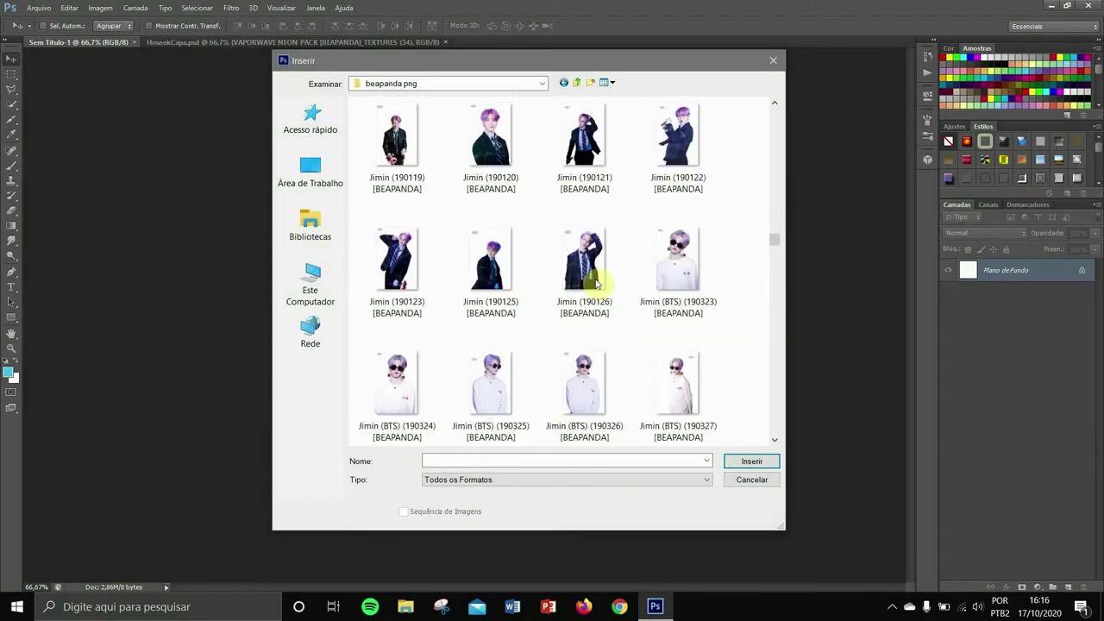
Step: Place the Jihyo (TWICE) (MORE AND MORE) (VERSION B) [BEAPANDA] (5) portrait against the lower edge of the canvas
{"action": "scroll", "coordinate": [595, 283], "scroll_direction": "up", "scroll_amount": 3}
{"action": "left_click", "coordinate": [400, 285]}
{"action": "double_click", "coordinate": [399, 283]}
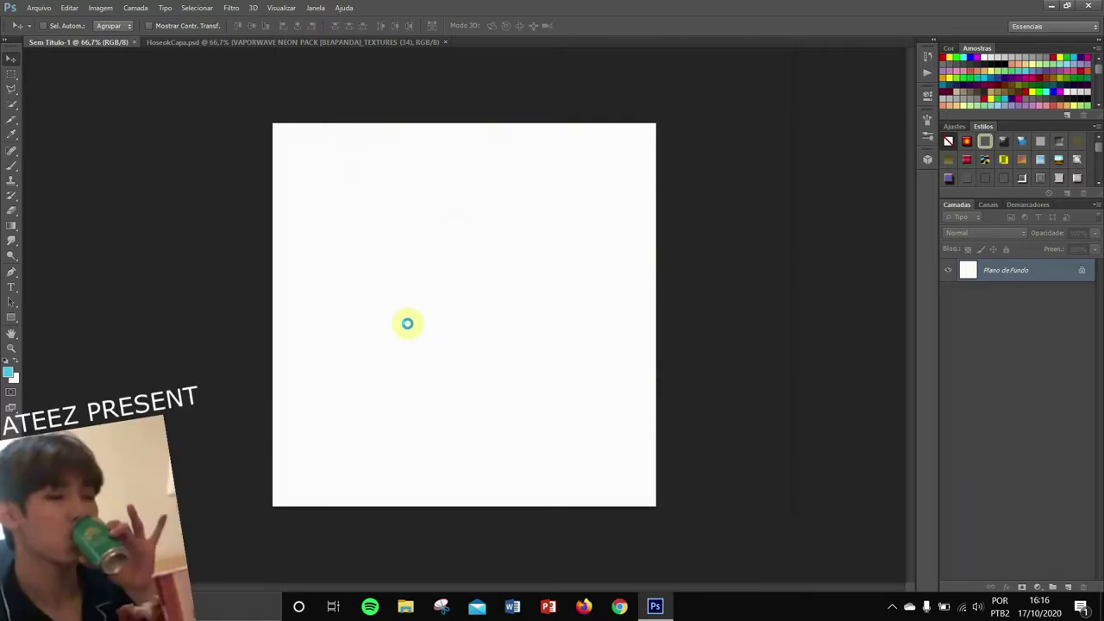
{"action": "left_click_drag", "start_coordinate": [520, 293], "coordinate": [509, 371]}
{"action": "left_click", "coordinate": [578, 25]}
Step: Rasterize the placed portrait and erase the watermark beside the top of the head
{"action": "key", "text": "e"}
{"action": "left_click", "coordinate": [526, 215]}
{"action": "left_click", "coordinate": [512, 232]}
{"action": "left_click", "coordinate": [54, 26]}
{"action": "left_click", "coordinate": [59, 64]}
{"action": "left_click_drag", "start_coordinate": [574, 207], "coordinate": [542, 211]}
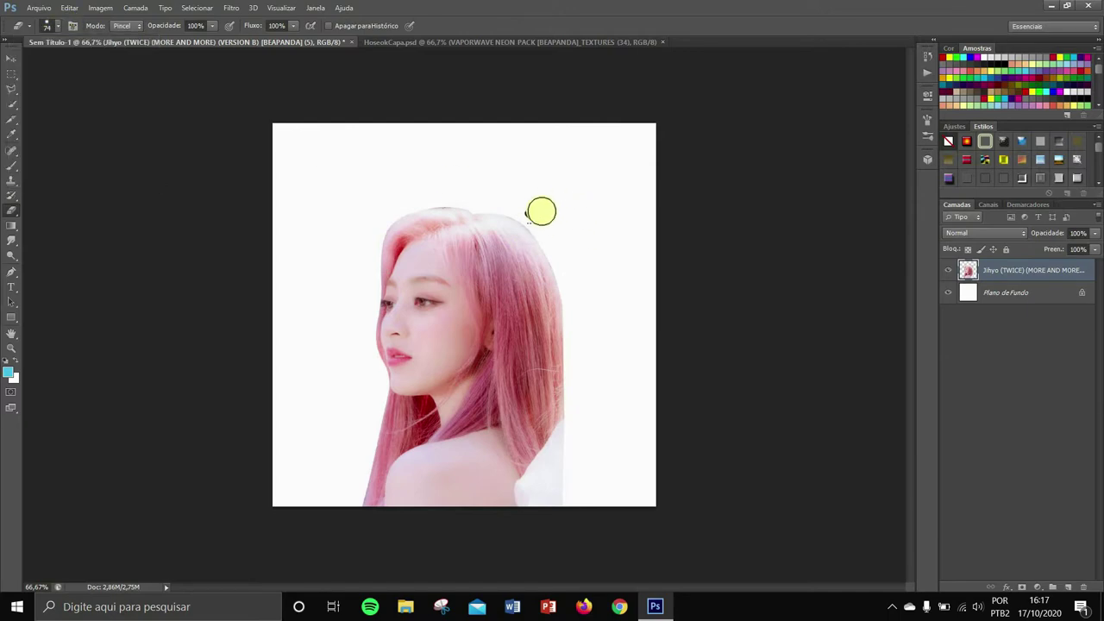
Step: Convert the locked background into a regular layer and reselect the portrait layer
{"action": "right_click", "coordinate": [1001, 300]}
{"action": "left_click", "coordinate": [992, 308]}
{"action": "left_click", "coordinate": [513, 135]}
{"action": "left_click", "coordinate": [977, 271]}
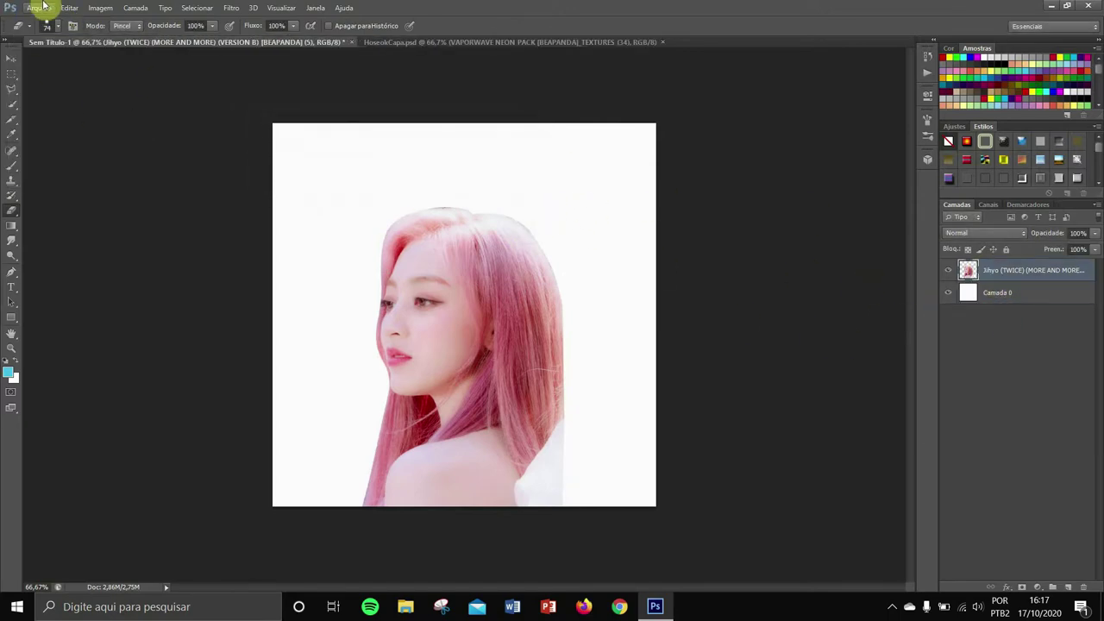
Step: Place the Jihyo (TWICE) (MORE AND MORE) (VERSION B) [BEAPANDA] (4) image over the lower right part of the portrait
{"action": "left_click", "coordinate": [40, 8]}
{"action": "left_click", "coordinate": [61, 243]}
{"action": "scroll", "coordinate": [518, 258], "scroll_direction": "down", "scroll_amount": 10}
{"action": "scroll", "coordinate": [579, 281], "scroll_direction": "down", "scroll_amount": 10}
{"action": "scroll", "coordinate": [581, 278], "scroll_direction": "up", "scroll_amount": 3}
{"action": "scroll", "coordinate": [581, 288], "scroll_direction": "down", "scroll_amount": 3}
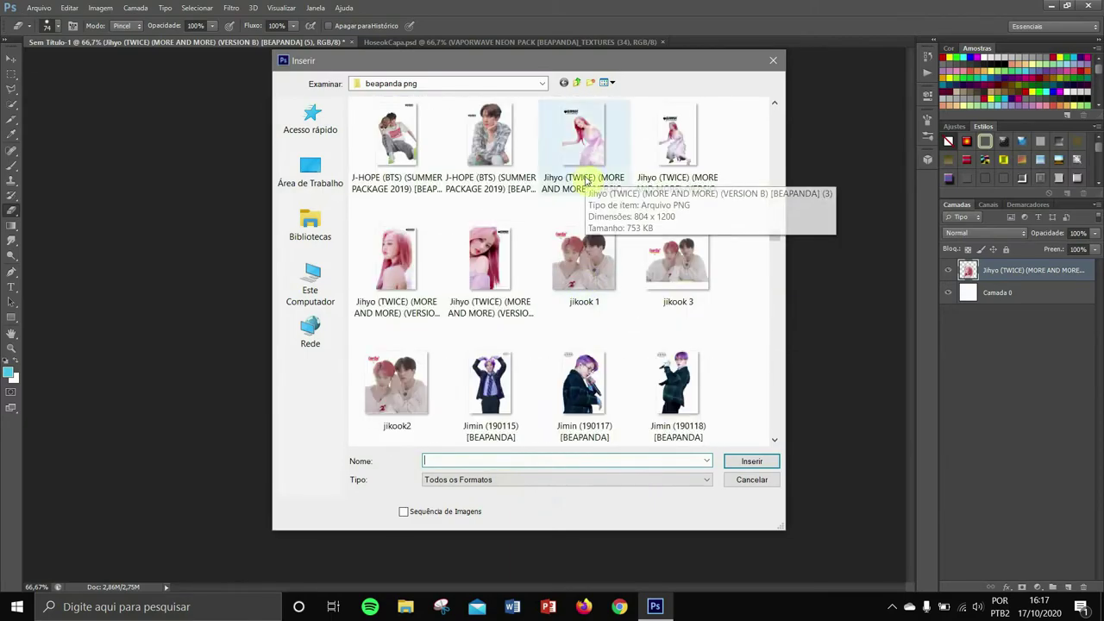
{"action": "double_click", "coordinate": [586, 179]}
{"action": "left_click_drag", "start_coordinate": [547, 325], "coordinate": [626, 361]}
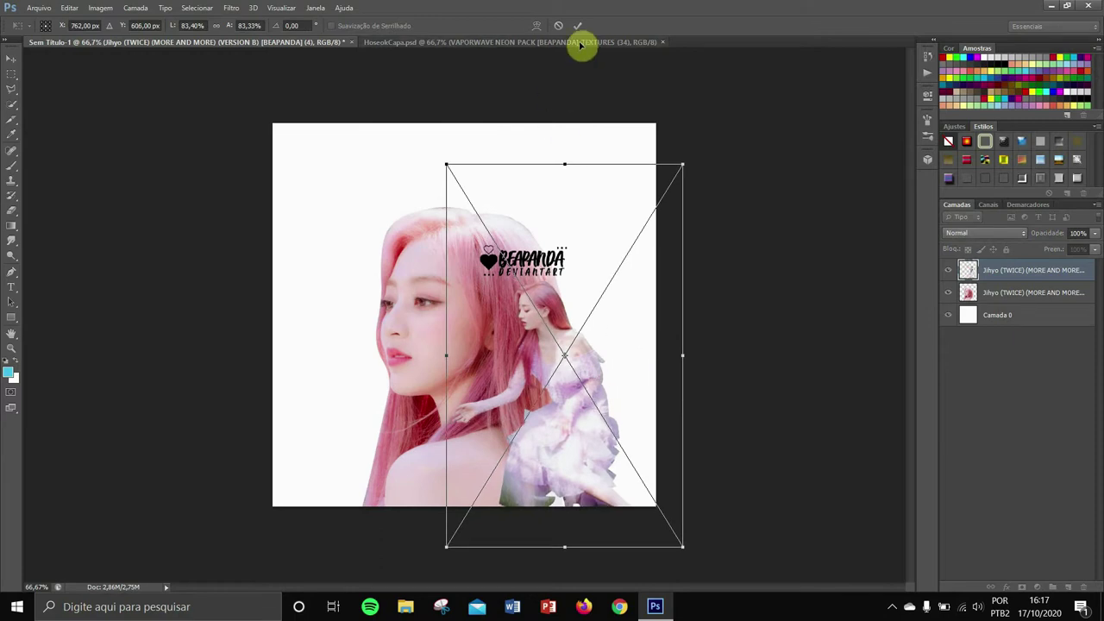
{"action": "left_click", "coordinate": [577, 25]}
Step: Erase the BEAPANDA watermark above the seated figure
{"action": "key", "text": "e"}
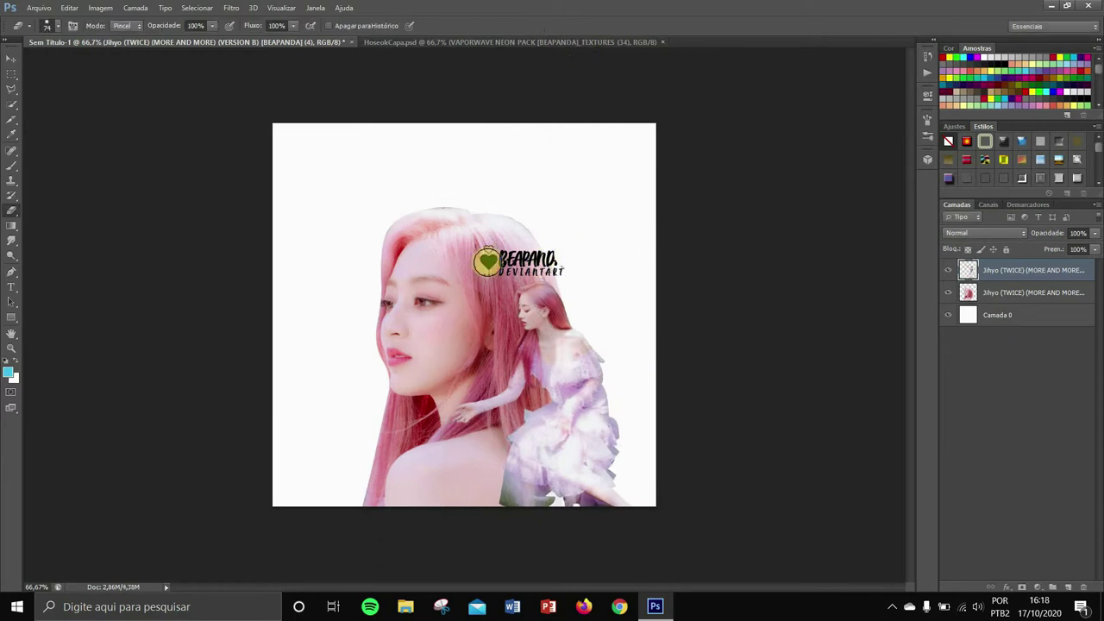
{"action": "left_click_drag", "start_coordinate": [488, 261], "coordinate": [616, 239]}
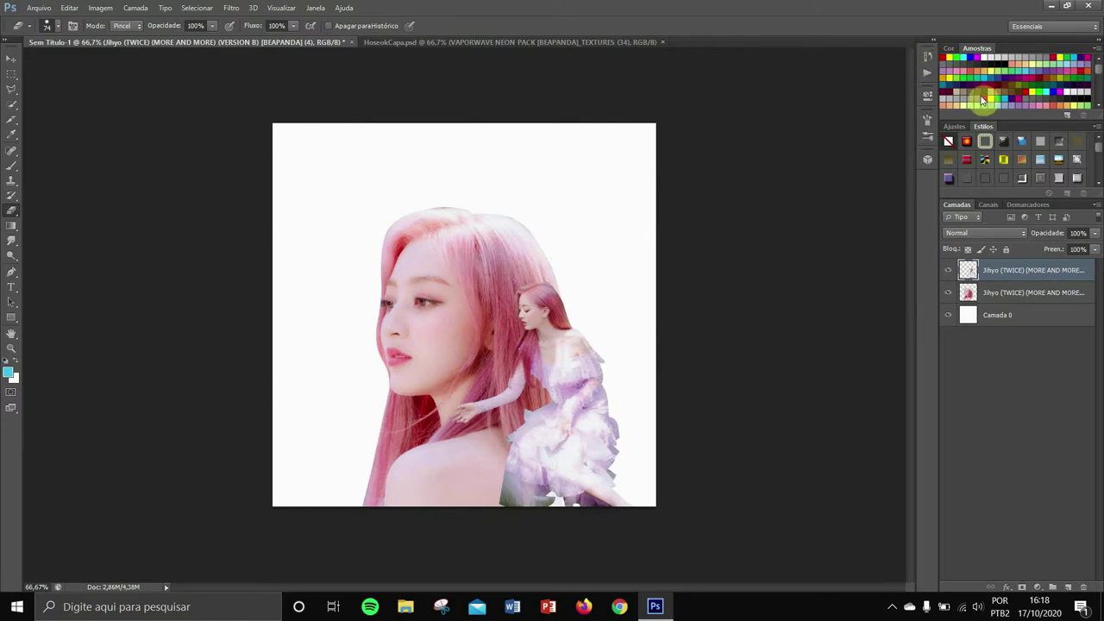
{"action": "left_click", "coordinate": [929, 58]}
{"action": "left_click", "coordinate": [817, 91]}
{"action": "left_click", "coordinate": [888, 51]}
Step: Place the Jihyo (VERSION B) [BEAPANDA] (3) image in the canvas's lower left corner, scale it to fit and erase its watermark
{"action": "left_click", "coordinate": [11, 58]}
{"action": "left_click", "coordinate": [39, 7]}
{"action": "left_click", "coordinate": [113, 237]}
{"action": "scroll", "coordinate": [572, 276], "scroll_direction": "down", "scroll_amount": 5}
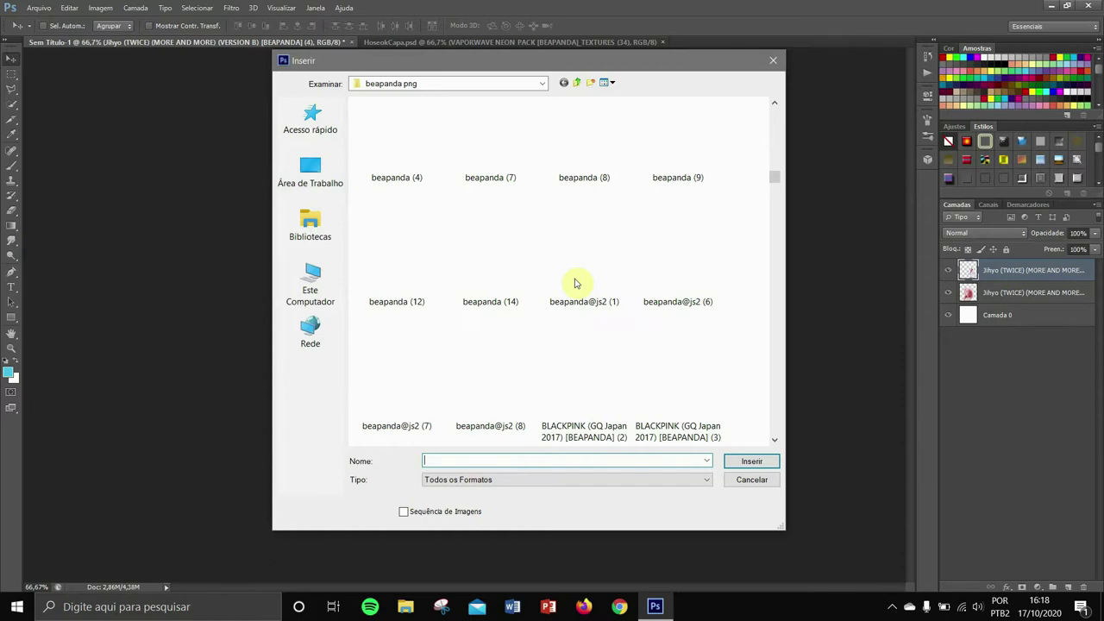
{"action": "scroll", "coordinate": [576, 283], "scroll_direction": "down", "scroll_amount": 5}
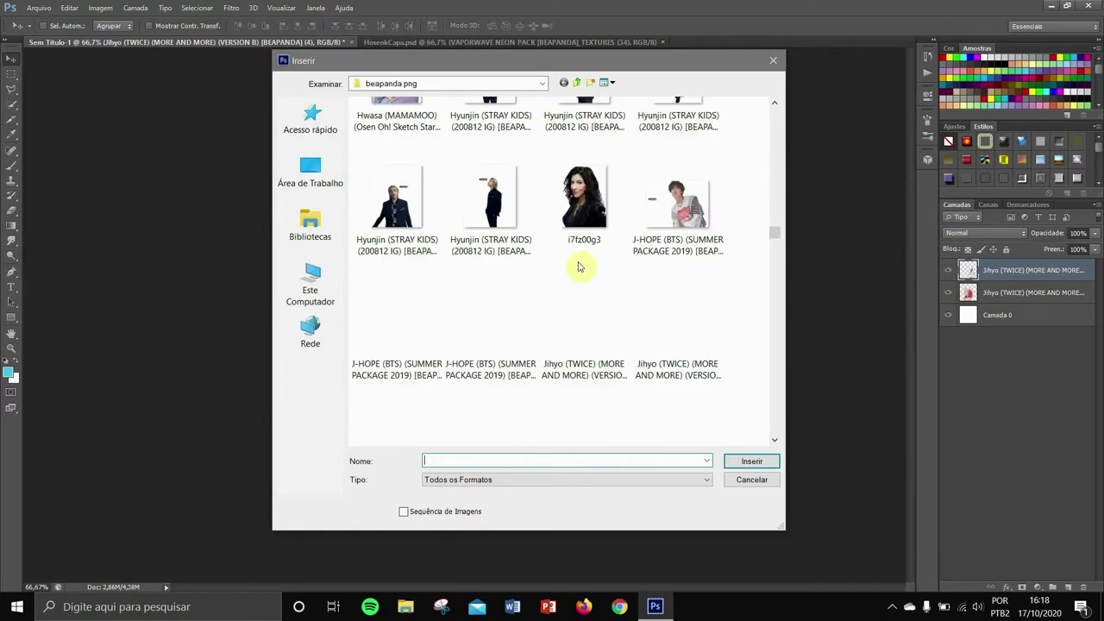
{"action": "key", "text": "Escape"}
{"action": "left_click_drag", "start_coordinate": [517, 295], "coordinate": [422, 436]}
{"action": "left_click_drag", "start_coordinate": [458, 505], "coordinate": [442, 521]}
{"action": "left_click", "coordinate": [41, 7]}
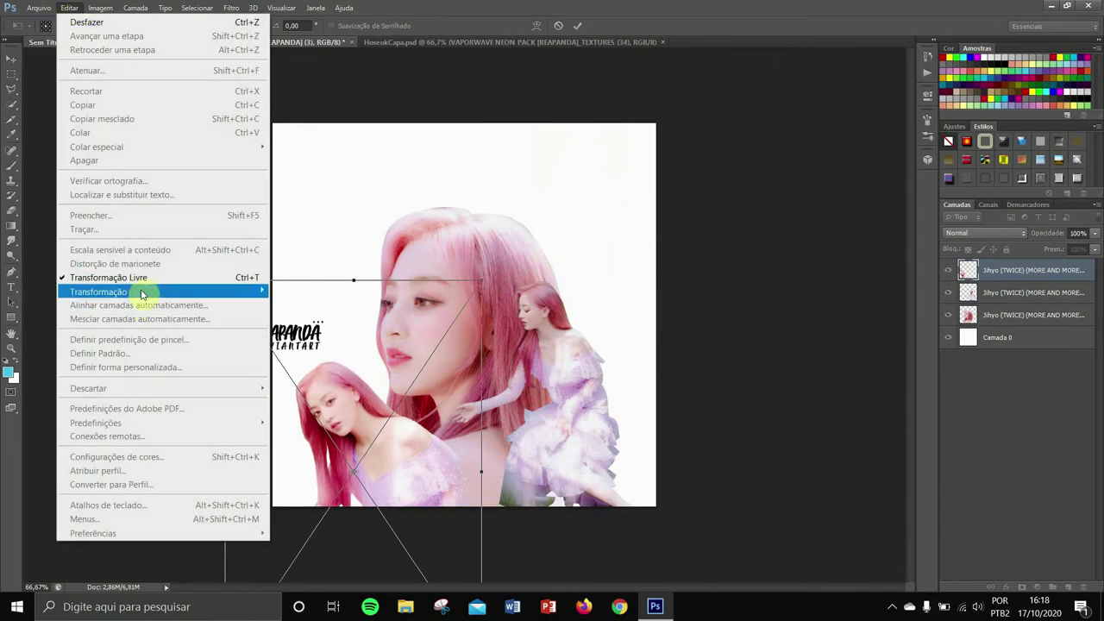
{"action": "left_click", "coordinate": [565, 492]}
{"action": "left_click_drag", "start_coordinate": [570, 493], "coordinate": [453, 488]}
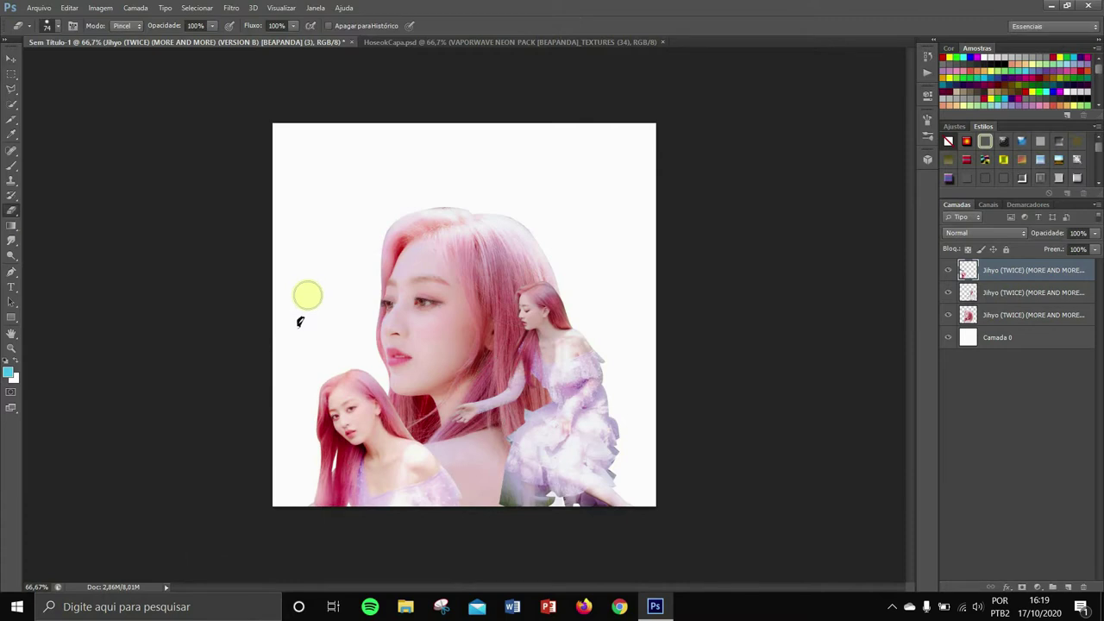
Step: Scale the seated figure down slightly with Free Transform and shift it a little toward the lower right corner
{"action": "key", "text": "v"}
{"action": "left_click", "coordinate": [979, 292]}
{"action": "left_click", "coordinate": [75, 8]}
{"action": "left_click", "coordinate": [112, 277]}
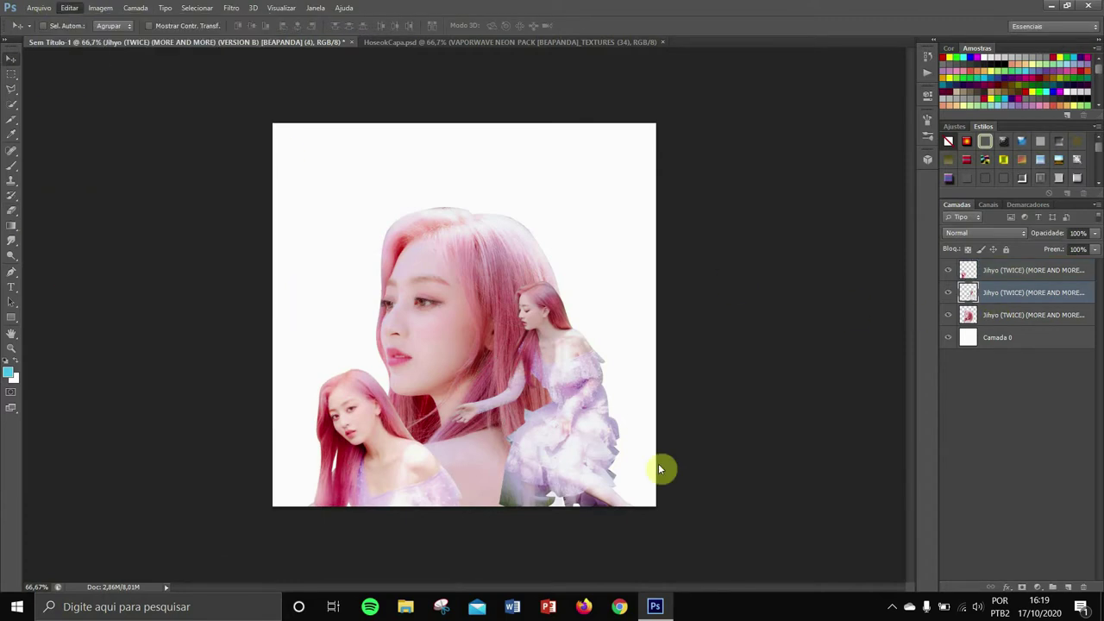
{"action": "key", "text": "ctrl+t"}
{"action": "left_click_drag", "start_coordinate": [715, 406], "coordinate": [685, 419]}
{"action": "mouse_move", "coordinate": [583, 431]}
{"action": "left_mouse_down"}
{"action": "mouse_move", "coordinate": [598, 451]}
{"action": "mouse_move", "coordinate": [596, 439]}
{"action": "left_mouse_up"}
{"action": "left_click", "coordinate": [577, 25]}
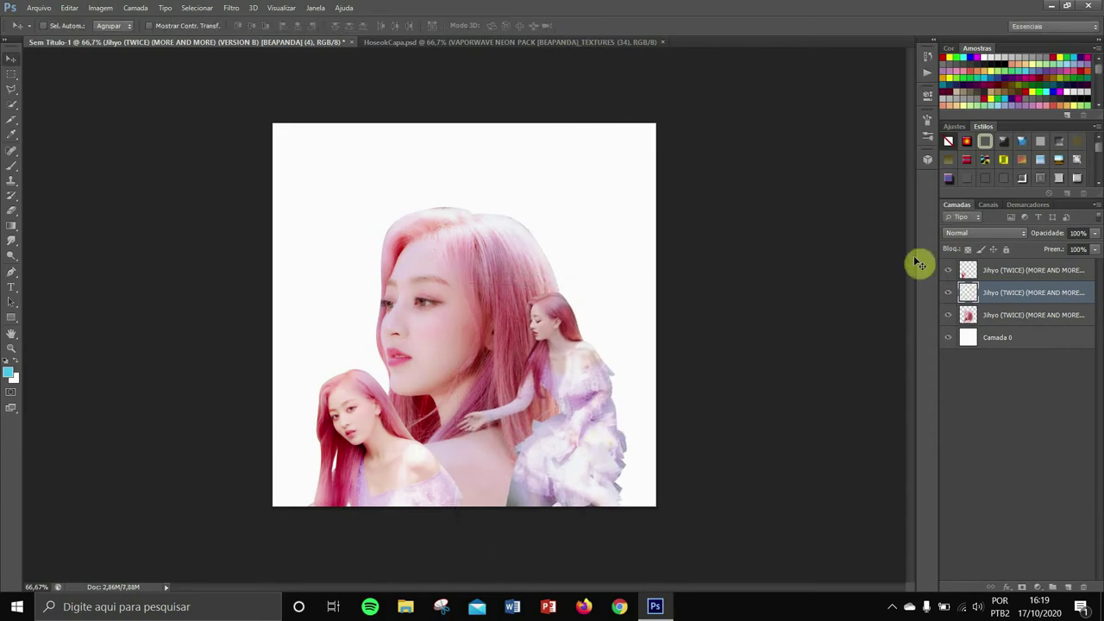
Step: Sample a dark crimson from the pink hair and fill the background layer with it
{"action": "left_click", "coordinate": [996, 337]}
{"action": "left_click", "coordinate": [9, 153]}
{"action": "left_click_drag", "start_coordinate": [397, 238], "coordinate": [319, 427]}
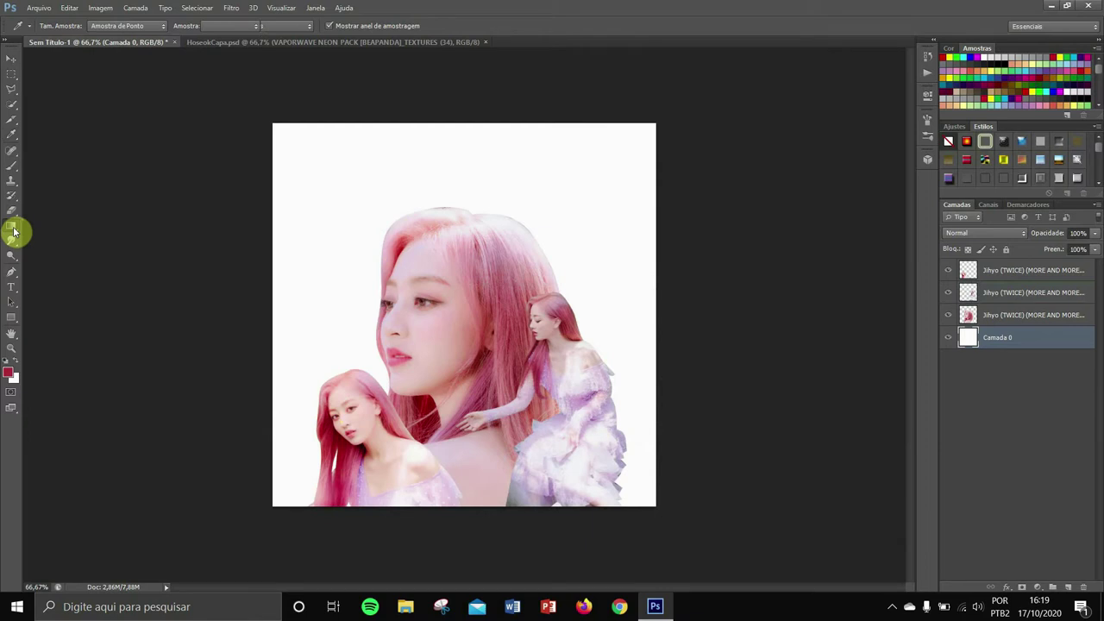
{"action": "left_click_drag", "start_coordinate": [12, 232], "coordinate": [69, 239]}
{"action": "left_click", "coordinate": [462, 182]}
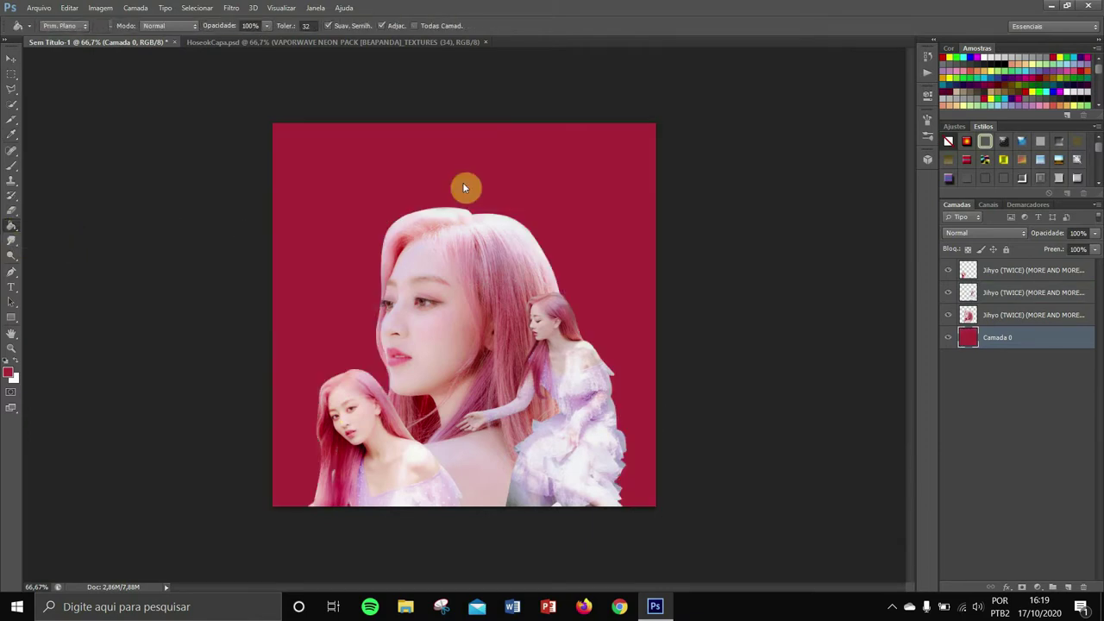
Step: Duplicate the seated figure's layer and apply a Gaussian Blur of about 15 pixels to the lower copy as a glow
{"action": "right_click", "coordinate": [1002, 295]}
{"action": "left_click", "coordinate": [845, 177]}
{"action": "left_click", "coordinate": [495, 128]}
{"action": "left_click", "coordinate": [969, 314]}
{"action": "left_click", "coordinate": [231, 7]}
{"action": "mouse_move", "coordinate": [283, 173]}
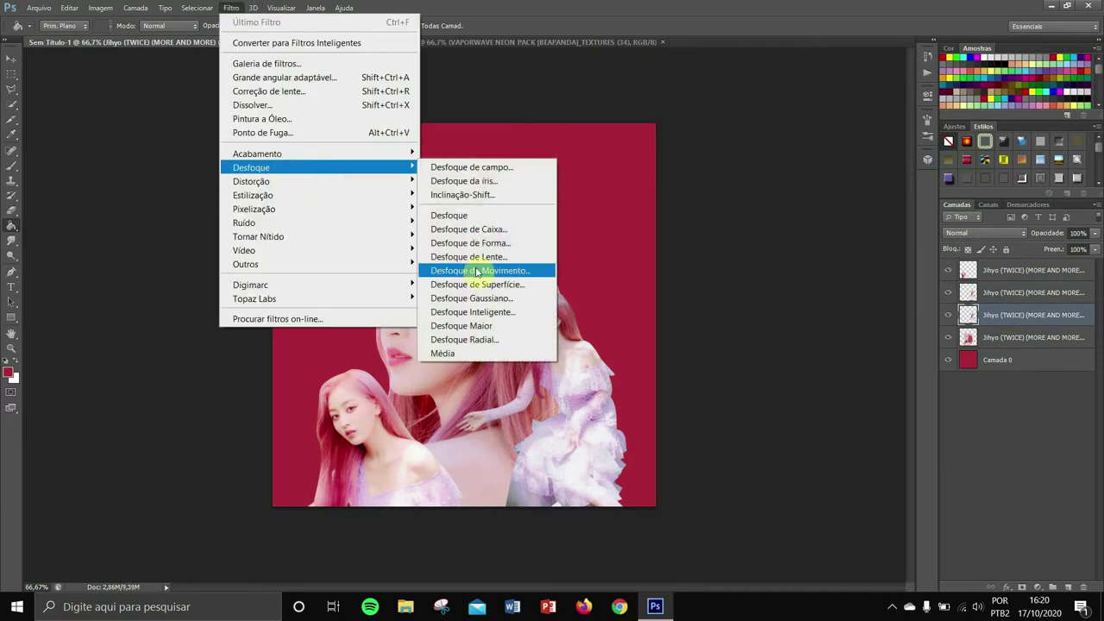
{"action": "left_click", "coordinate": [510, 272]}
{"action": "left_click_drag", "start_coordinate": [755, 293], "coordinate": [751, 293]}
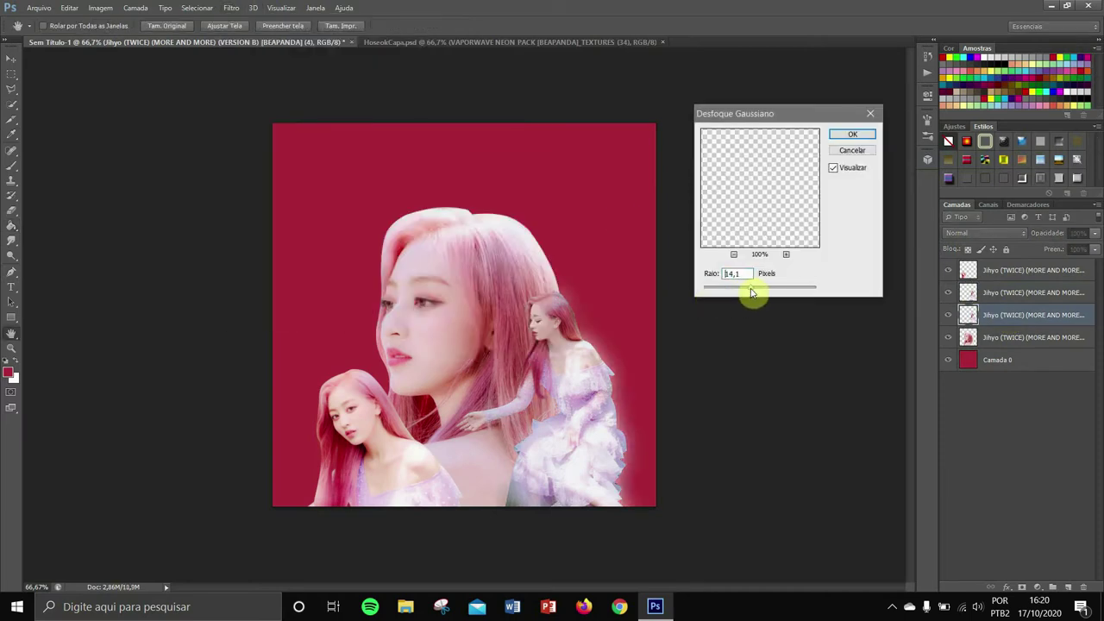
{"action": "left_click", "coordinate": [864, 135]}
Step: Duplicate the lower left figure's layer and apply the same Gaussian Blur to the lower copy
{"action": "right_click", "coordinate": [995, 291]}
{"action": "left_click", "coordinate": [845, 164]}
{"action": "left_click", "coordinate": [494, 128]}
{"action": "left_click", "coordinate": [996, 292]}
{"action": "left_click", "coordinate": [230, 8]}
{"action": "mouse_move", "coordinate": [284, 174]}
{"action": "left_click", "coordinate": [471, 286]}
{"action": "left_click", "coordinate": [852, 133]}
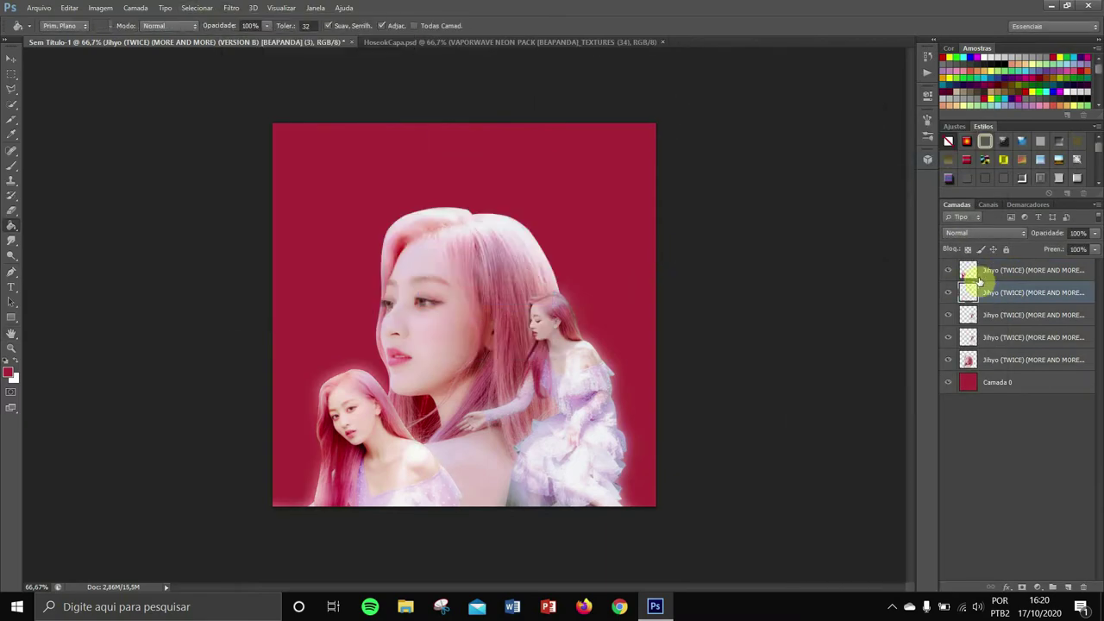
{"action": "left_click", "coordinate": [13, 209]}
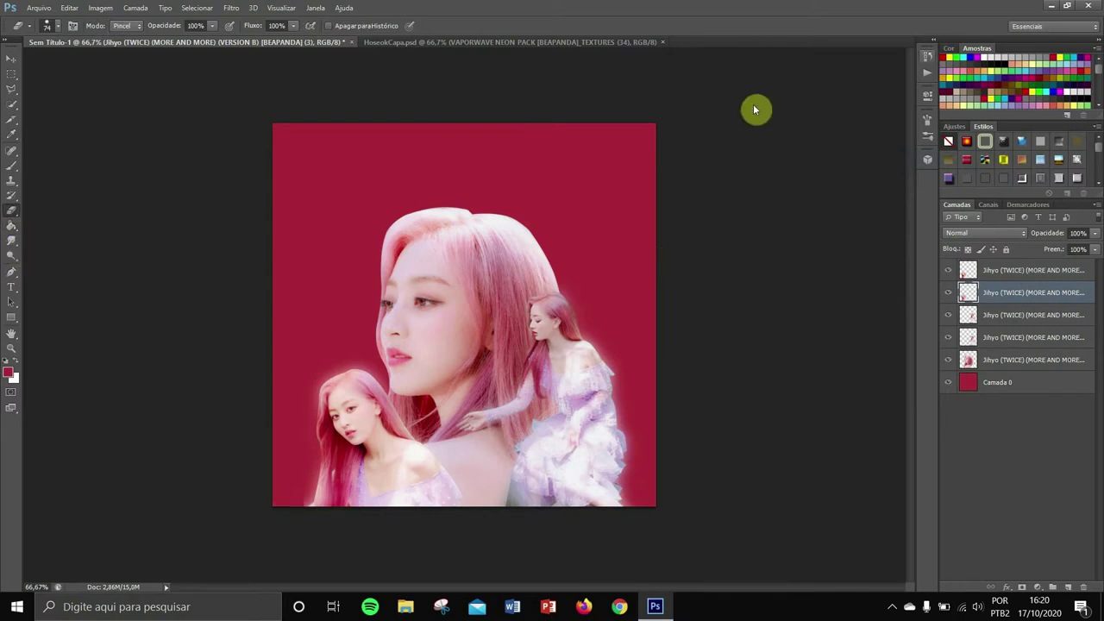
{"action": "left_click", "coordinate": [927, 56]}
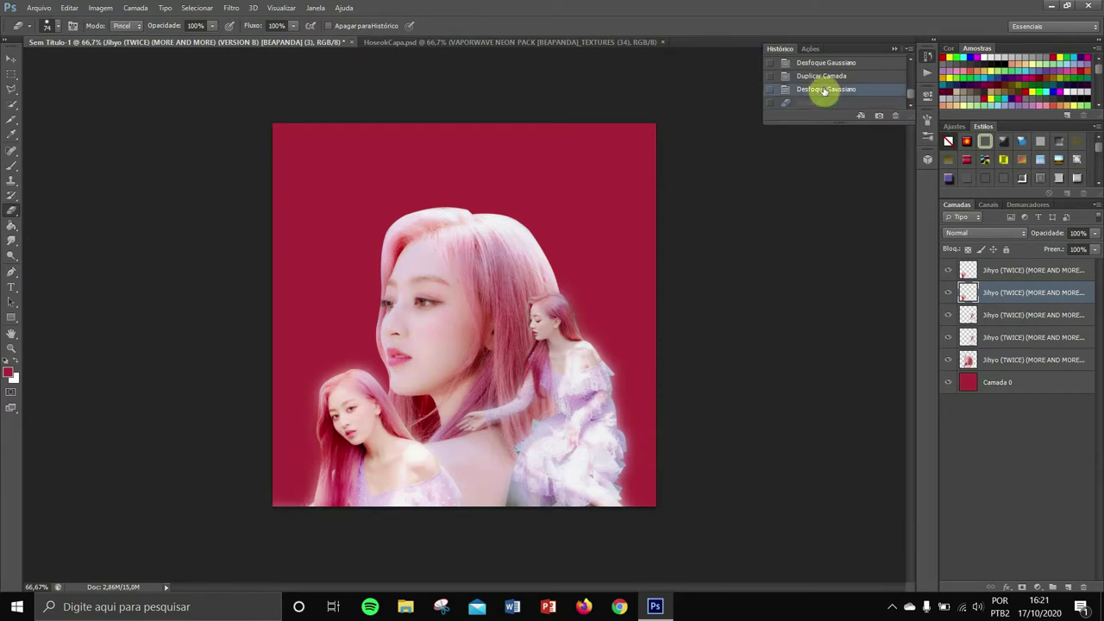
{"action": "left_click", "coordinate": [893, 49]}
Step: Add a new layer above the crimson background and draw a lasso selection loosely around the large portrait, extending past the lower canvas edge
{"action": "key", "text": "v"}
{"action": "left_click", "coordinate": [1000, 382]}
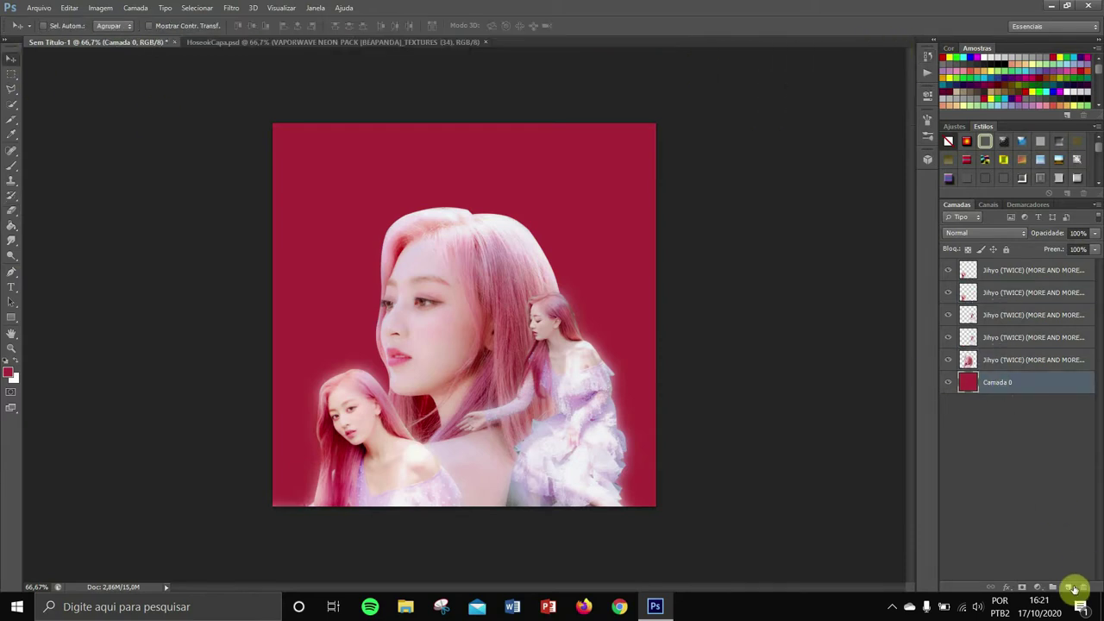
{"action": "left_click", "coordinate": [1068, 586]}
{"action": "left_click", "coordinate": [11, 89]}
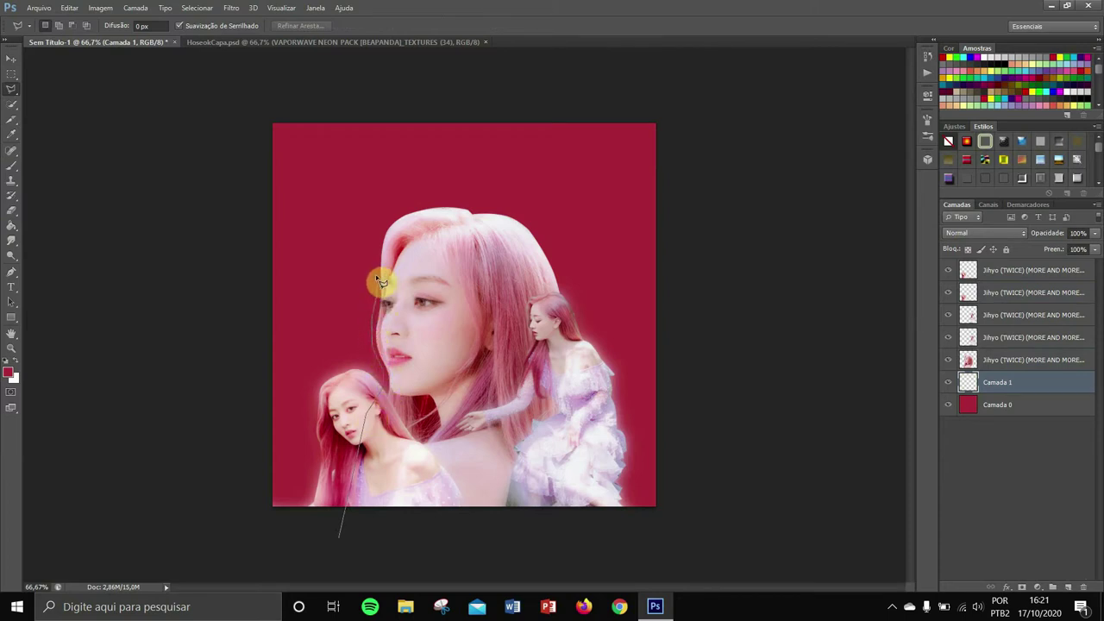
{"action": "left_click_drag", "start_coordinate": [376, 280], "coordinate": [481, 214]}
{"action": "left_click_drag", "start_coordinate": [557, 259], "coordinate": [581, 324]}
{"action": "mouse_move", "coordinate": [562, 540]}
{"action": "left_mouse_down"}
{"action": "mouse_move", "coordinate": [488, 555]}
{"action": "mouse_move", "coordinate": [341, 536]}
{"action": "left_mouse_up"}
Step: Fill the selection around the portrait with white and deselect it
{"action": "left_click", "coordinate": [12, 225]}
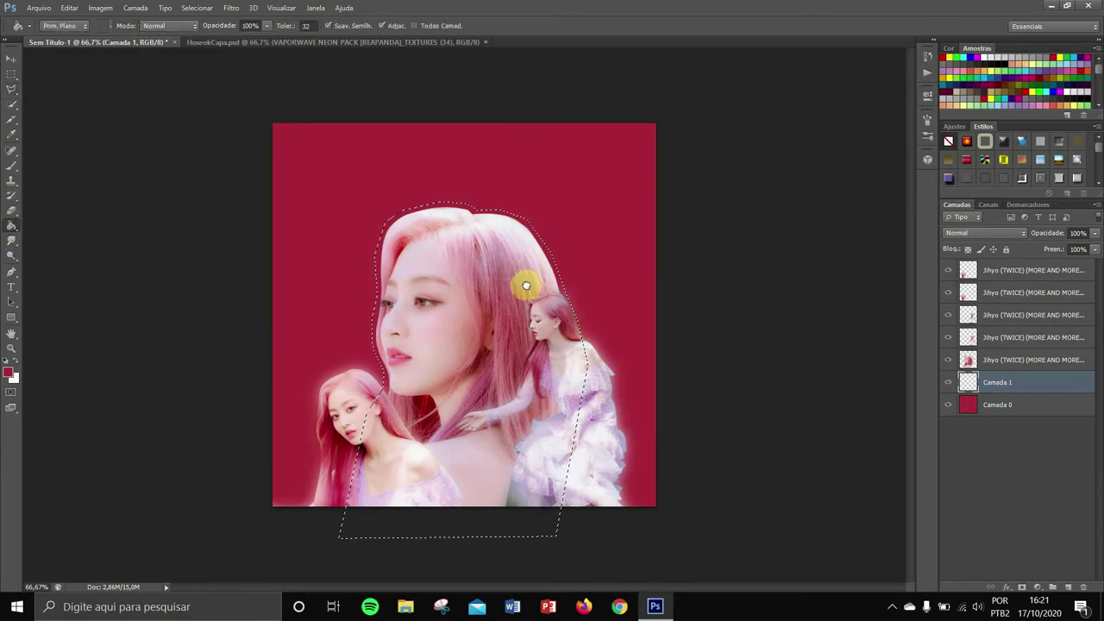
{"action": "left_click", "coordinate": [474, 269]}
{"action": "key", "text": "ctrl+d"}
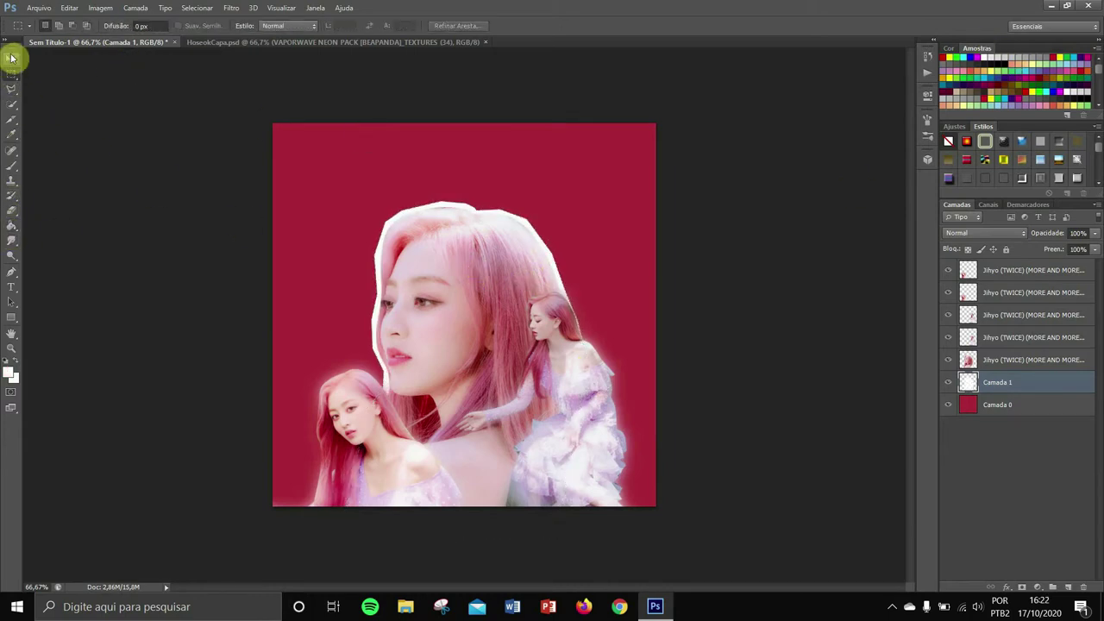
Step: Duplicate the large portrait's layer and apply a 15.5-pixel Gaussian Blur to the lower copy
{"action": "left_click", "coordinate": [11, 55]}
{"action": "left_click", "coordinate": [994, 360]}
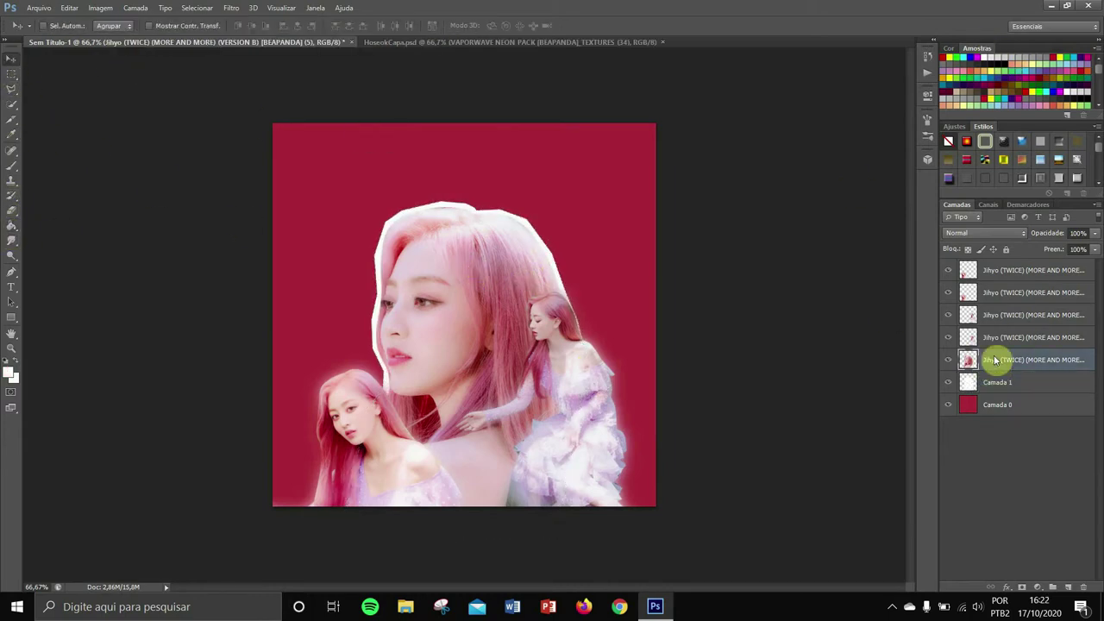
{"action": "key", "text": "ctrl+j"}
{"action": "left_click", "coordinate": [231, 7]}
{"action": "mouse_move", "coordinate": [258, 167]}
{"action": "left_click", "coordinate": [451, 287]}
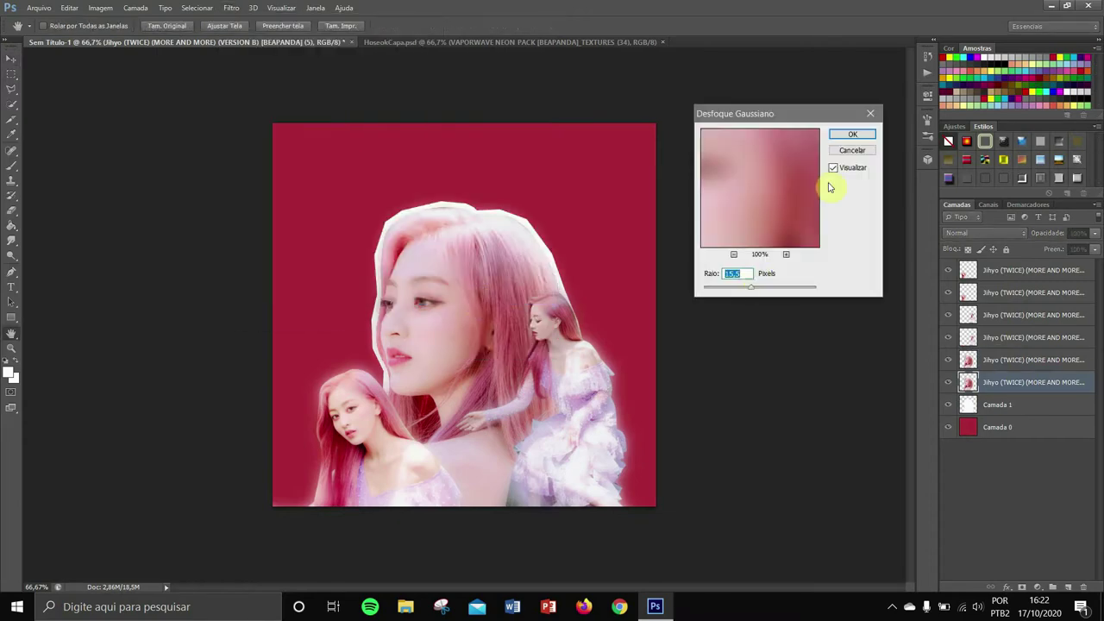
{"action": "left_click", "coordinate": [840, 136]}
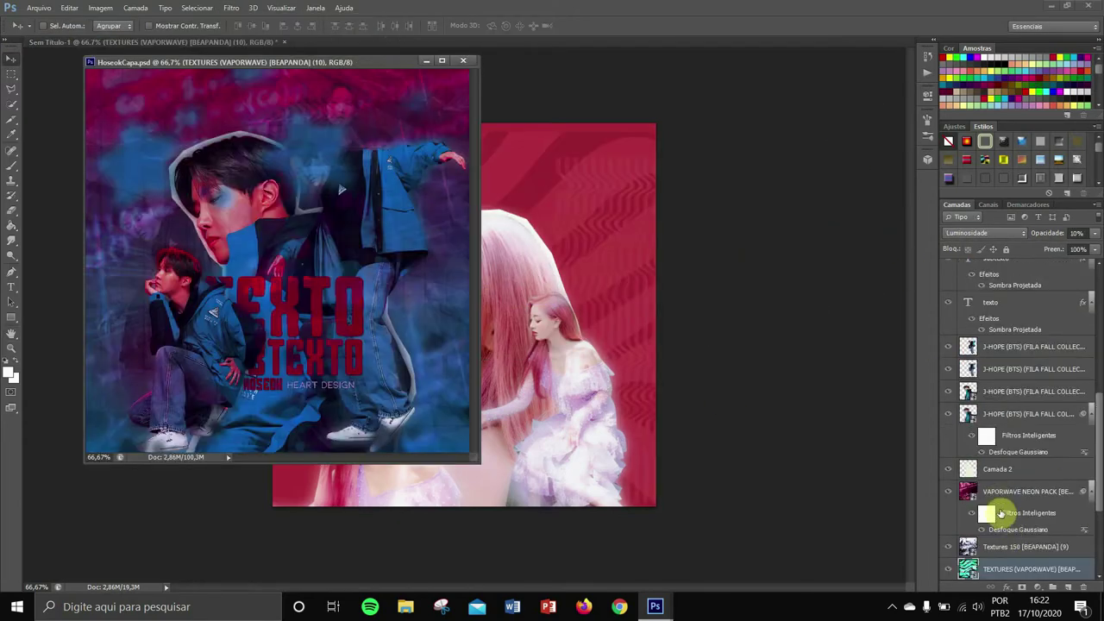
Step: Copy the Textures 150 [BEAPANDA] (9) and VAPORWAVE NEON PACK (12) layers from HoseokCapa.psd into the untitled cover, then dock the source document
{"action": "left_click_drag", "start_coordinate": [1051, 548], "coordinate": [690, 352]}
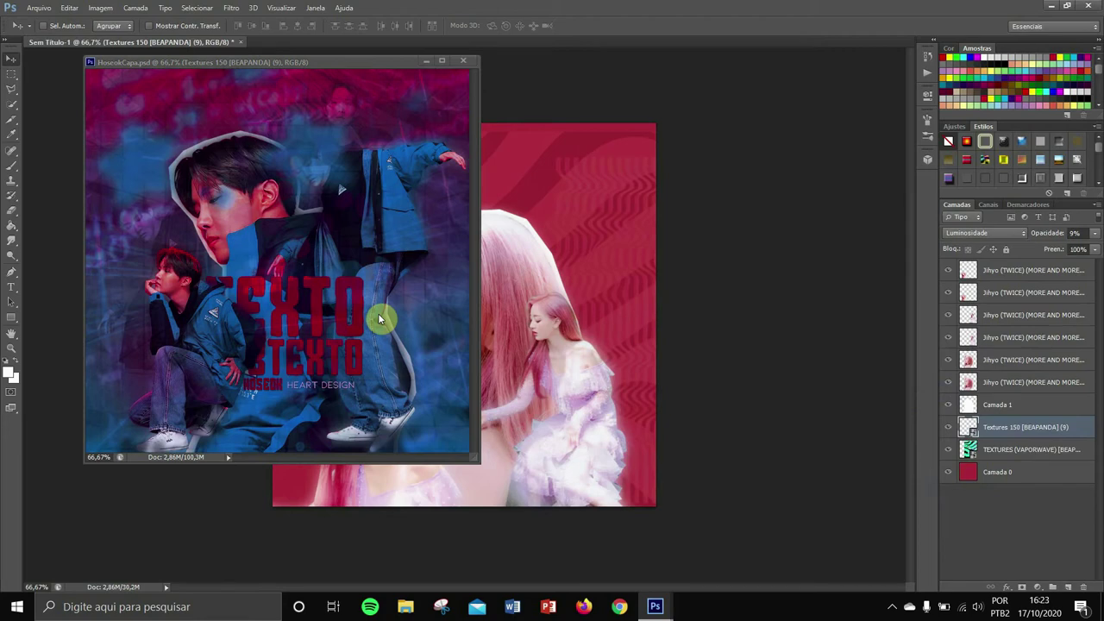
{"action": "left_click", "coordinate": [381, 320]}
{"action": "left_click", "coordinate": [1009, 515]}
{"action": "left_click_drag", "start_coordinate": [1009, 515], "coordinate": [339, 268]}
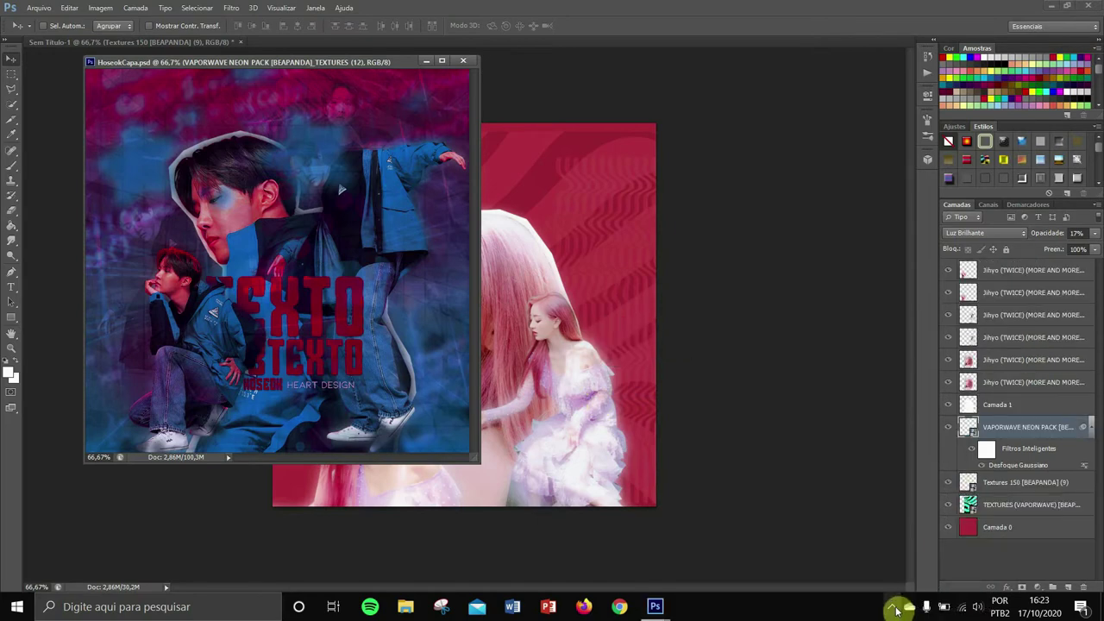
{"action": "left_click_drag", "start_coordinate": [324, 65], "coordinate": [131, 48]}
Step: Reposition the three copied texture layers so they cover the crimson background
{"action": "left_click", "coordinate": [995, 507]}
{"action": "mouse_move", "coordinate": [593, 387]}
{"action": "left_mouse_down"}
{"action": "mouse_move", "coordinate": [657, 397]}
{"action": "mouse_move", "coordinate": [587, 423]}
{"action": "mouse_move", "coordinate": [261, 361]}
{"action": "left_mouse_up"}
{"action": "left_click", "coordinate": [992, 489]}
{"action": "left_click", "coordinate": [1026, 427]}
{"action": "left_click_drag", "start_coordinate": [820, 454], "coordinate": [724, 444]}
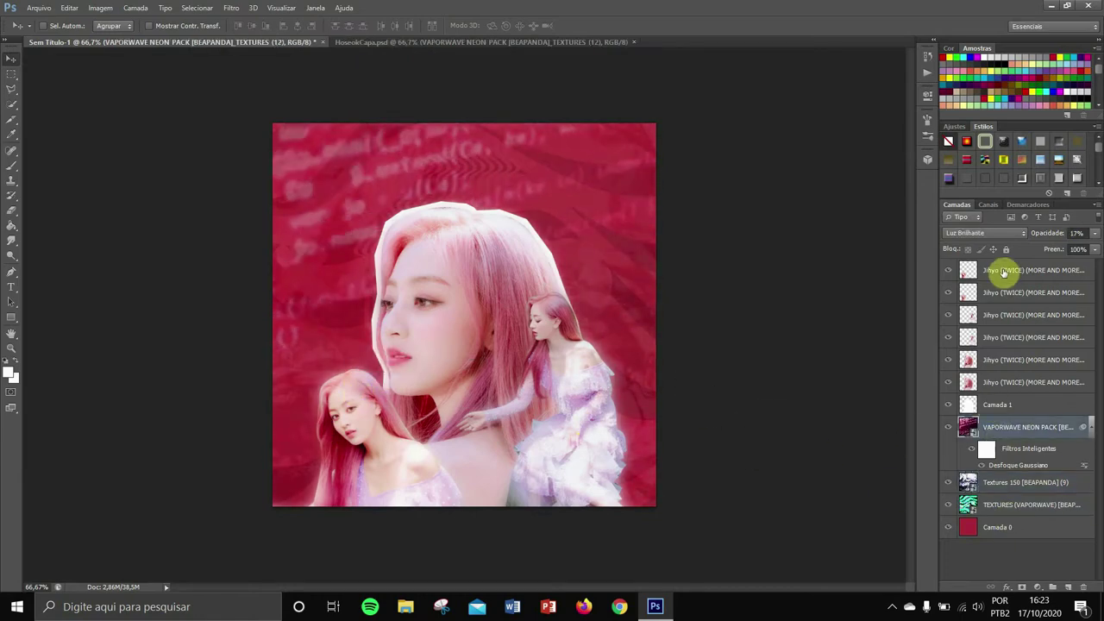
Step: Set the opacity of the TEXTURES (VAPORWAVE) layer to 3% and the VAPORWAVE NEON PACK layer to 10%
{"action": "left_click", "coordinate": [1002, 511]}
{"action": "left_click", "coordinate": [1092, 233]}
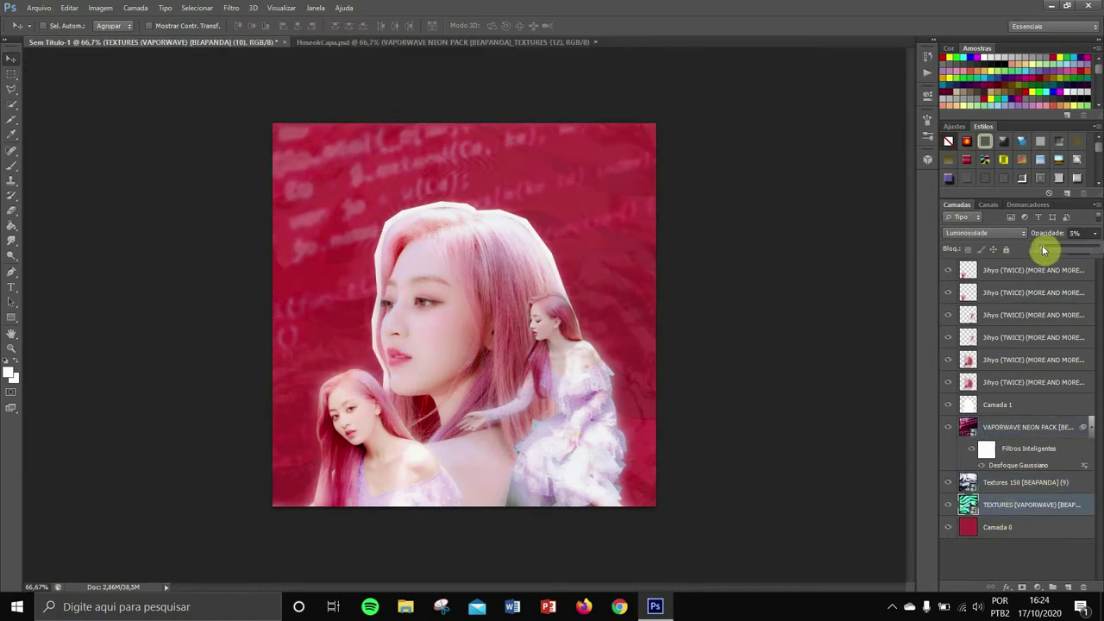
{"action": "left_click", "coordinate": [1060, 426]}
{"action": "left_click", "coordinate": [1095, 233]}
{"action": "left_click_drag", "start_coordinate": [1052, 250], "coordinate": [1049, 250]}
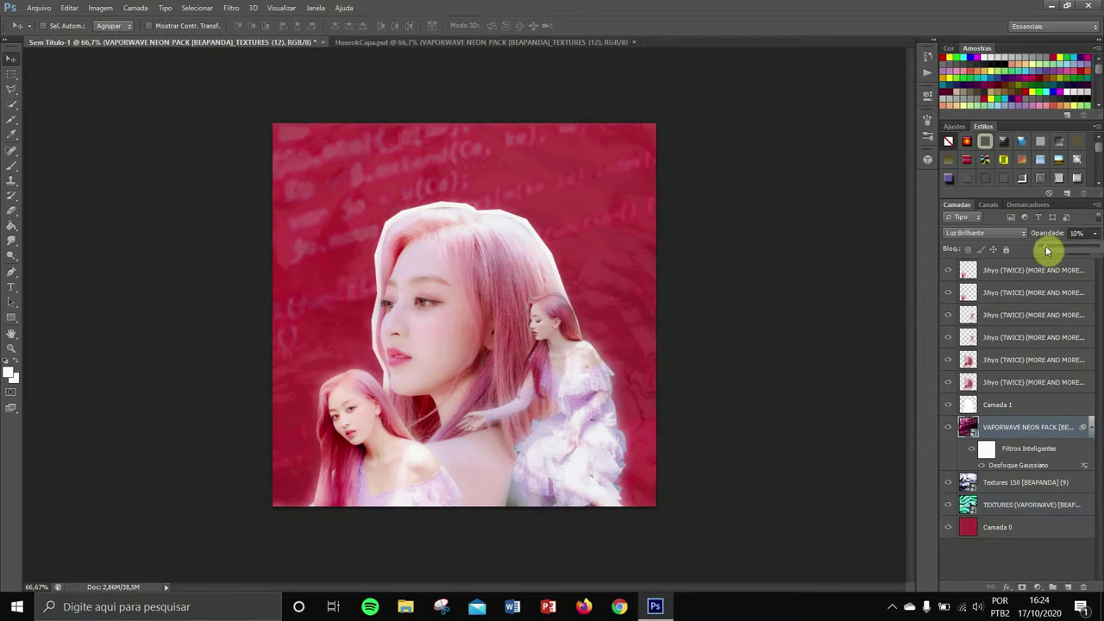
Step: Copy the Plastic Textures (5), purple TEXTURES (VAPORWAVE) and VAPORWAVE NEON PACK (91) and (34) layers from HoseokCapa.psd and move them above all figures
{"action": "left_click_drag", "start_coordinate": [405, 41], "coordinate": [178, 90]}
{"action": "scroll", "coordinate": [1011, 307], "scroll_direction": "up", "scroll_amount": 4}
{"action": "left_click_drag", "start_coordinate": [1023, 363], "coordinate": [586, 301]}
{"action": "left_click", "coordinate": [417, 275]}
{"action": "left_click_drag", "start_coordinate": [1018, 343], "coordinate": [527, 312]}
{"action": "left_click", "coordinate": [423, 297]}
{"action": "left_click_drag", "start_coordinate": [1030, 318], "coordinate": [552, 306]}
{"action": "left_click", "coordinate": [317, 293]}
{"action": "left_click", "coordinate": [1031, 299]}
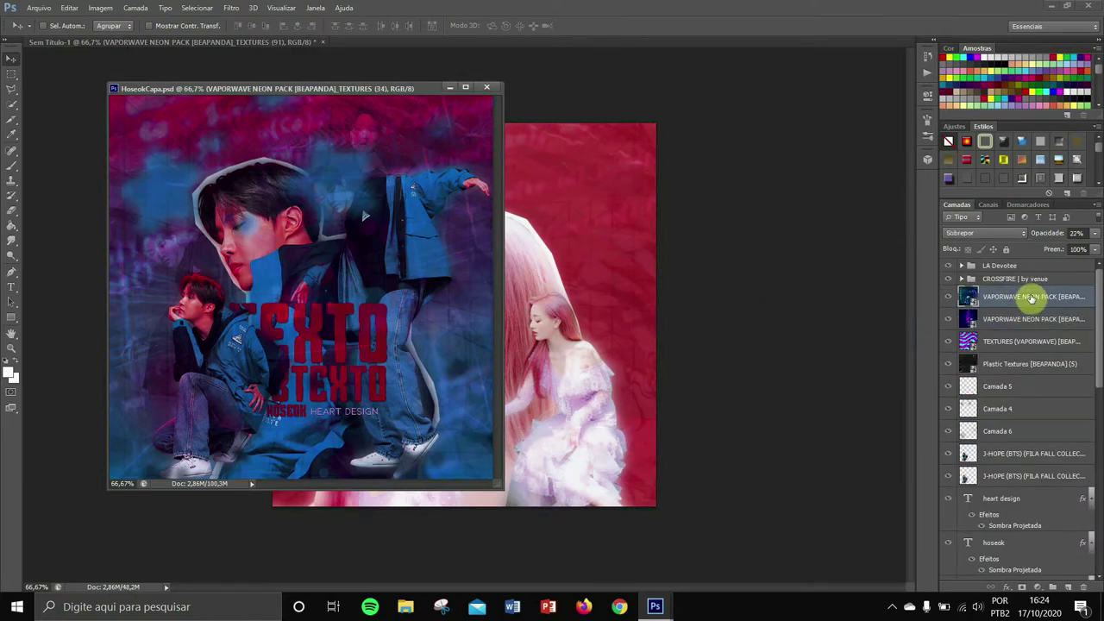
{"action": "left_click_drag", "start_coordinate": [359, 92], "coordinate": [463, 45]}
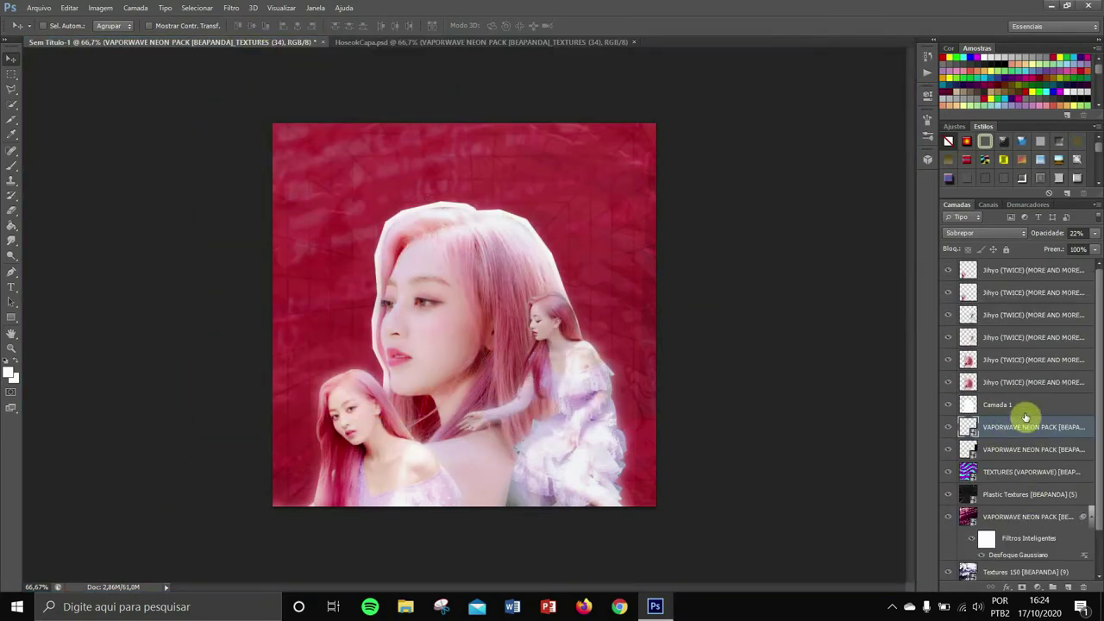
{"action": "left_click_drag", "start_coordinate": [1003, 475], "coordinate": [1015, 263]}
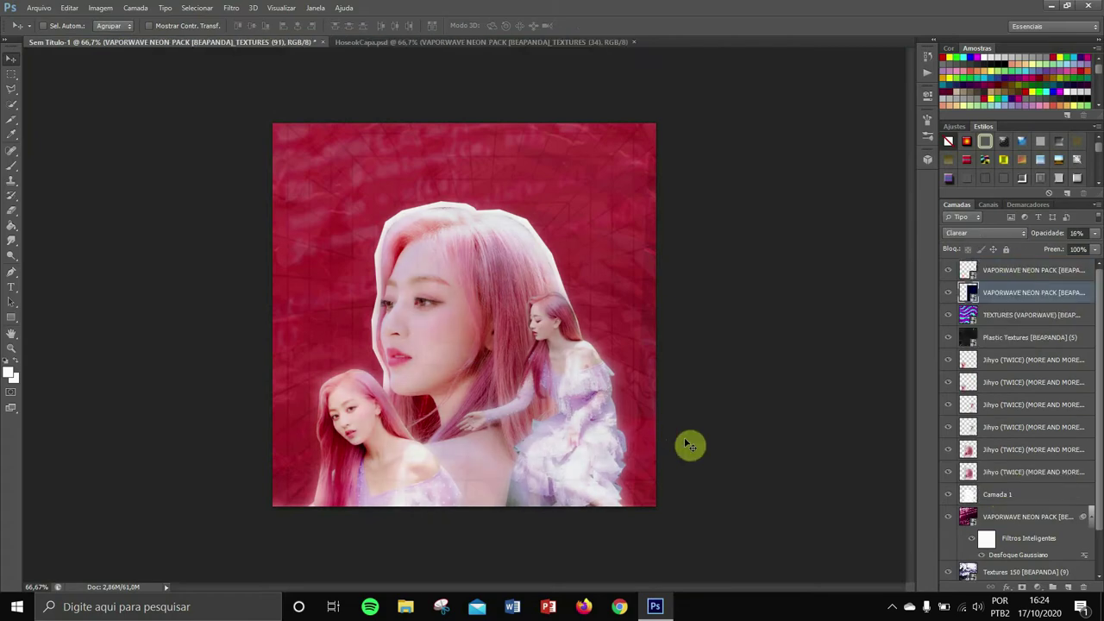
Step: Reposition the VAPORWAVE NEON PACK (91) and (34) texture layers so they cover the whole cover design
{"action": "left_click_drag", "start_coordinate": [717, 472], "coordinate": [365, 353]}
{"action": "left_click_drag", "start_coordinate": [731, 428], "coordinate": [488, 353]}
{"action": "left_click", "coordinate": [1003, 270]}
{"action": "left_click_drag", "start_coordinate": [816, 344], "coordinate": [704, 409]}
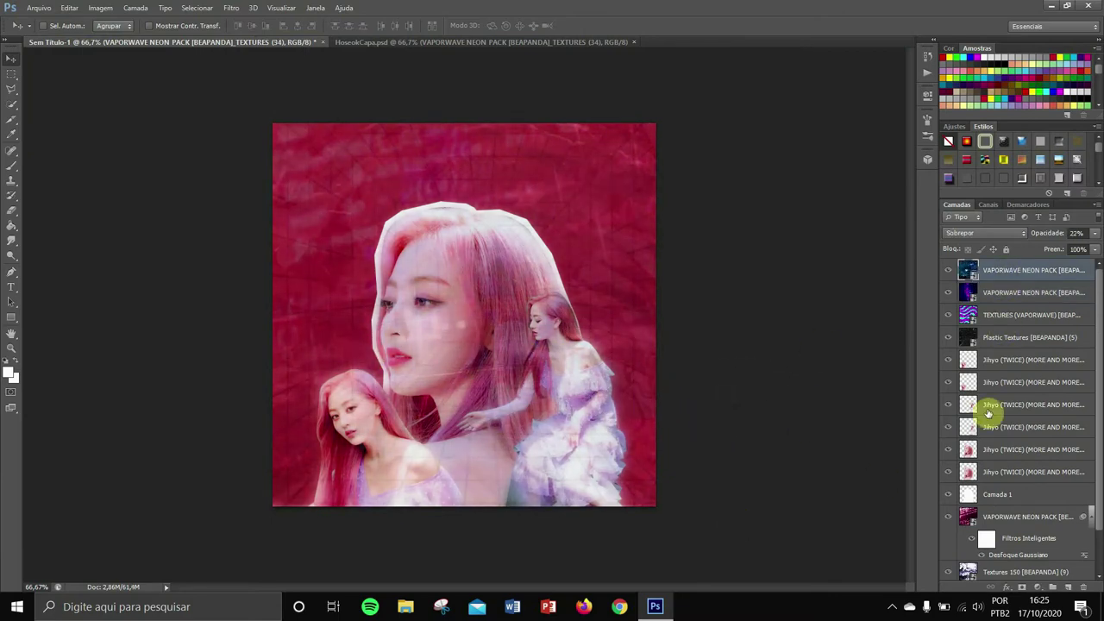
Step: Set the opacity of the upper TEXTURES (VAPORWAVE) layer to 4% and the VAPORWAVE NEON PACK (34) layer to 20%
{"action": "left_click", "coordinate": [981, 314]}
{"action": "left_click", "coordinate": [1093, 234]}
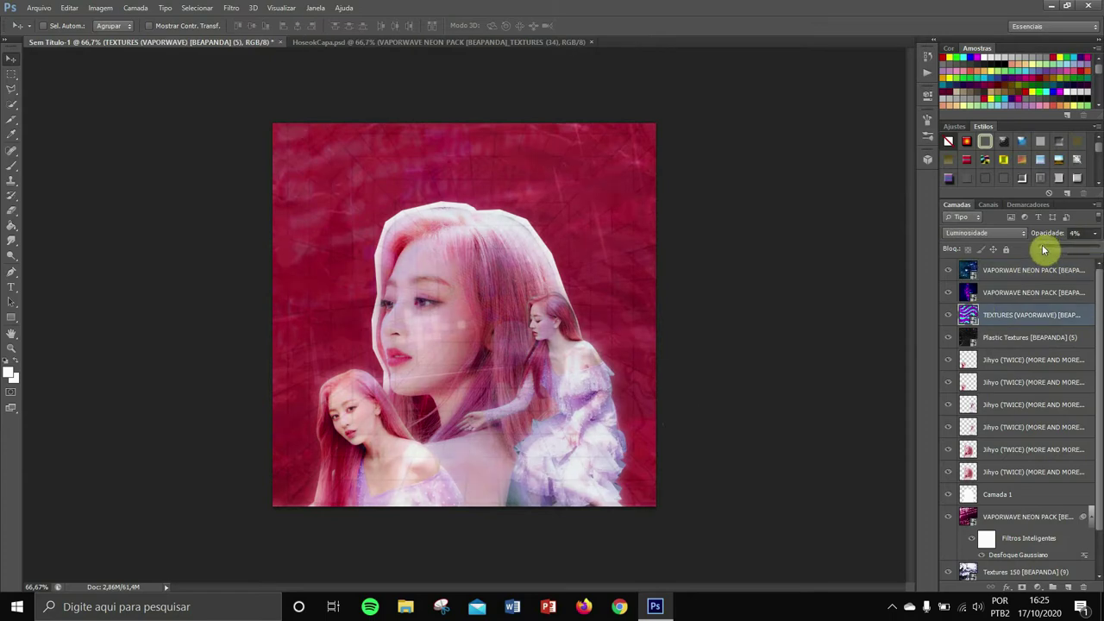
{"action": "key", "text": "alt+bracketright"}
{"action": "key", "text": "alt+bracketright"}
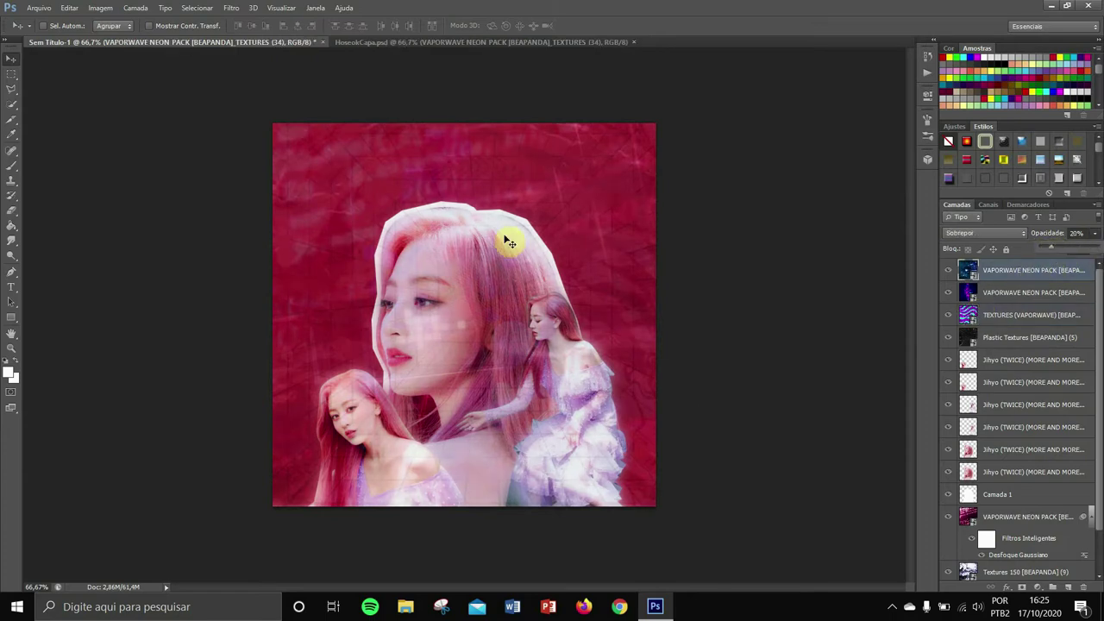
Step: Add the text TEXTO at 250 pt above the seated figure's layers and place it over the lower middle of the cover
{"action": "key", "text": "t"}
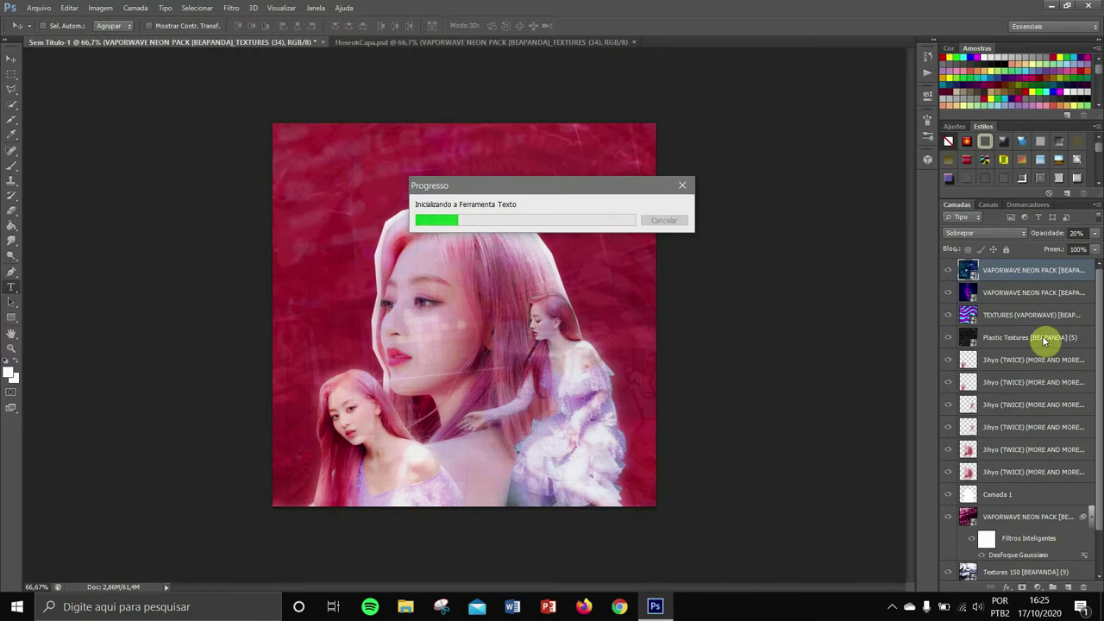
{"action": "scroll", "coordinate": [1044, 340], "scroll_direction": "down", "scroll_amount": 2}
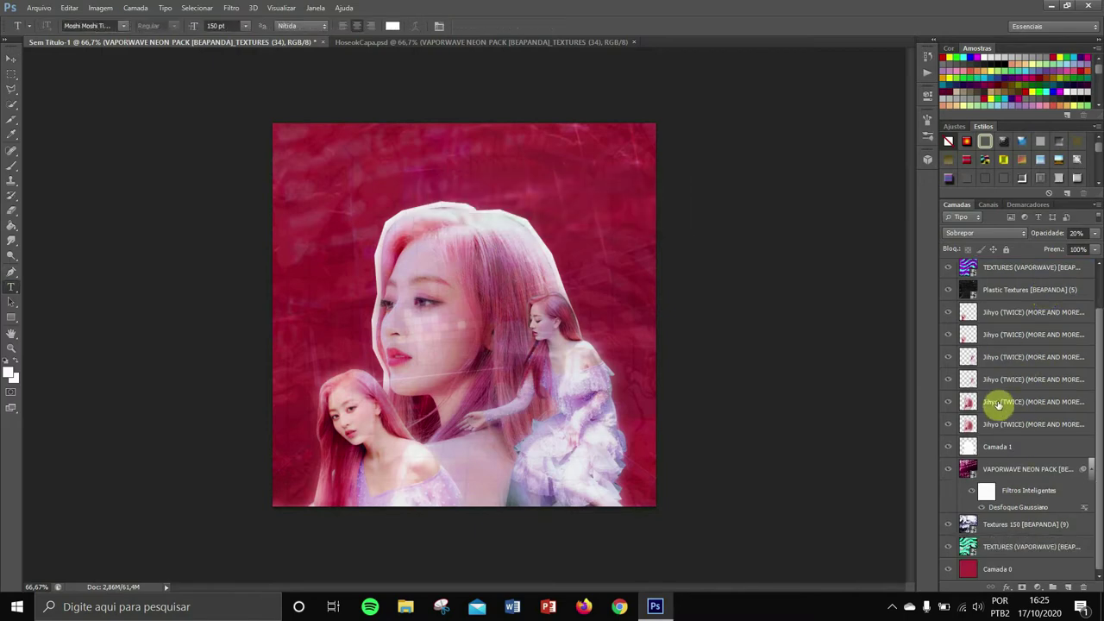
{"action": "left_click", "coordinate": [1006, 357]}
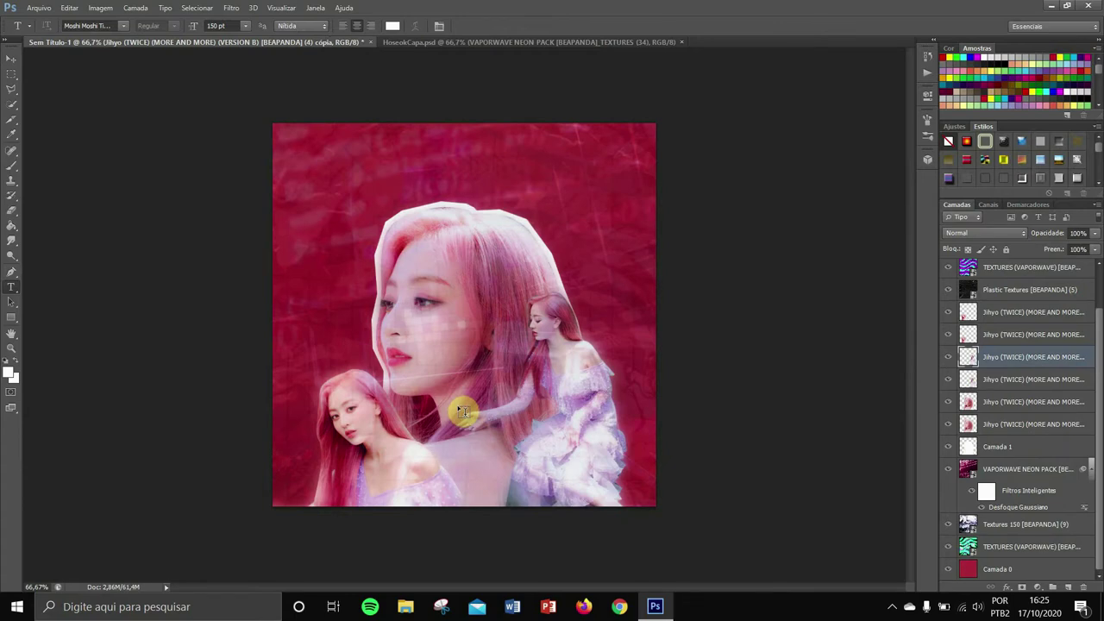
{"action": "left_click", "coordinate": [457, 403]}
{"action": "type", "text": "TEXTO"}
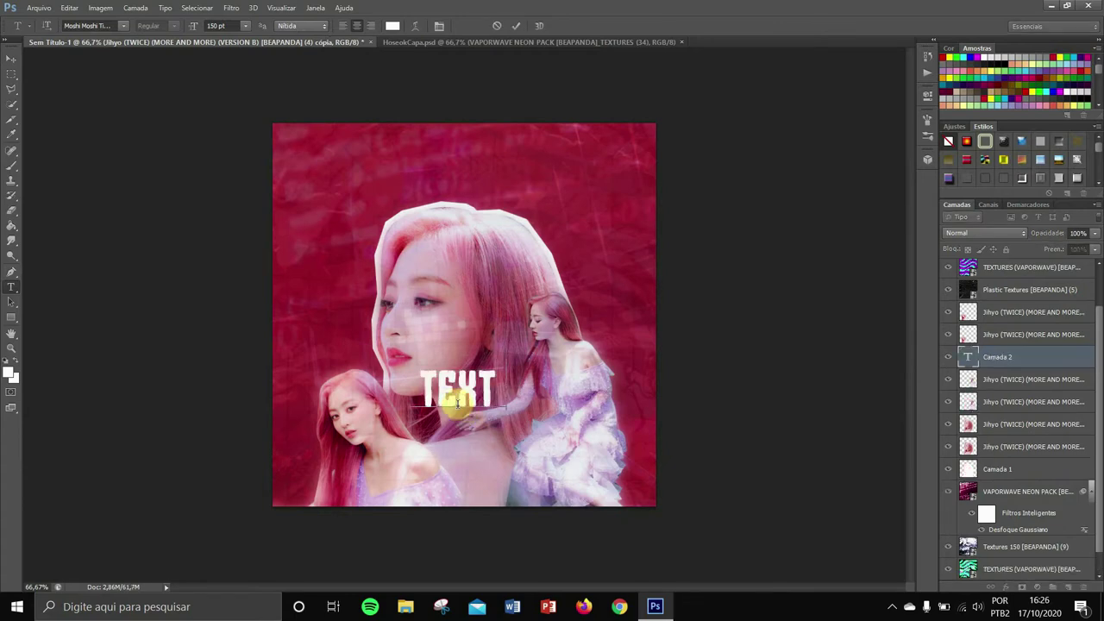
{"action": "double_click", "coordinate": [453, 389]}
{"action": "left_click", "coordinate": [193, 26]}
{"action": "type", "text": "250"}
{"action": "left_click_drag", "start_coordinate": [516, 447], "coordinate": [536, 498]}
Step: Recolour the TEXTO title with a pinkish crimson sampled from the artwork
{"action": "double_click", "coordinate": [511, 429]}
{"action": "left_click", "coordinate": [392, 26]}
{"action": "left_click_drag", "start_coordinate": [411, 230], "coordinate": [353, 480]}
{"action": "left_click", "coordinate": [354, 467]}
{"action": "left_click", "coordinate": [296, 142]}
{"action": "left_click", "coordinate": [516, 25]}
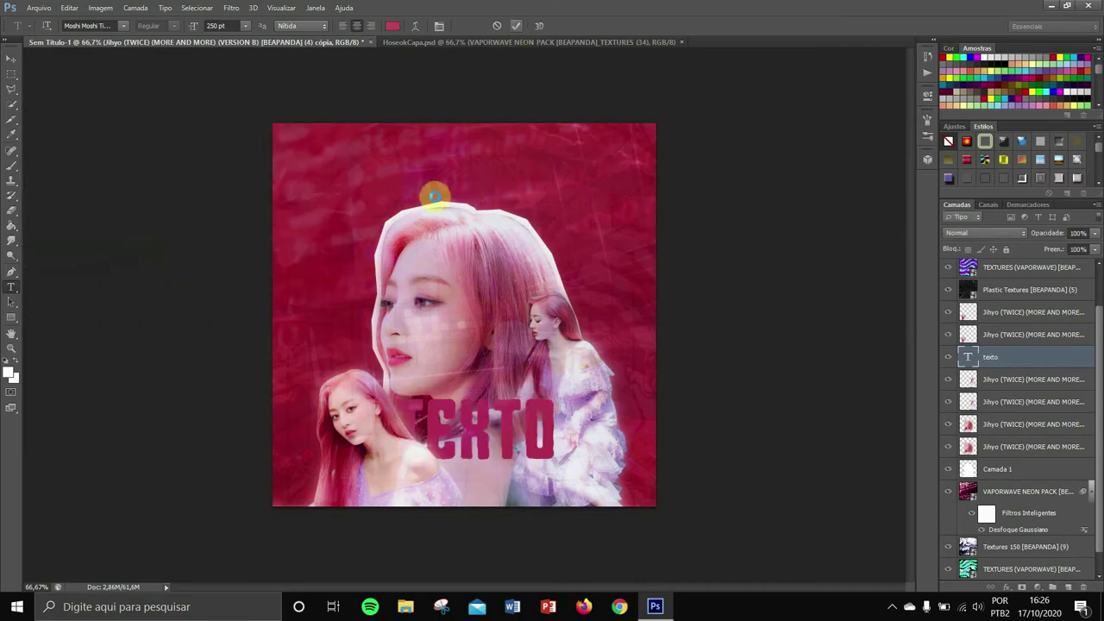
Step: Add the text SUBTEXTO at 150 pt and place it directly below TEXTO
{"action": "left_click", "coordinate": [428, 193]}
{"action": "type", "text": "SUBTEXTO"}
{"action": "key", "text": "ctrl+a"}
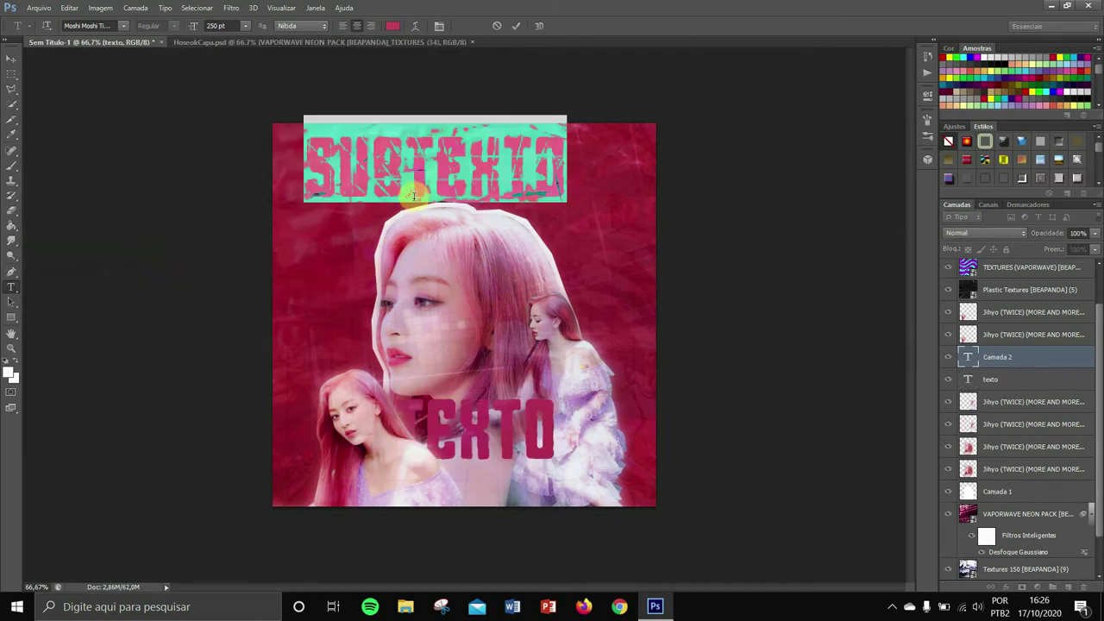
{"action": "type", "text": "1"}
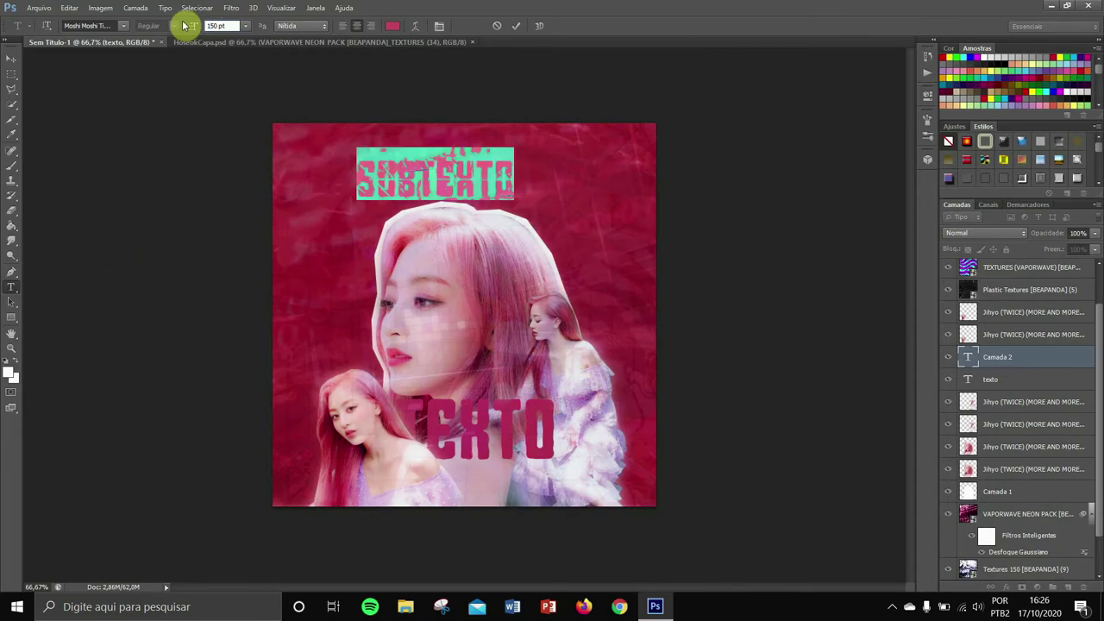
{"action": "left_click_drag", "start_coordinate": [452, 233], "coordinate": [505, 539]}
{"action": "left_click", "coordinate": [516, 25]}
Step: Move TEXTO and SUBTEXTO into a tight stack between the two smaller figures
{"action": "left_click", "coordinate": [485, 425]}
{"action": "left_click_drag", "start_coordinate": [602, 459], "coordinate": [601, 434]}
{"action": "left_click", "coordinate": [516, 27]}
{"action": "left_click", "coordinate": [527, 470]}
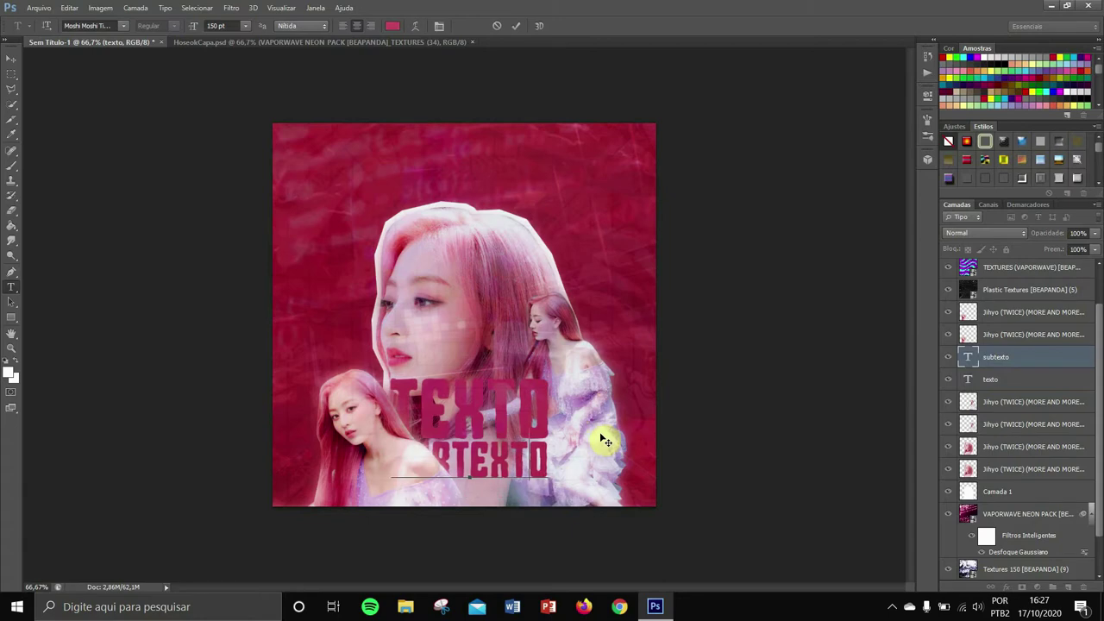
Step: Apply a Gaussian Blur with a radius of about 2.1 pixels to the upper copy of the large portrait layer
{"action": "scroll", "coordinate": [1000, 431], "scroll_direction": "down", "scroll_amount": 1}
{"action": "left_click", "coordinate": [1004, 424]}
{"action": "left_click", "coordinate": [234, 6]}
{"action": "mouse_move", "coordinate": [296, 165]}
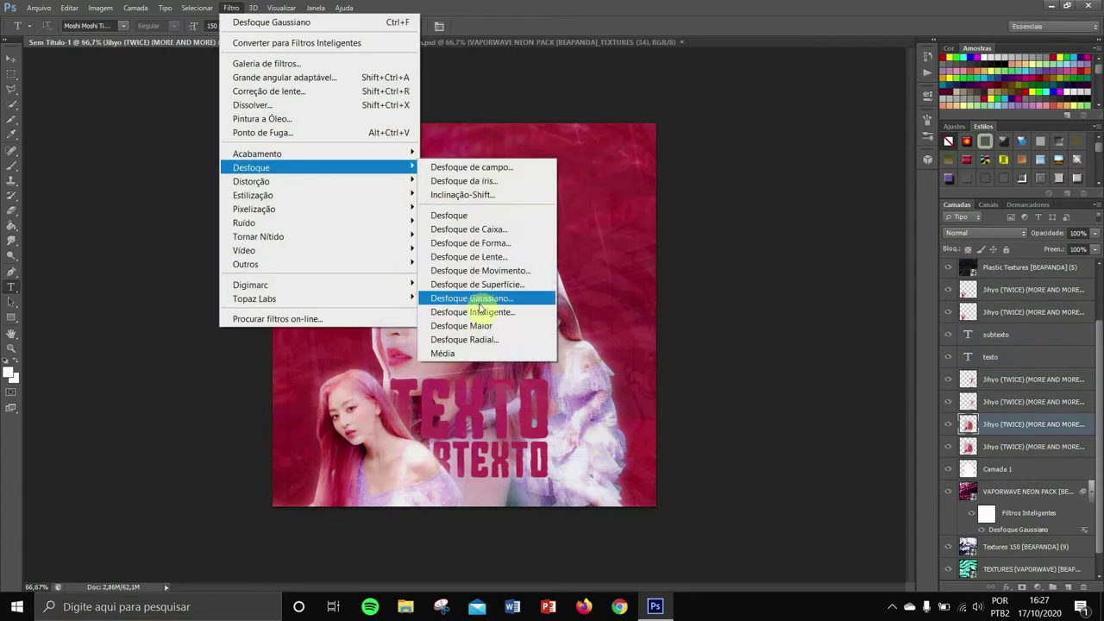
{"action": "left_click", "coordinate": [487, 297]}
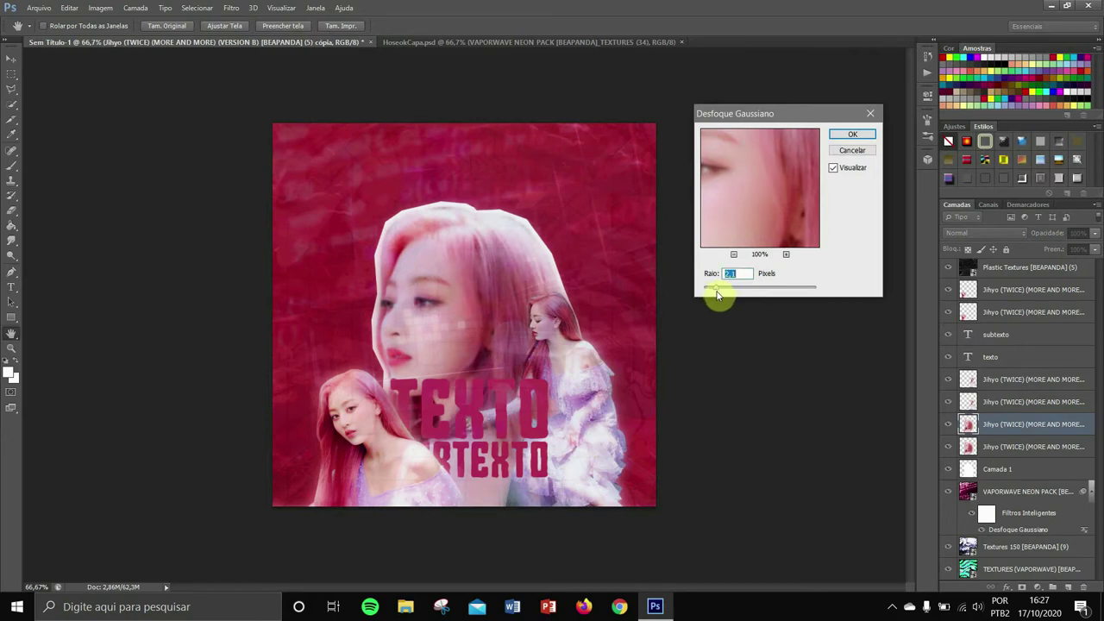
Step: Add the text JIHYO at 50 pt and place it just above the first letters of TEXTO
{"action": "left_click", "coordinate": [539, 457]}
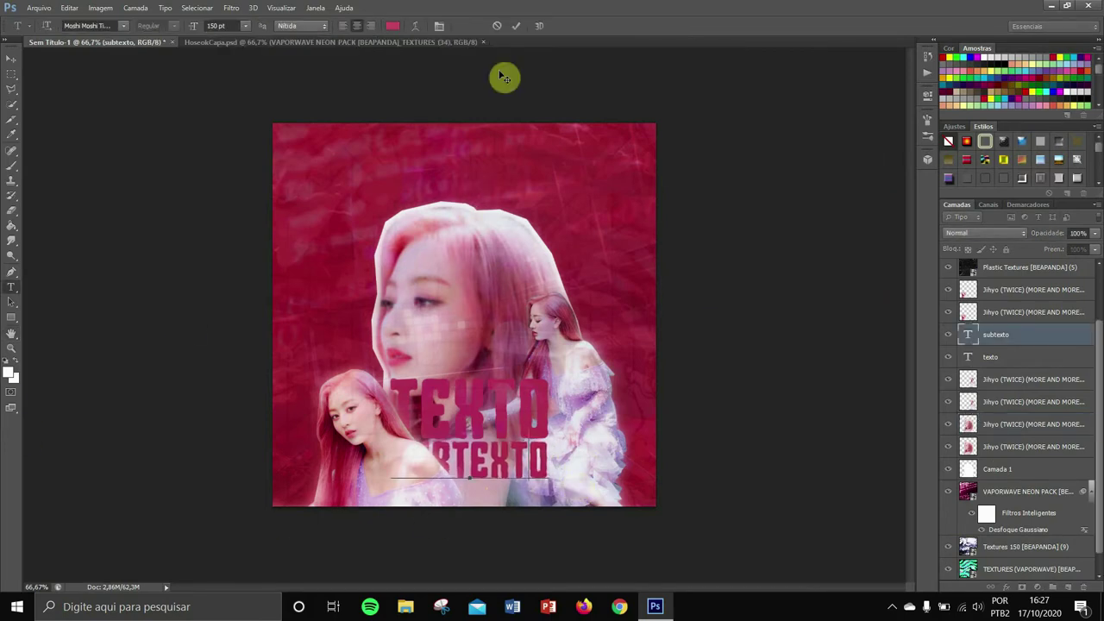
{"action": "left_click", "coordinate": [487, 278]}
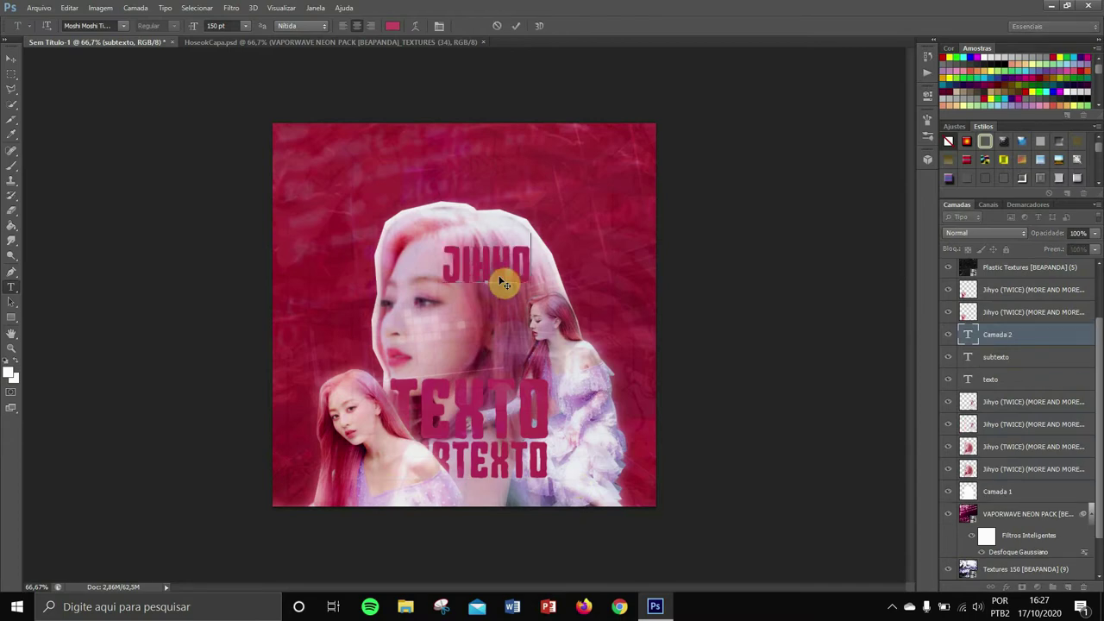
{"action": "double_click", "coordinate": [495, 257]}
{"action": "type", "text": "50"}
{"action": "key", "text": "Return"}
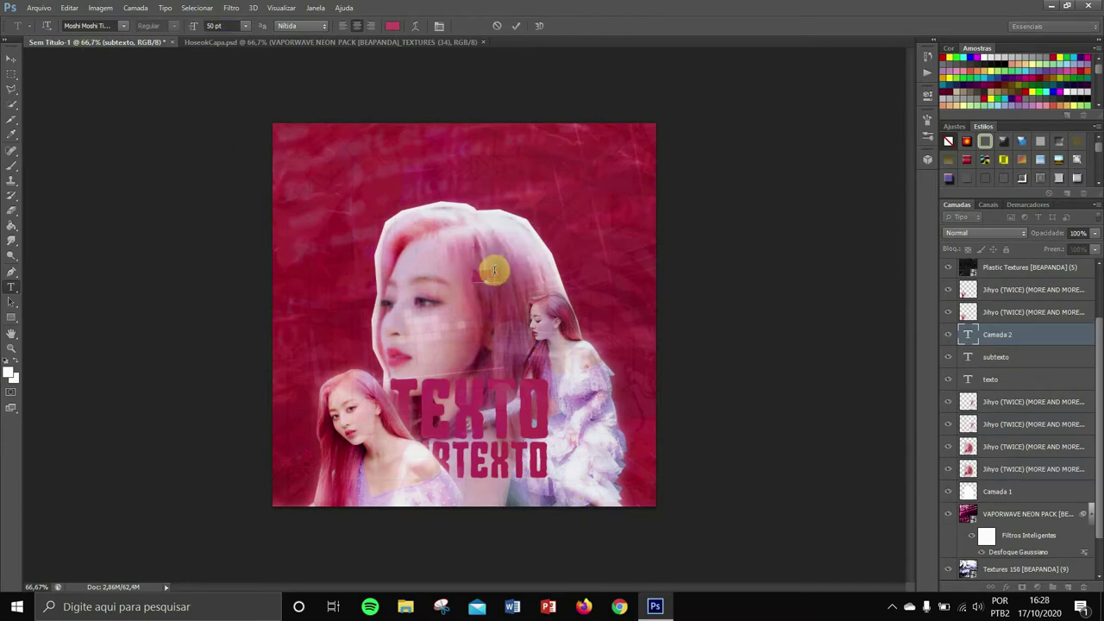
{"action": "left_click_drag", "start_coordinate": [438, 397], "coordinate": [462, 397]}
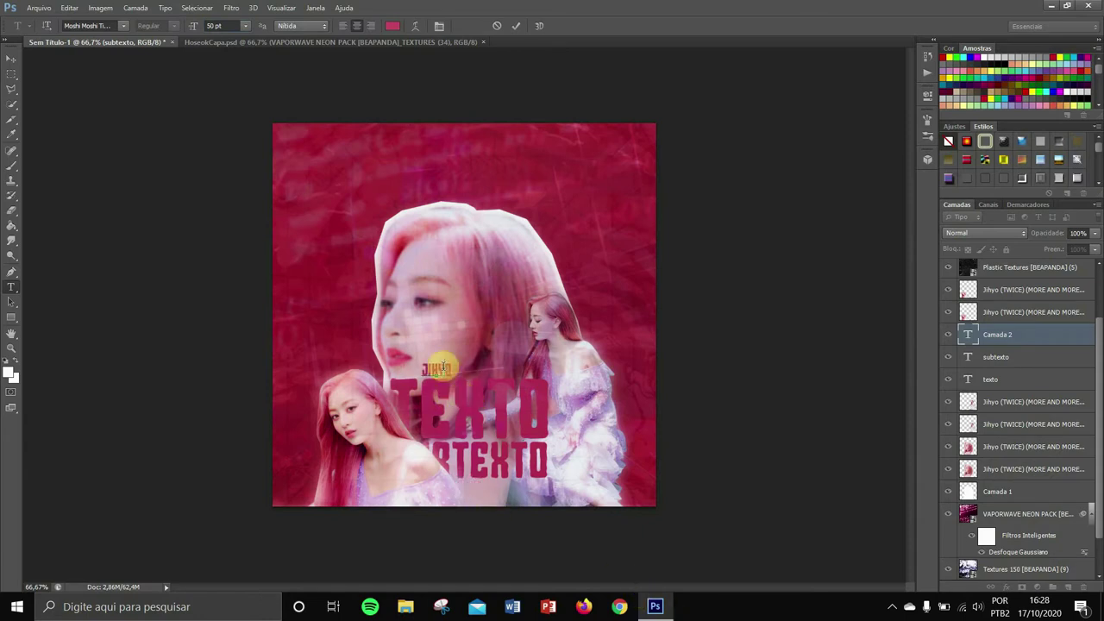
{"action": "key", "text": "ctrl+Return"}
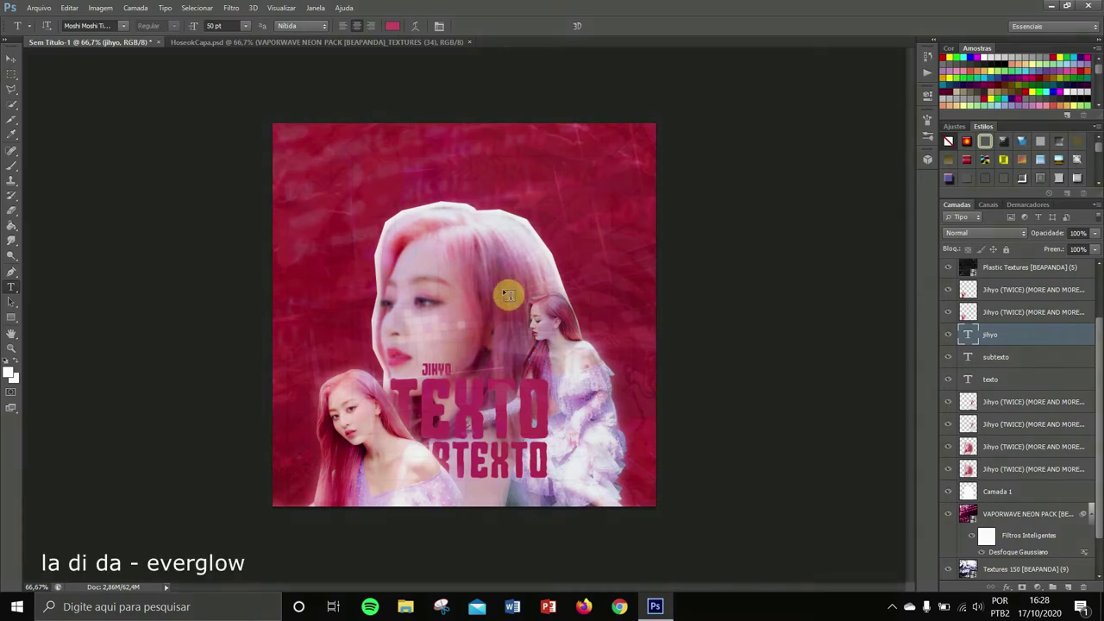
Step: Add the text HEART DESIGN in white Kiona Regular at 25 pt
{"action": "left_click", "coordinate": [503, 288]}
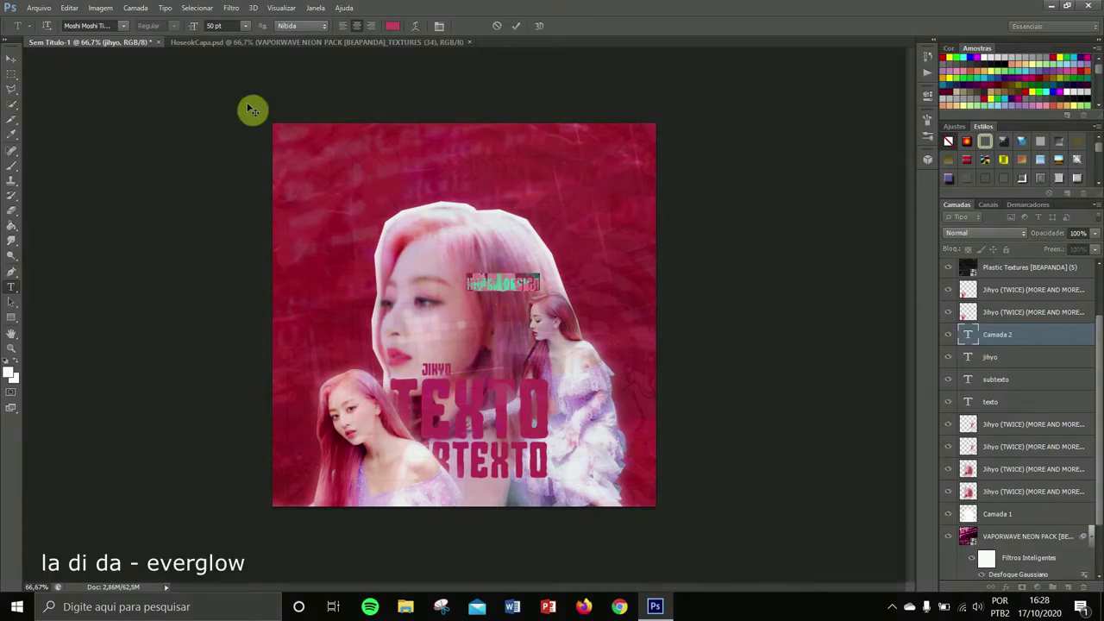
{"action": "left_click", "coordinate": [123, 28]}
{"action": "scroll", "coordinate": [110, 138], "scroll_direction": "up", "scroll_amount": 5}
{"action": "left_click", "coordinate": [112, 155]}
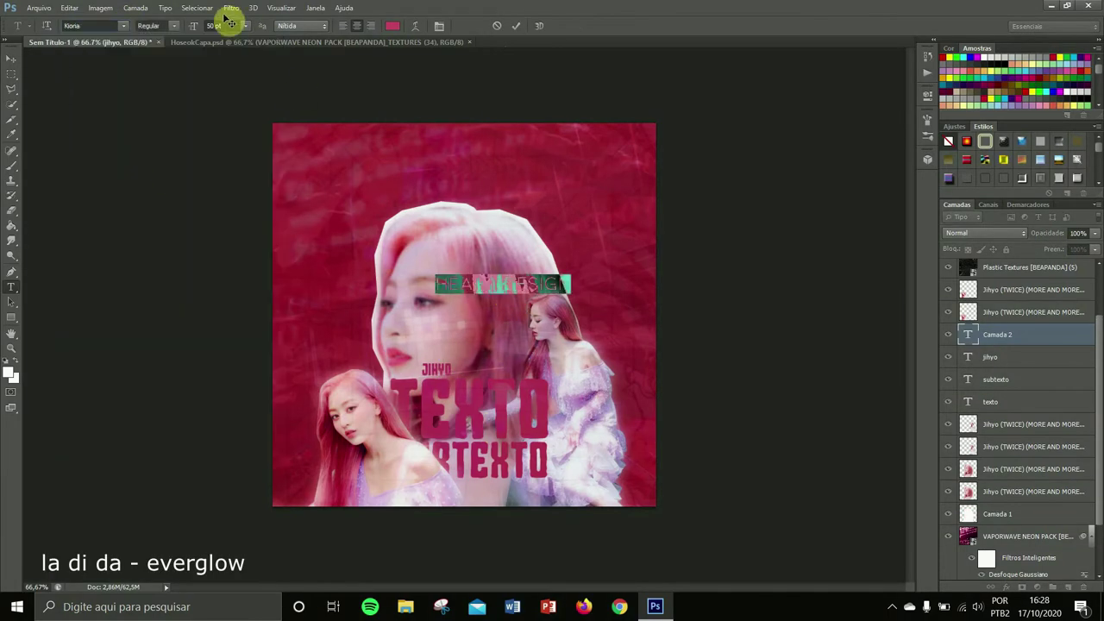
{"action": "type", "text": "25"}
{"action": "key", "text": "Return"}
{"action": "left_click", "coordinate": [984, 58]}
{"action": "left_click", "coordinate": [516, 26]}
Step: Place HEART DESIGN beside JIHYO above TEXTO and shift both slightly to form one tidy line
{"action": "left_click", "coordinate": [508, 282]}
{"action": "left_click_drag", "start_coordinate": [510, 305], "coordinate": [497, 390]}
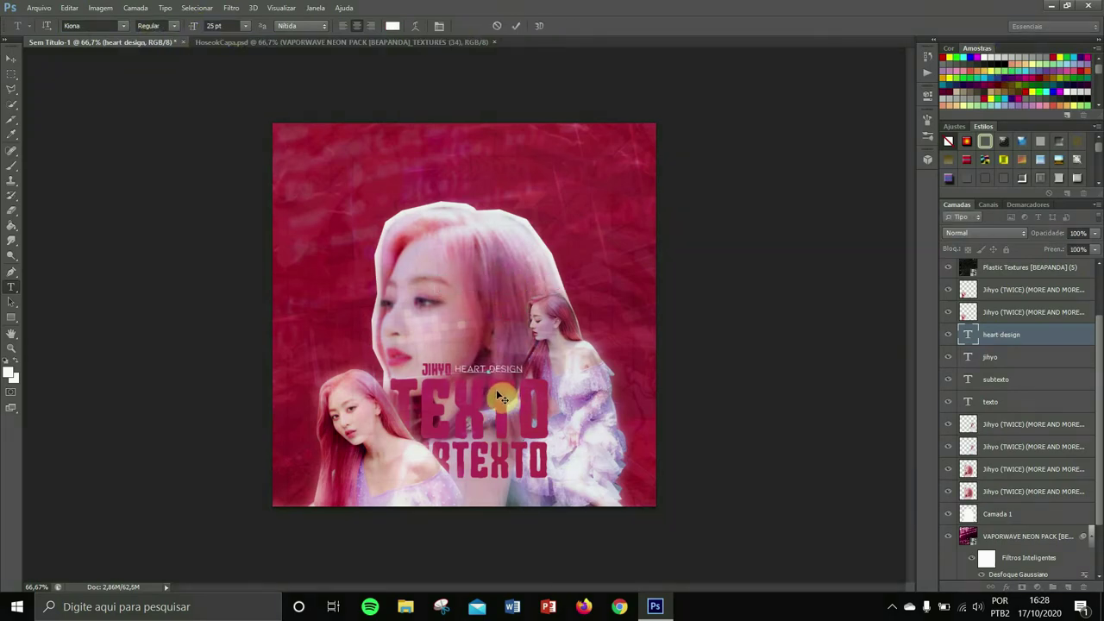
{"action": "left_click", "coordinate": [434, 371]}
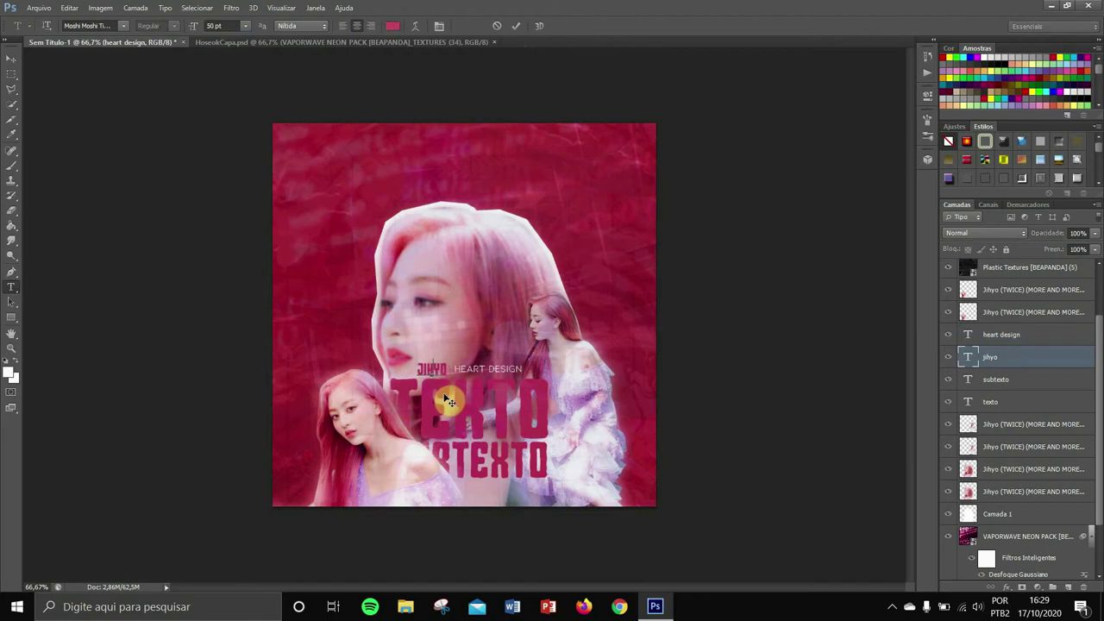
{"action": "left_click", "coordinate": [489, 372]}
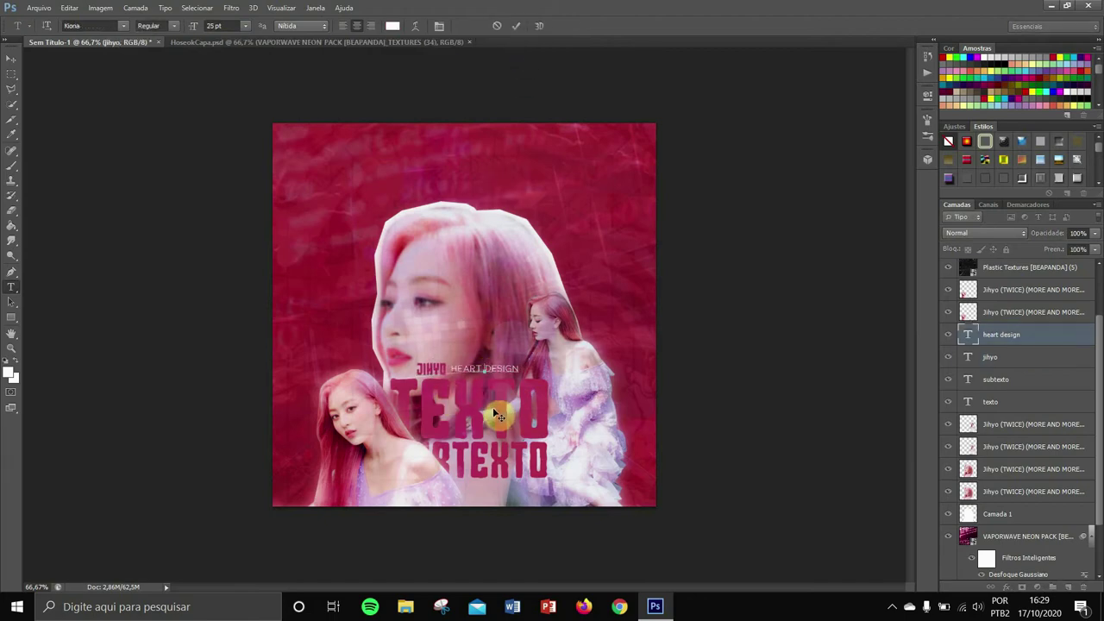
{"action": "left_click", "coordinate": [517, 26]}
Step: Create a new layer above Camada 0 and sample purple from the seated figure's dress for a gradient
{"action": "scroll", "coordinate": [1003, 540], "scroll_direction": "down", "scroll_amount": 2}
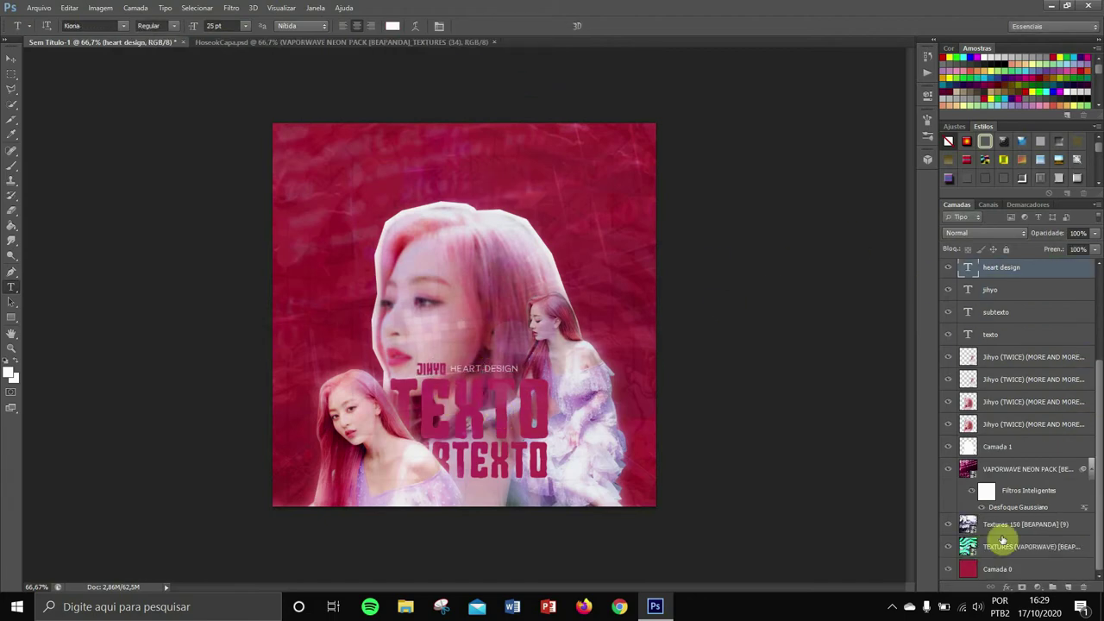
{"action": "left_click", "coordinate": [1041, 570]}
{"action": "key", "text": "i"}
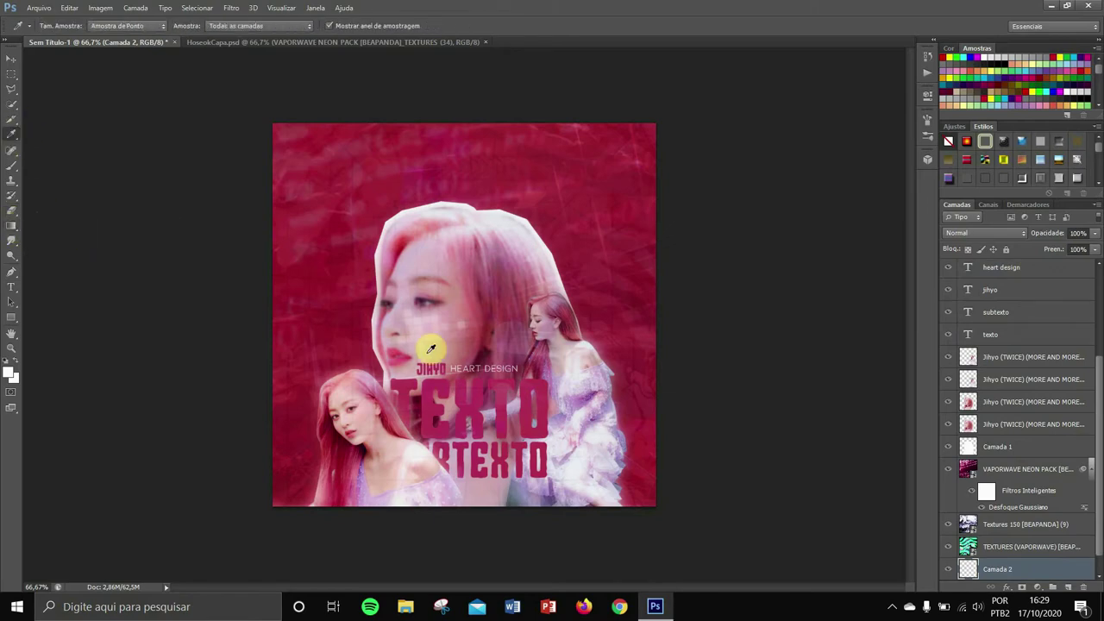
{"action": "left_click", "coordinate": [585, 400]}
{"action": "left_click", "coordinate": [11, 226]}
Step: Try a purple-to-transparent gradient running over the full height of the canvas on the new layer
{"action": "left_click_drag", "start_coordinate": [454, 71], "coordinate": [478, 577]}
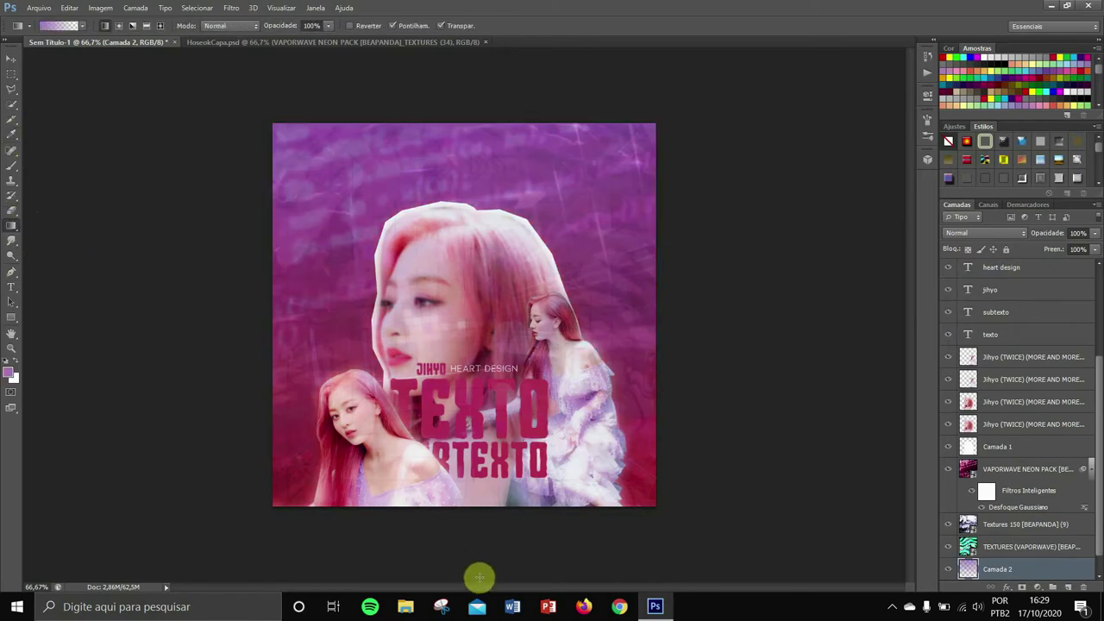
{"action": "left_click", "coordinate": [929, 71]}
{"action": "left_click", "coordinate": [863, 79]}
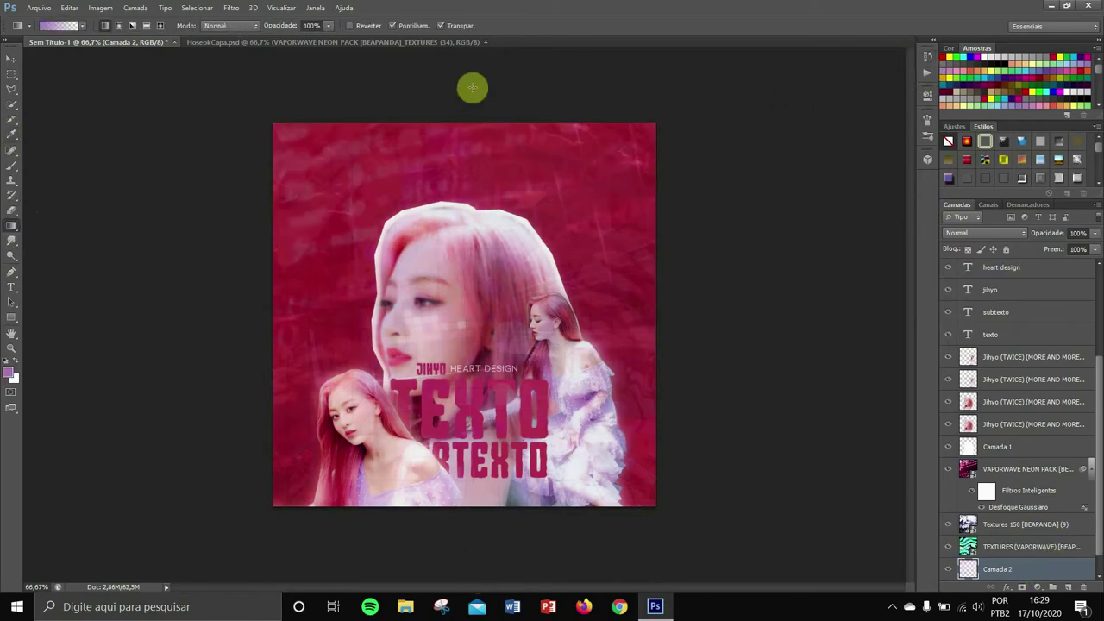
Step: Draw a shorter purple-to-transparent gradient on the new layer, fading out from the canvas's upper edge towards the middle
{"action": "left_click_drag", "start_coordinate": [464, 353], "coordinate": [465, 353]}
{"action": "left_click", "coordinate": [929, 56]}
{"action": "left_click", "coordinate": [895, 52]}
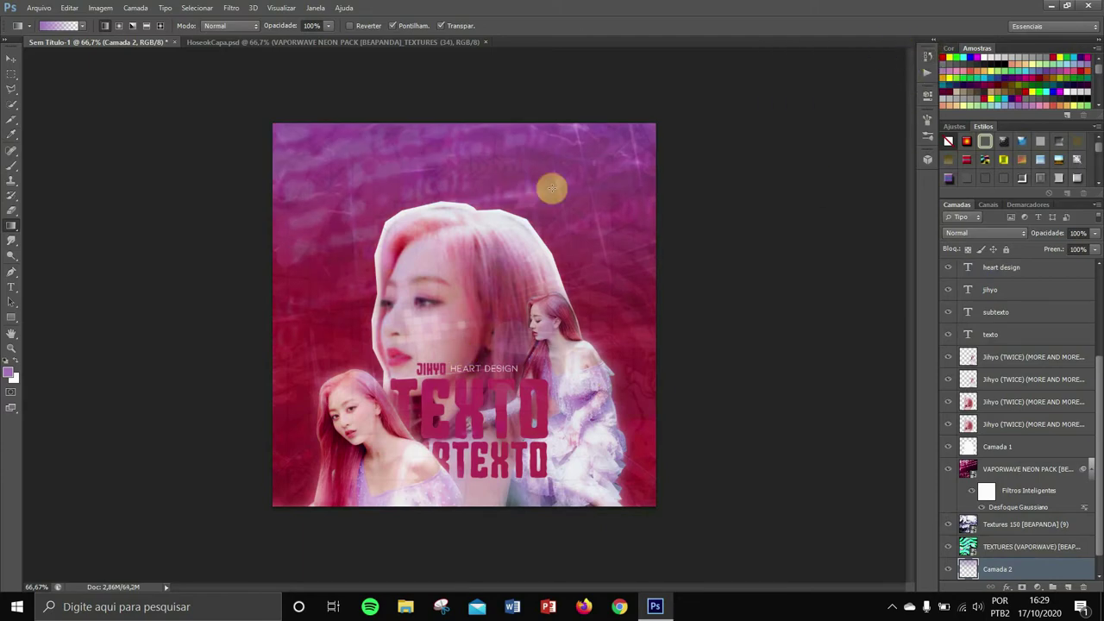
Step: Copy the layer style of the subtexto layer in HoseokCapa.psd
{"action": "left_click", "coordinate": [12, 58]}
{"action": "left_click", "coordinate": [215, 42]}
{"action": "scroll", "coordinate": [1059, 382], "scroll_direction": "down", "scroll_amount": 3}
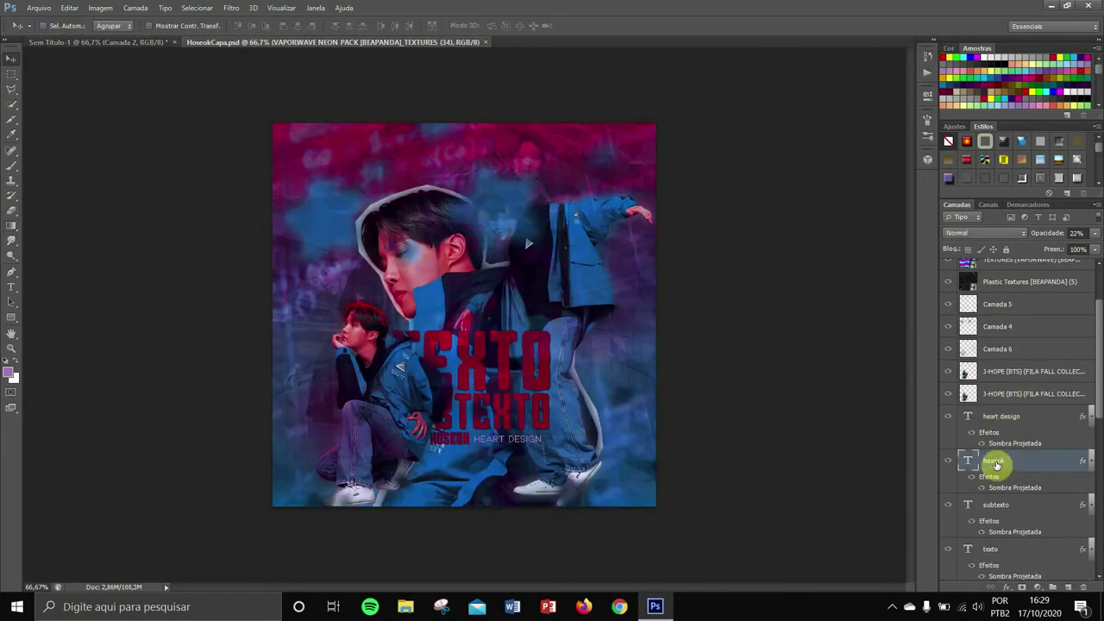
{"action": "right_click", "coordinate": [993, 460]}
{"action": "right_click", "coordinate": [1037, 502]}
{"action": "left_click", "coordinate": [998, 318]}
Step: Paste the copied drop shadow style onto the subtexto and texto layers of the untitled cover
{"action": "left_click", "coordinate": [84, 42]}
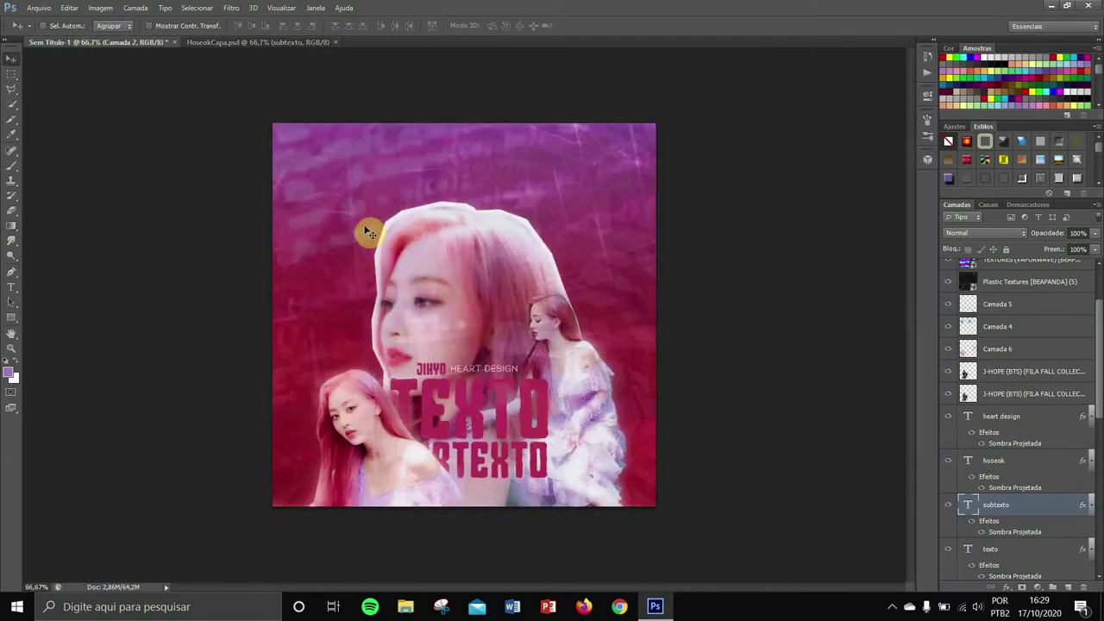
{"action": "right_click", "coordinate": [992, 379]}
{"action": "left_click", "coordinate": [844, 426]}
{"action": "right_click", "coordinate": [1002, 422]}
{"action": "left_click", "coordinate": [862, 425]}
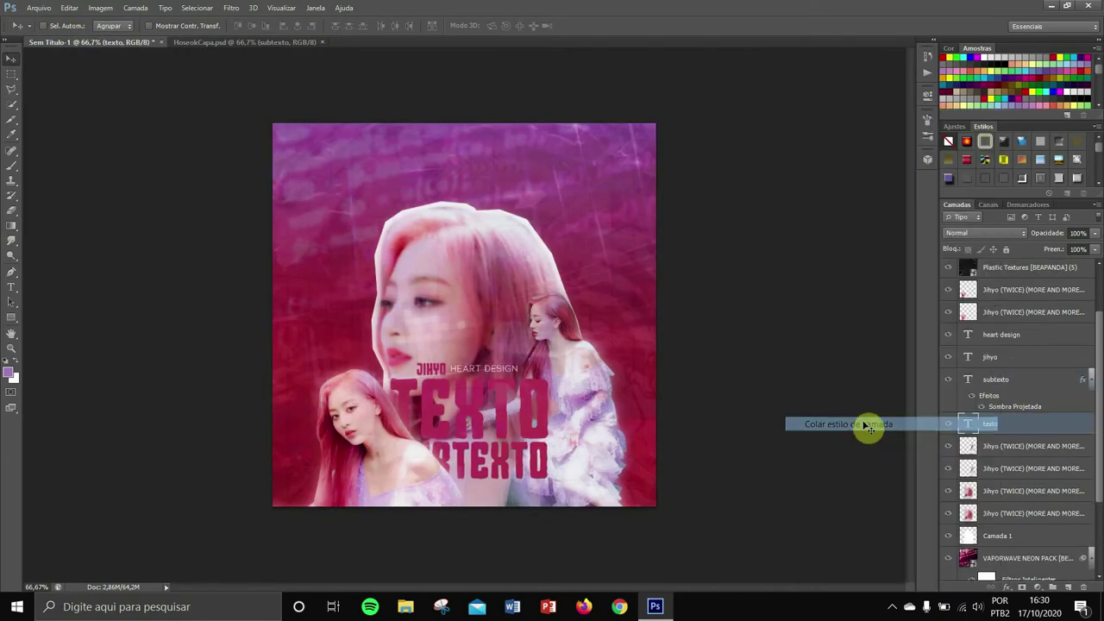
Step: Recolour the TEXTO title with the purple a25bac
{"action": "left_click", "coordinate": [10, 286]}
{"action": "double_click", "coordinate": [498, 416]}
{"action": "left_click", "coordinate": [393, 26]}
{"action": "left_click", "coordinate": [378, 95]}
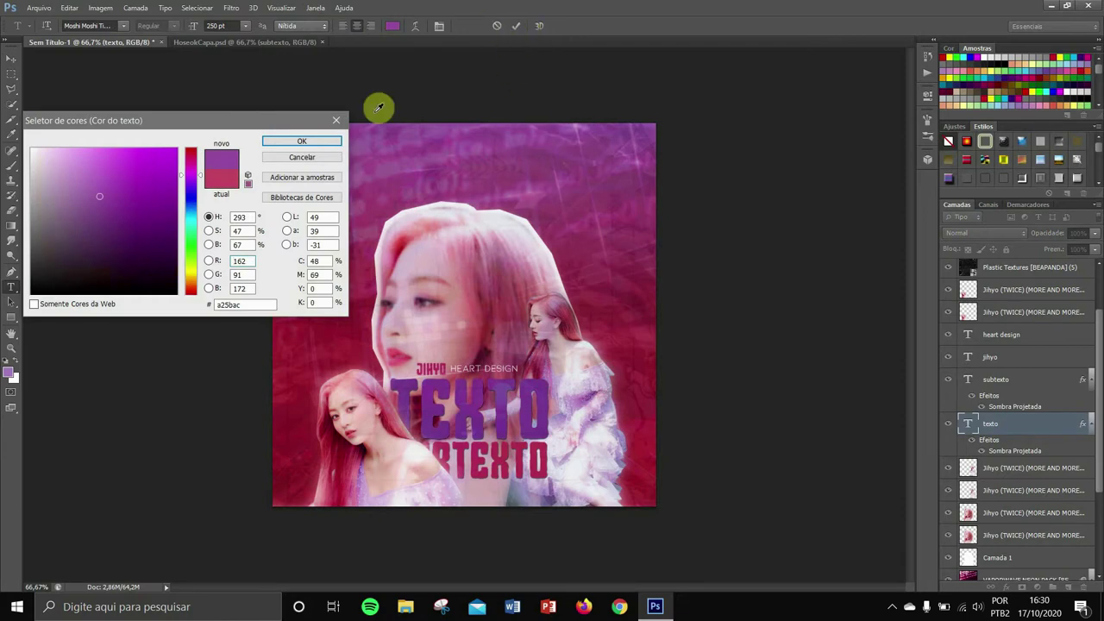
{"action": "key", "text": "Return"}
{"action": "left_click", "coordinate": [517, 26]}
Step: Recolour the SUBTEXTO text with the purple sampled from the TEXTO title
{"action": "double_click", "coordinate": [495, 459]}
{"action": "left_click", "coordinate": [392, 25]}
{"action": "left_click", "coordinate": [543, 409]}
{"action": "left_click", "coordinate": [533, 380]}
{"action": "left_click", "coordinate": [302, 141]}
Step: Recolour the JIHYO text with purple sampled from the upper background and paste the copied layer style onto it
{"action": "double_click", "coordinate": [434, 370]}
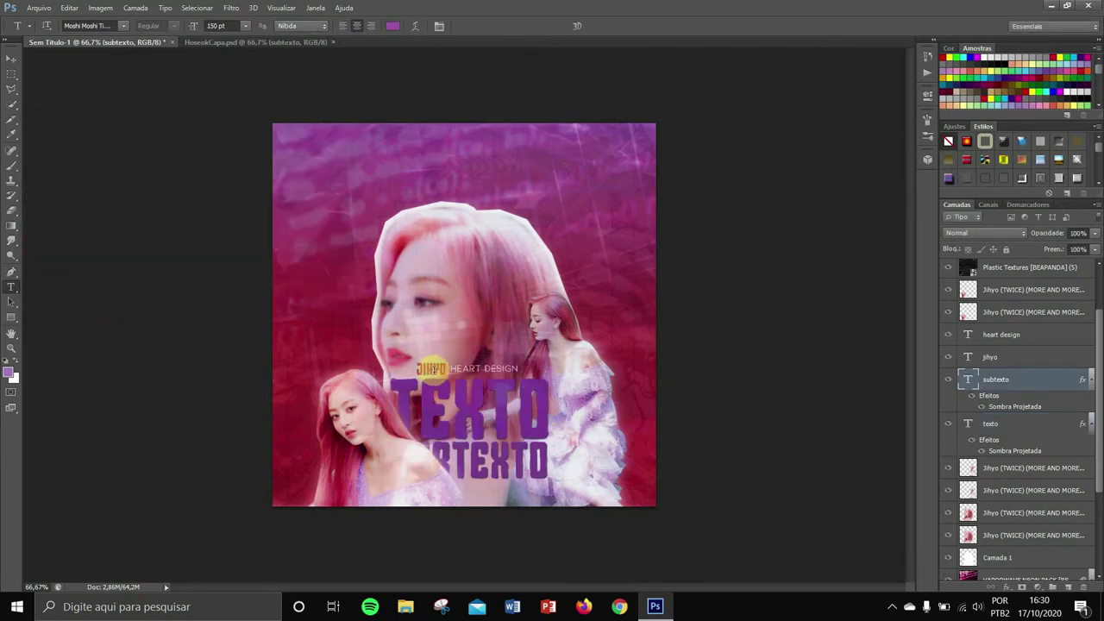
{"action": "left_click", "coordinate": [393, 26]}
{"action": "left_click", "coordinate": [562, 143]}
{"action": "left_click", "coordinate": [306, 144]}
{"action": "right_click", "coordinate": [986, 357]}
{"action": "left_click", "coordinate": [835, 420]}
Step: Copy the layer style of the heart design layer in HoseokCapa.psd
{"action": "left_click", "coordinate": [209, 42]}
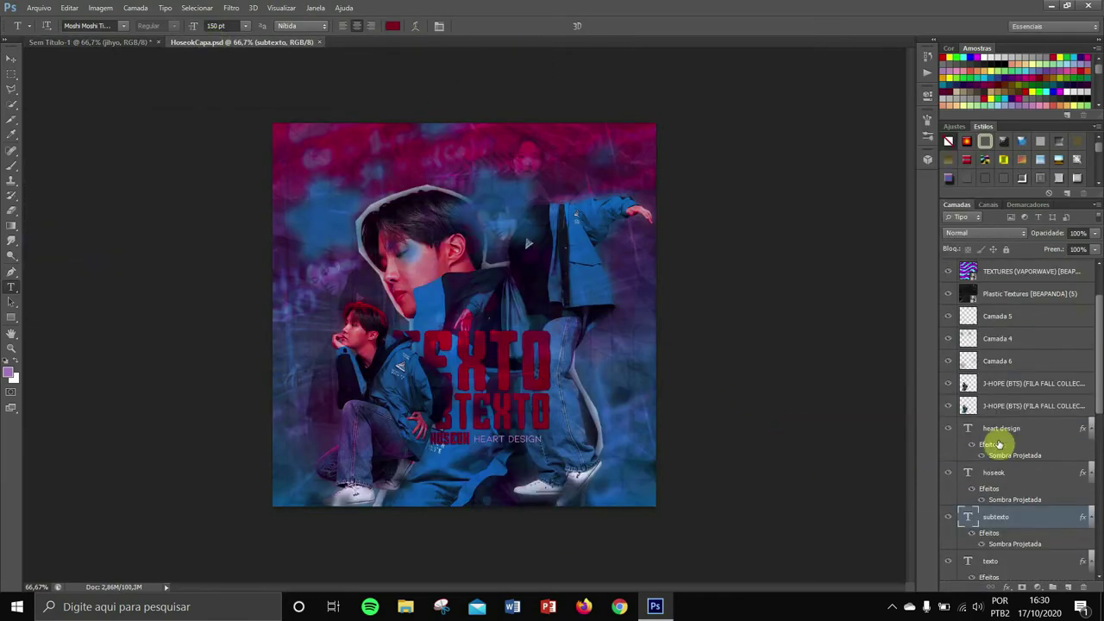
{"action": "right_click", "coordinate": [1000, 428]}
{"action": "left_click", "coordinate": [833, 410]}
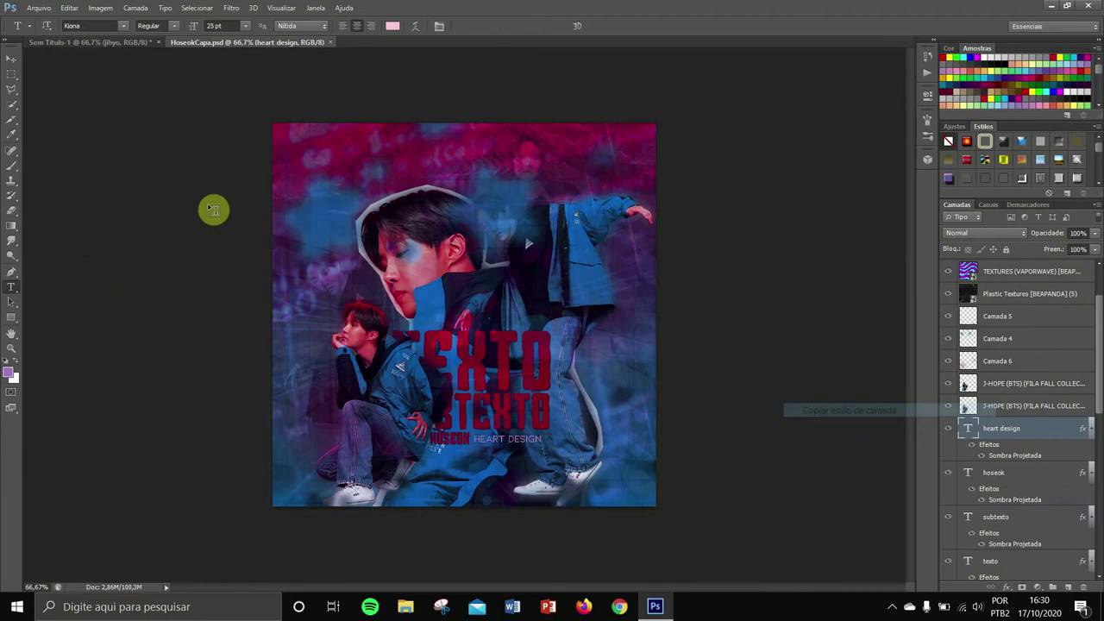
Step: Paste the copied layer style onto the heart design text layer of the Jihyo cover
{"action": "left_click", "coordinate": [104, 42]}
{"action": "right_click", "coordinate": [992, 335]}
{"action": "left_click", "coordinate": [798, 424]}
{"action": "key", "text": "v"}
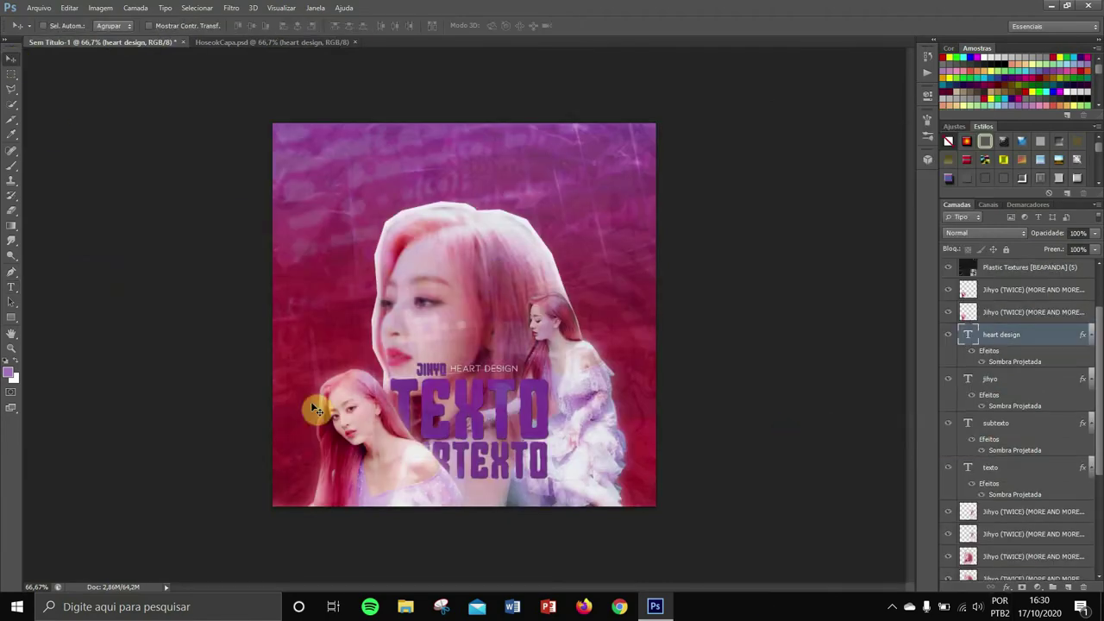
Step: Add a new layer above the Jihyo cut-outs and sample crimson from the hair of the lower-left figure
{"action": "scroll", "coordinate": [1032, 311], "scroll_direction": "up", "scroll_amount": 3}
{"action": "left_click", "coordinate": [1026, 359]}
{"action": "left_click", "coordinate": [1067, 587]}
{"action": "left_click", "coordinate": [12, 166]}
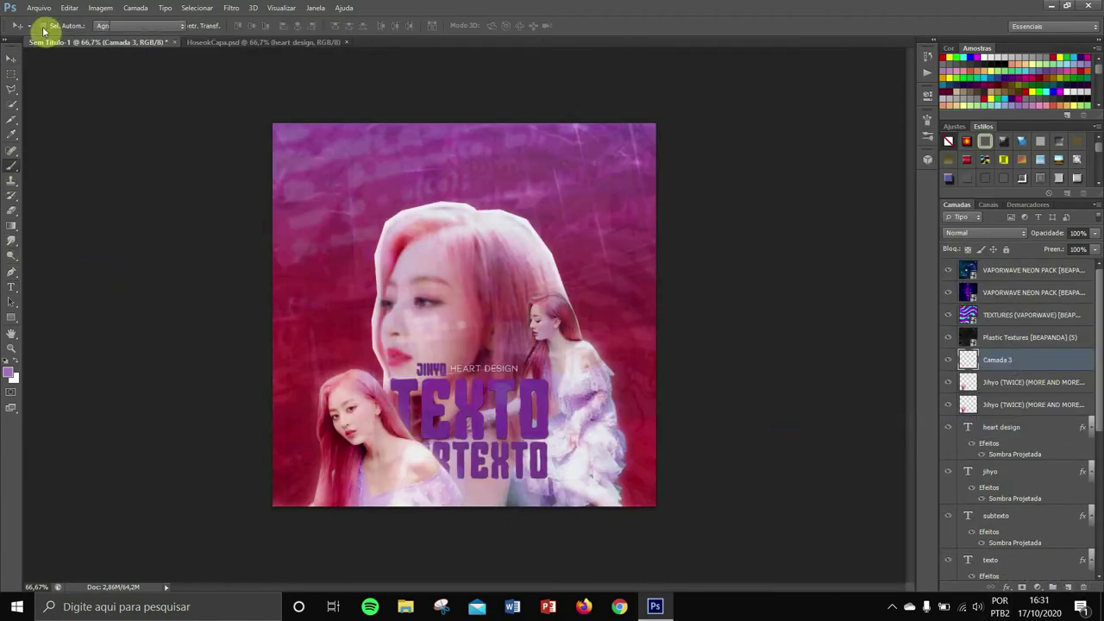
{"action": "left_click", "coordinate": [11, 135]}
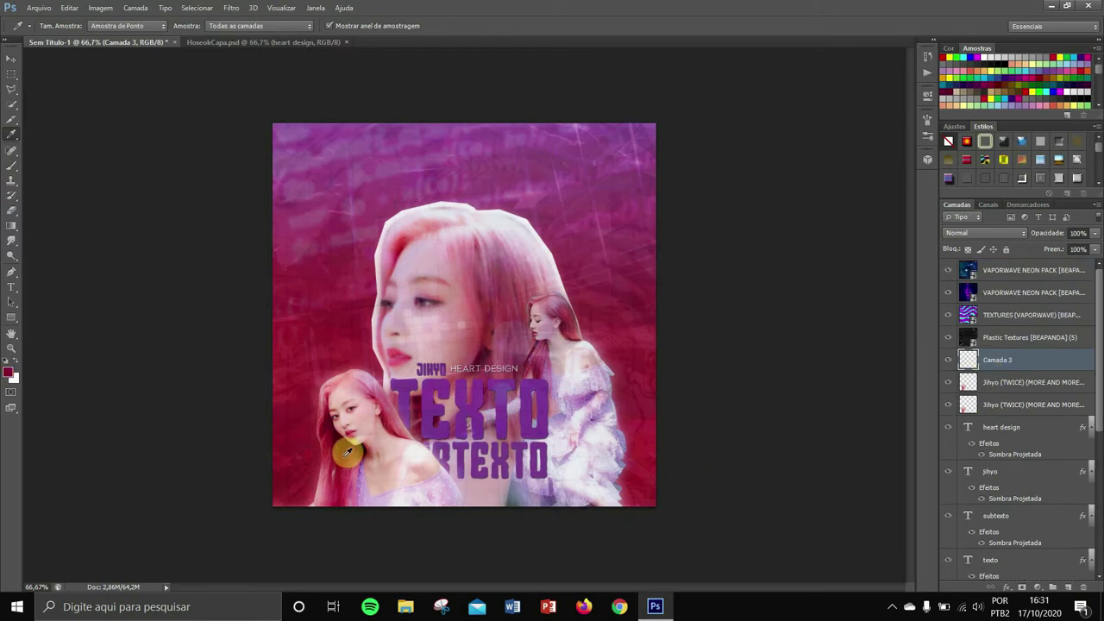
{"action": "left_click", "coordinate": [343, 457]}
Step: Stamp crimson stars across the upper part of the cover with the 881 px scattered-star brush
{"action": "left_click", "coordinate": [11, 165]}
{"action": "left_click", "coordinate": [58, 26]}
{"action": "left_click_drag", "start_coordinate": [130, 122], "coordinate": [130, 179]}
{"action": "scroll", "coordinate": [76, 150], "scroll_direction": "up", "scroll_amount": 2}
{"action": "scroll", "coordinate": [76, 151], "scroll_direction": "up", "scroll_amount": 5}
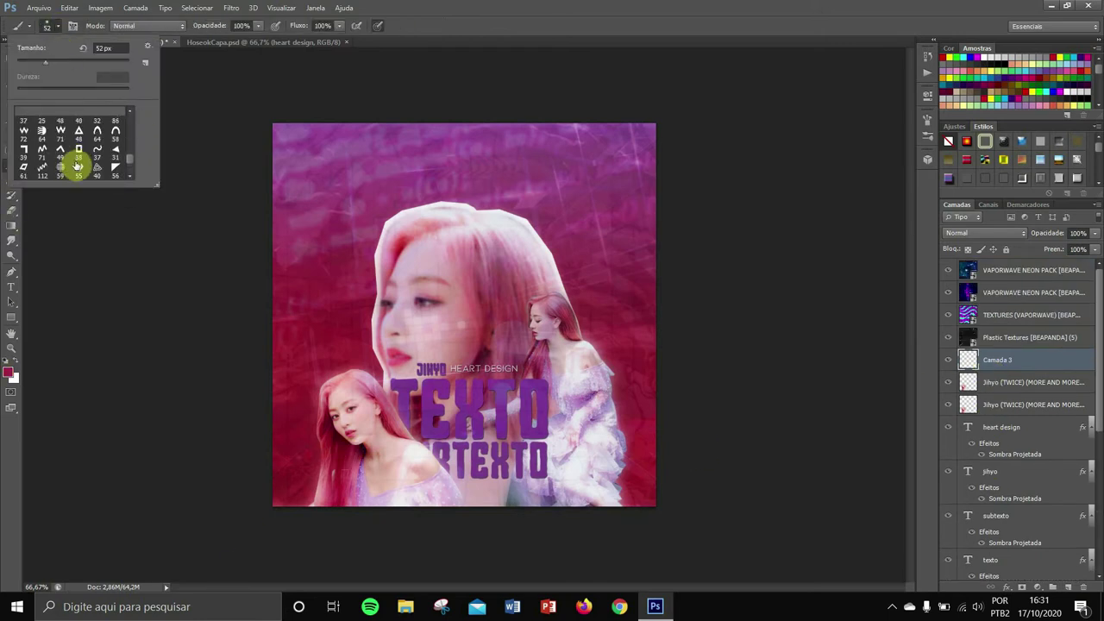
{"action": "scroll", "coordinate": [77, 166], "scroll_direction": "up", "scroll_amount": 1}
{"action": "scroll", "coordinate": [79, 159], "scroll_direction": "up", "scroll_amount": 10}
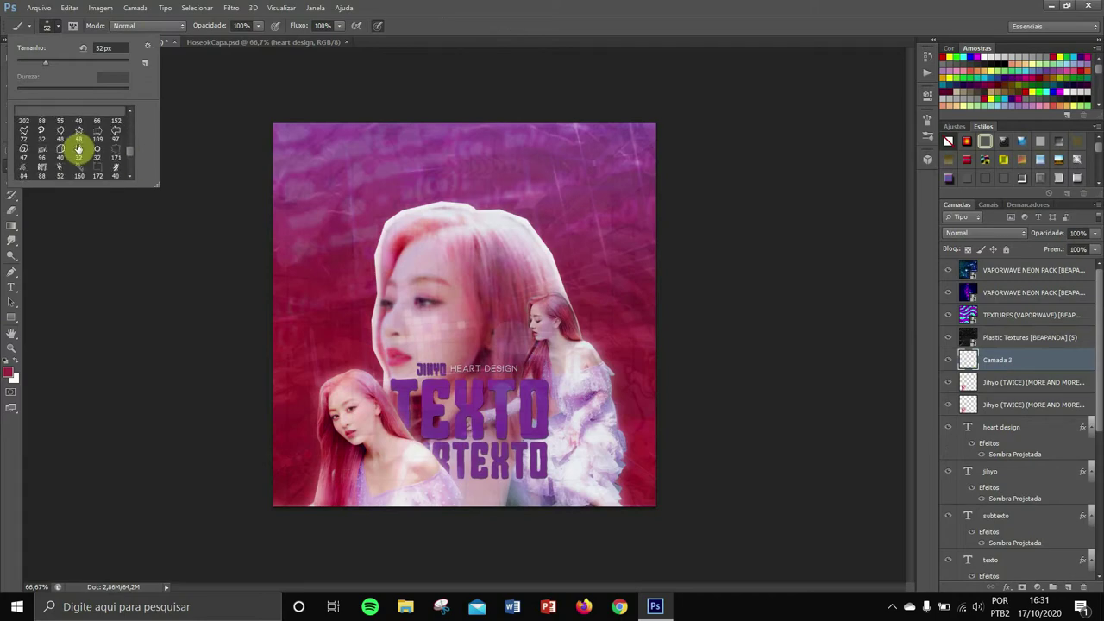
{"action": "scroll", "coordinate": [79, 149], "scroll_direction": "down", "scroll_amount": 3}
{"action": "left_click", "coordinate": [101, 153]}
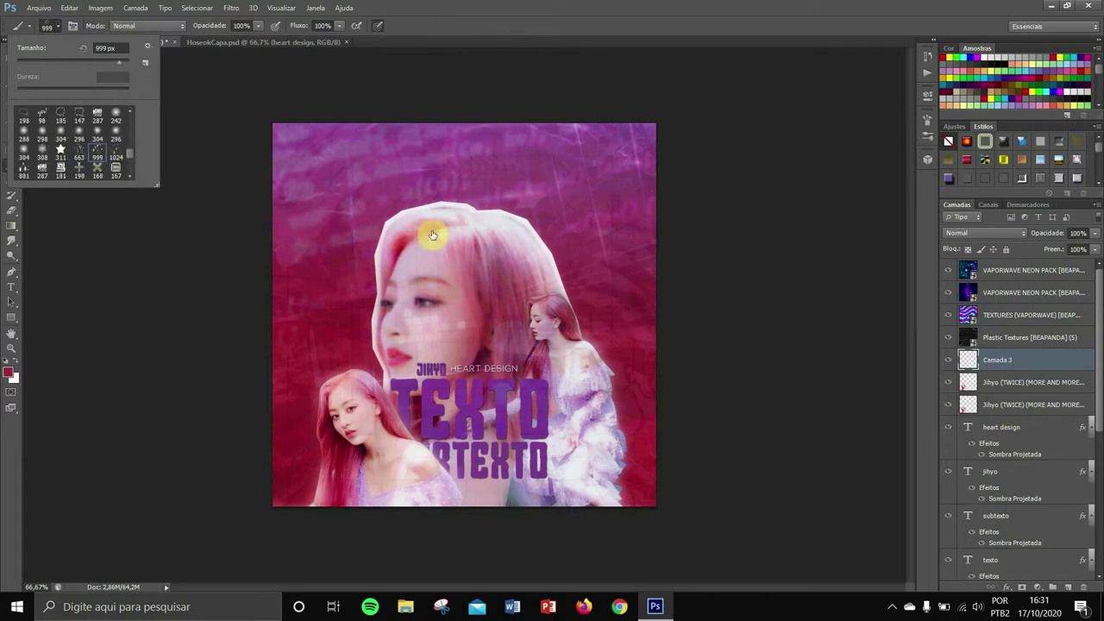
{"action": "left_click", "coordinate": [116, 157]}
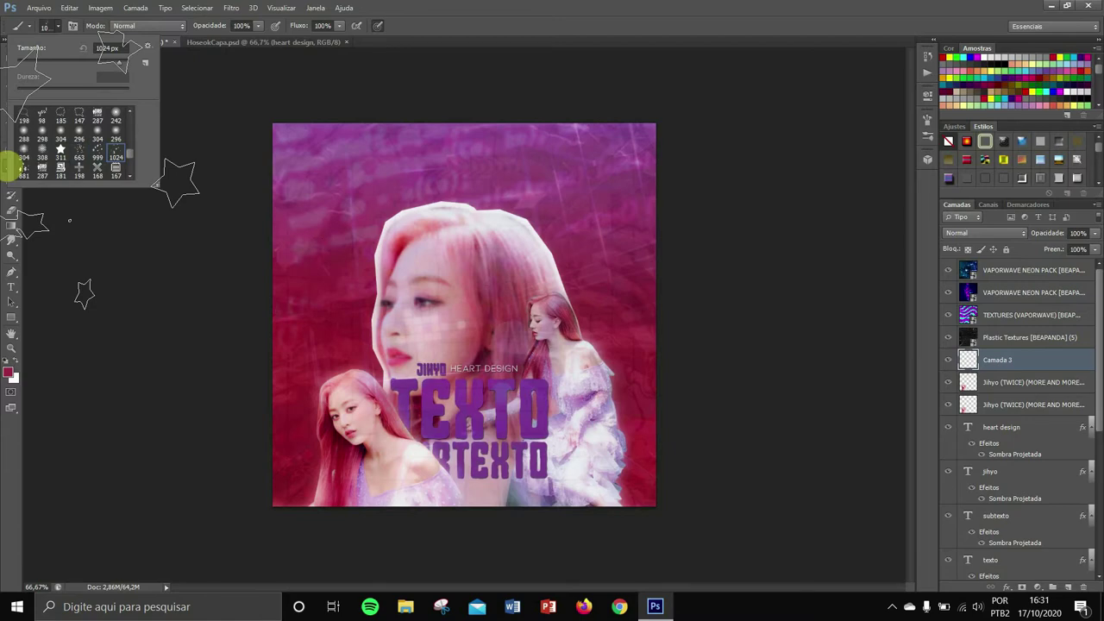
{"action": "left_click", "coordinate": [20, 169]}
{"action": "left_click", "coordinate": [457, 180]}
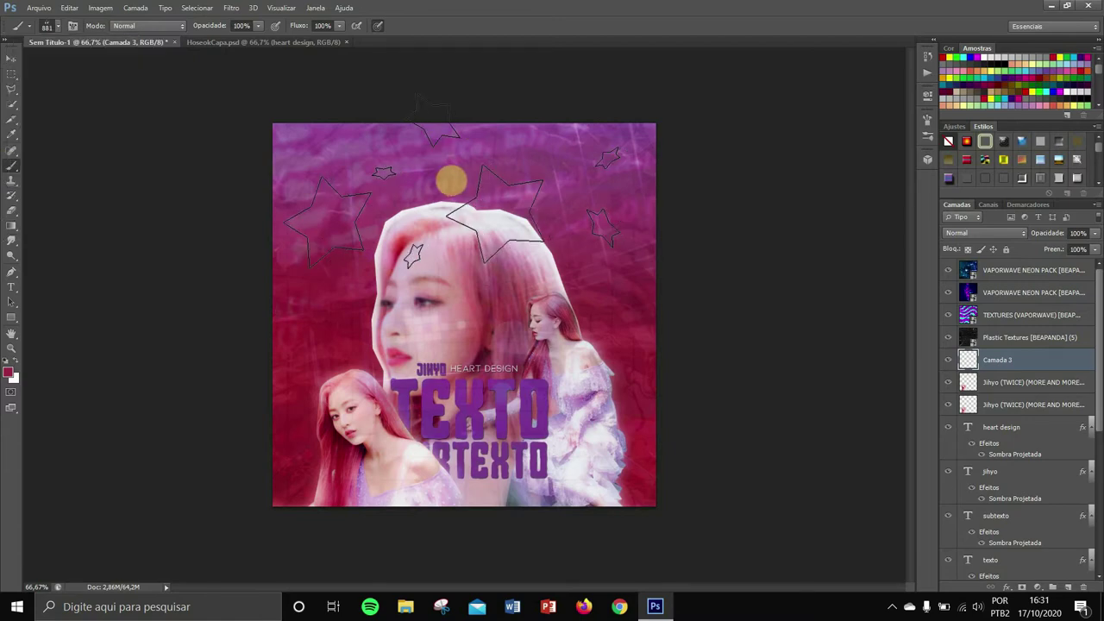
Step: Apply a motion blur (Desfoque de Movimento) to the crimson star layer
{"action": "key", "text": "v"}
{"action": "left_click", "coordinate": [231, 8]}
{"action": "mouse_move", "coordinate": [319, 168]}
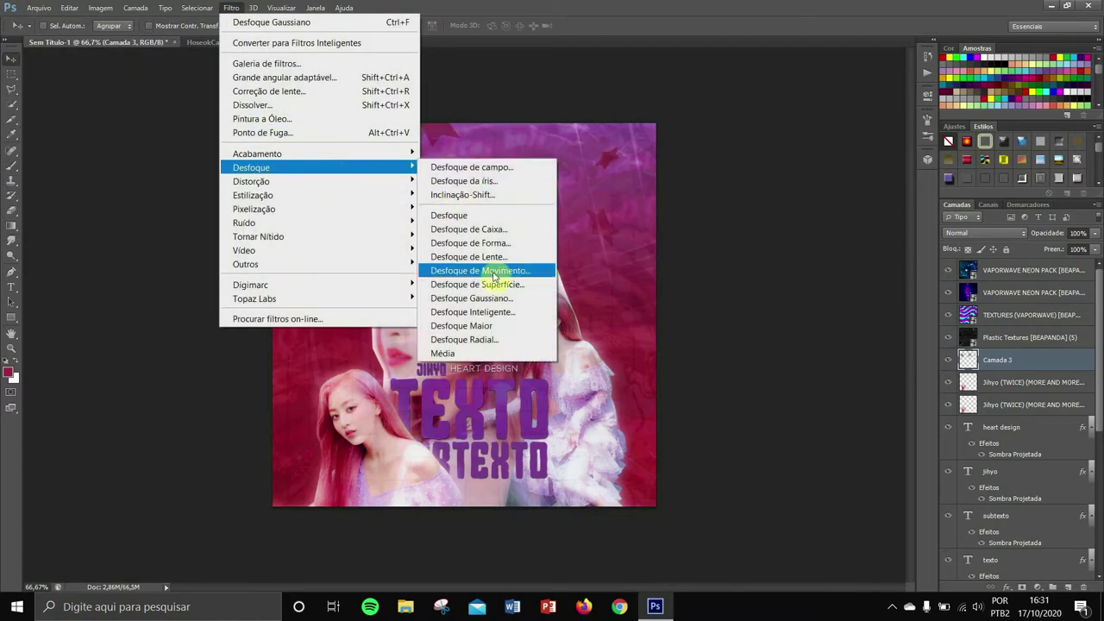
{"action": "left_click", "coordinate": [493, 283]}
{"action": "left_click", "coordinate": [820, 159]}
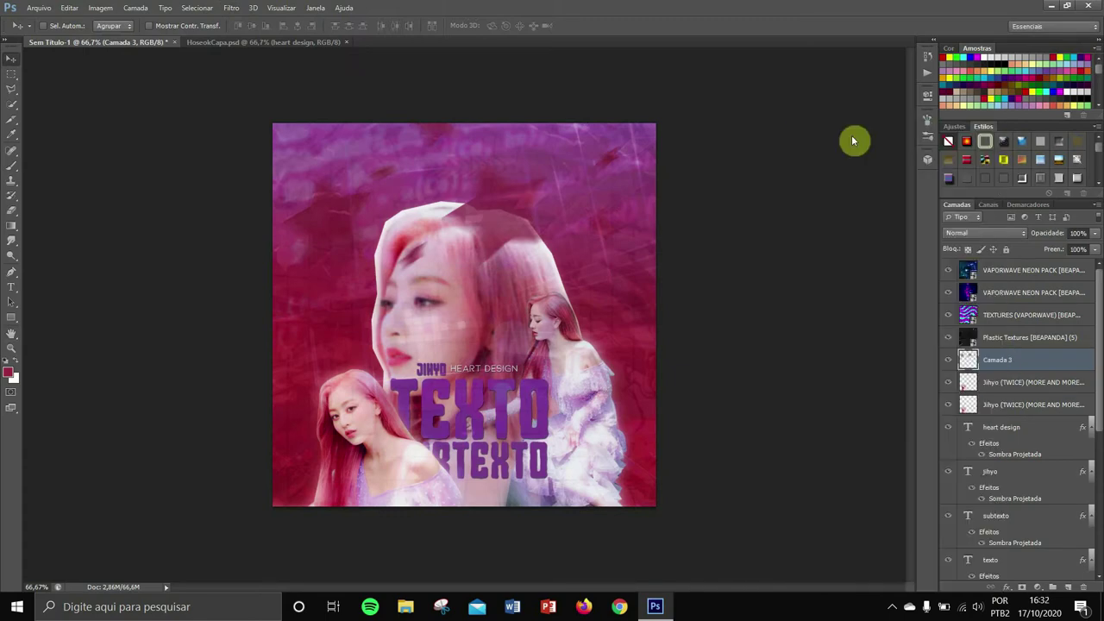
Step: Compare blend modes for the crimson star layer and set it to Divisão
{"action": "key", "text": "alt+c"}
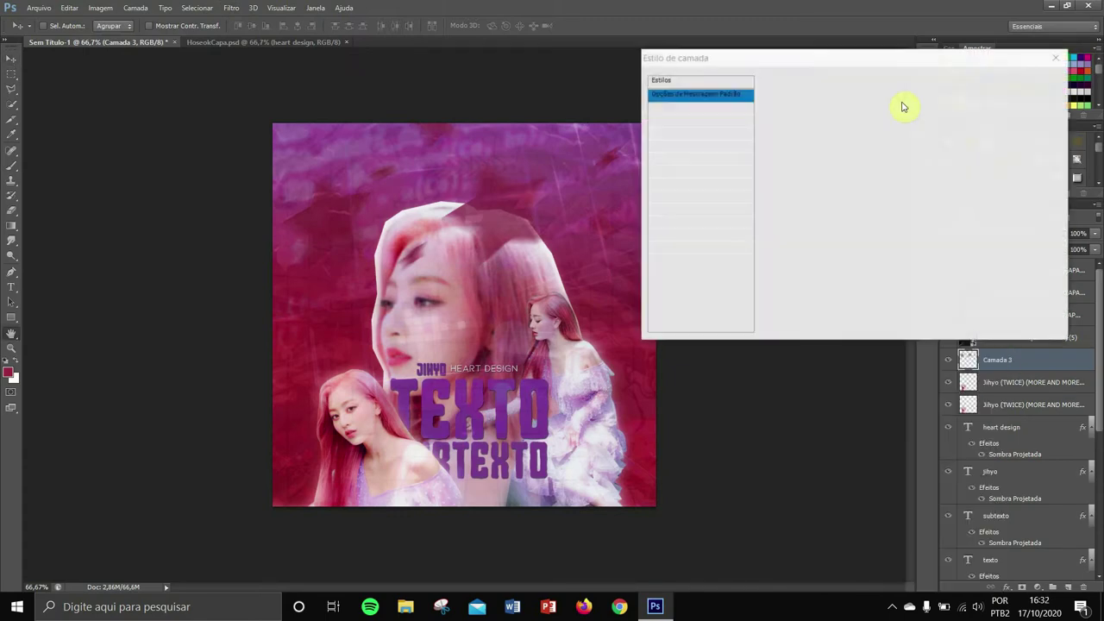
{"action": "left_click", "coordinate": [866, 109]}
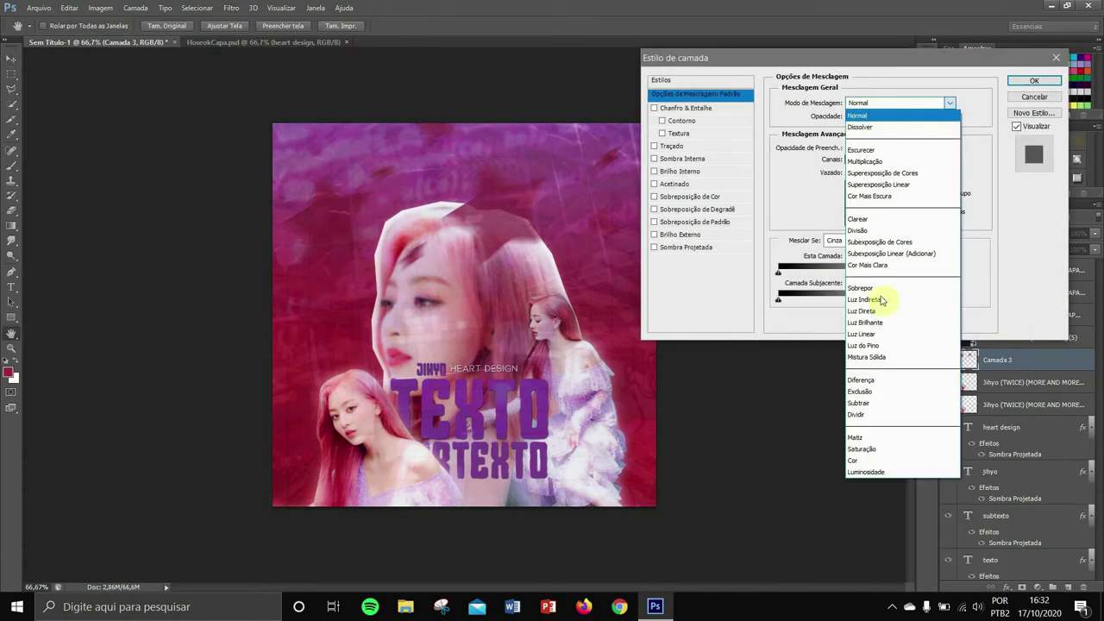
{"action": "left_click", "coordinate": [940, 290]}
{"action": "left_click", "coordinate": [897, 103]}
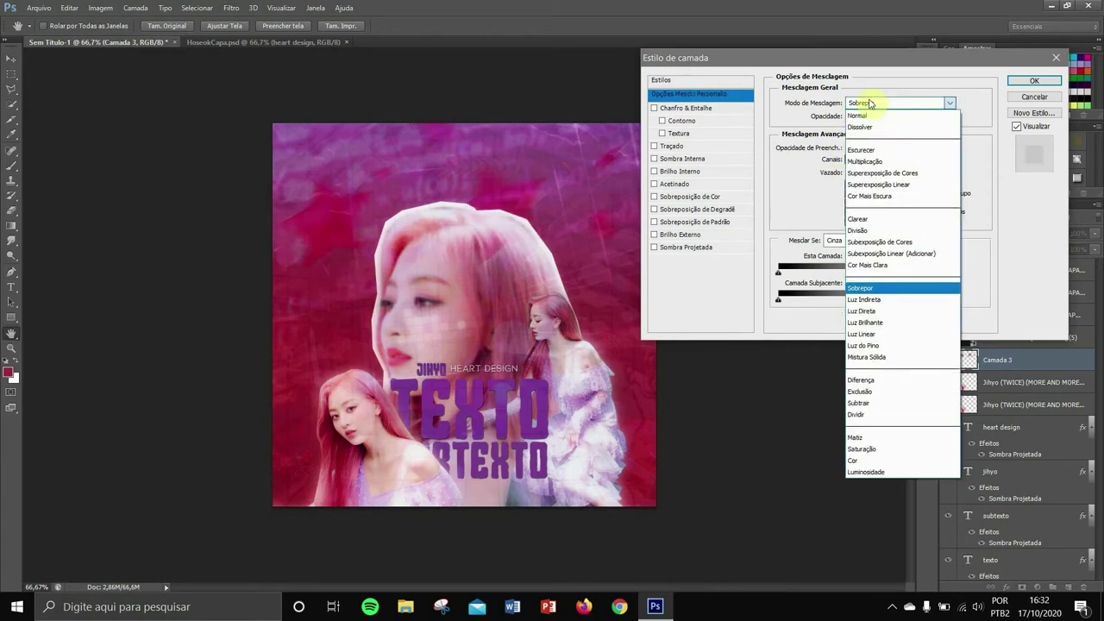
{"action": "left_click", "coordinate": [888, 172]}
{"action": "left_click", "coordinate": [861, 104]}
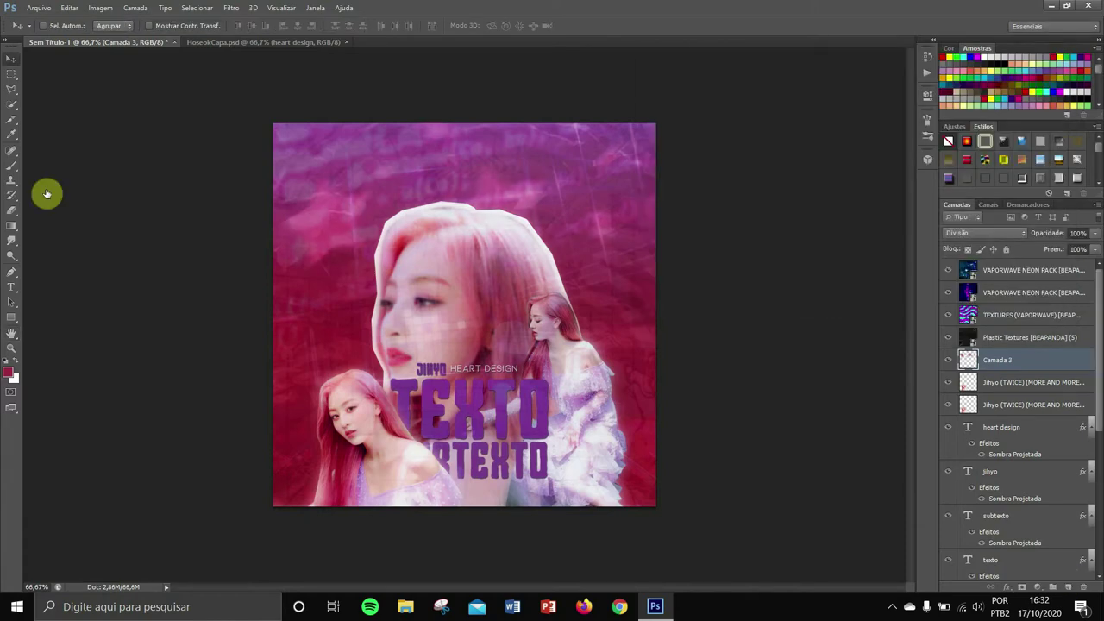
Step: Add a new layer and stamp purple stars over the lower part of the cover with a different scattered-star brush
{"action": "left_click", "coordinate": [1067, 585]}
{"action": "left_click", "coordinate": [12, 165]}
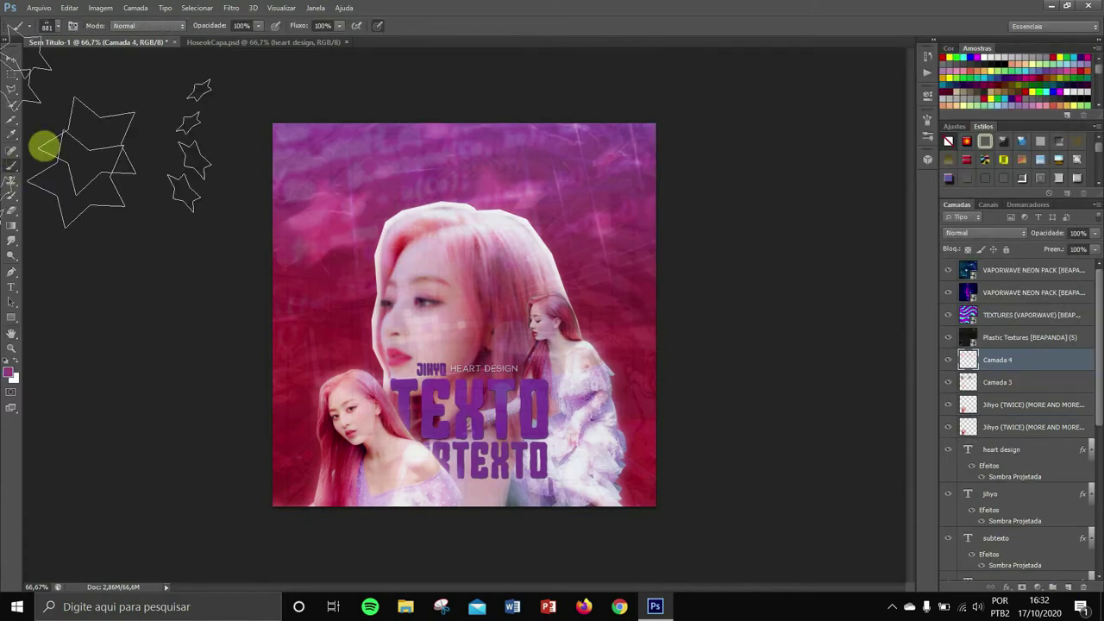
{"action": "left_click", "coordinate": [57, 26]}
{"action": "left_click", "coordinate": [94, 152]}
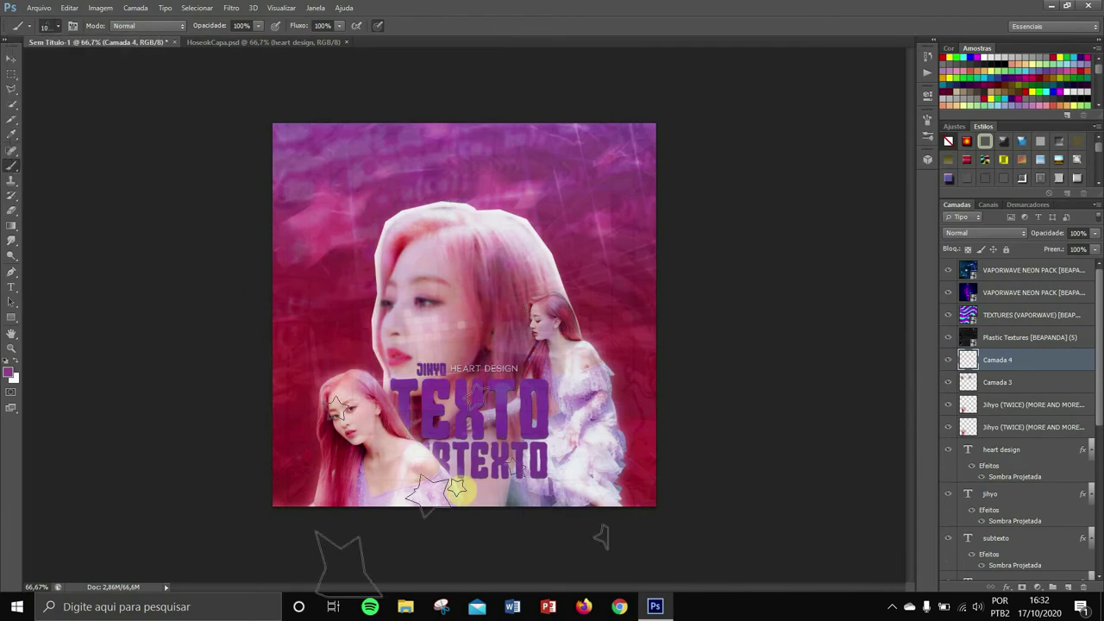
{"action": "left_click", "coordinate": [449, 500]}
Step: Apply a motion blur to the purple star layer with an angle of 31° and a distance of 43 pixels
{"action": "key", "text": "v"}
{"action": "left_click", "coordinate": [231, 7]}
{"action": "mouse_move", "coordinate": [302, 168]}
{"action": "left_click", "coordinate": [494, 271]}
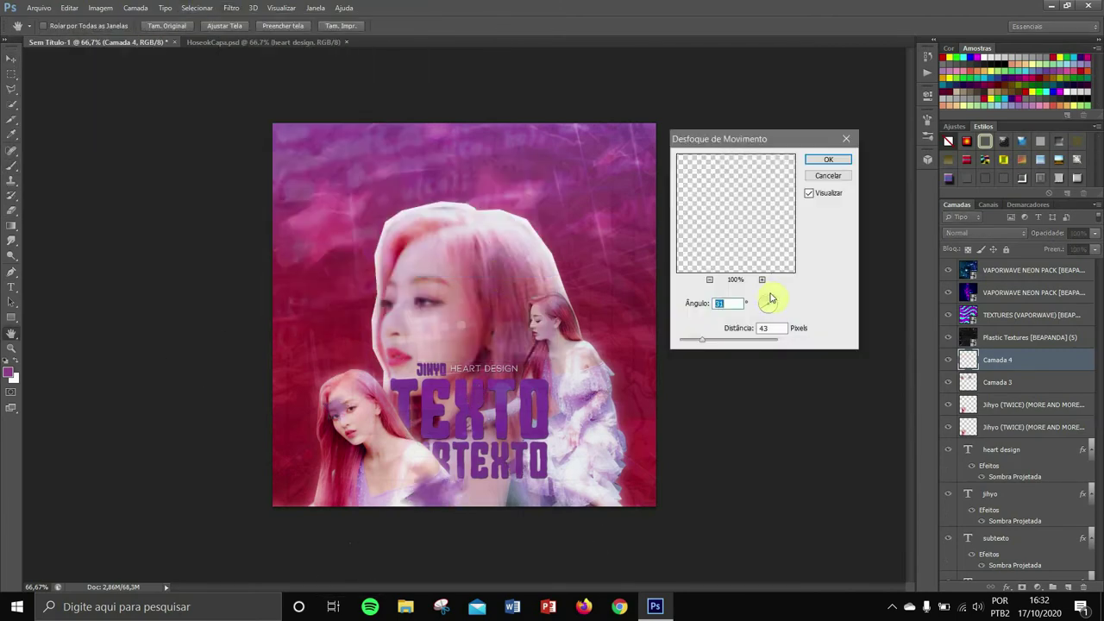
{"action": "left_click", "coordinate": [830, 160]}
Step: Copy the layer style of Camada 3 and paste it onto Camada 4
{"action": "right_click", "coordinate": [1003, 386]}
{"action": "left_click", "coordinate": [864, 319]}
{"action": "right_click", "coordinate": [998, 361]}
{"action": "left_click", "coordinate": [841, 332]}
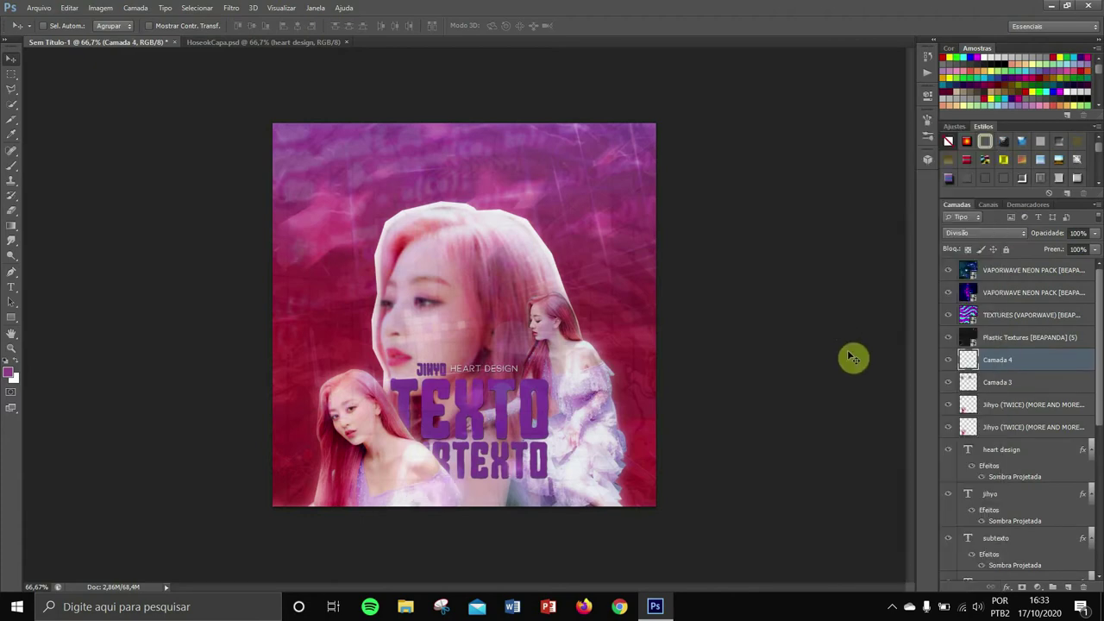
Step: Set the blend mode of the purple star layer Camada 4 to Luz Direta
{"action": "right_click", "coordinate": [998, 365]}
{"action": "left_click", "coordinate": [880, 138]}
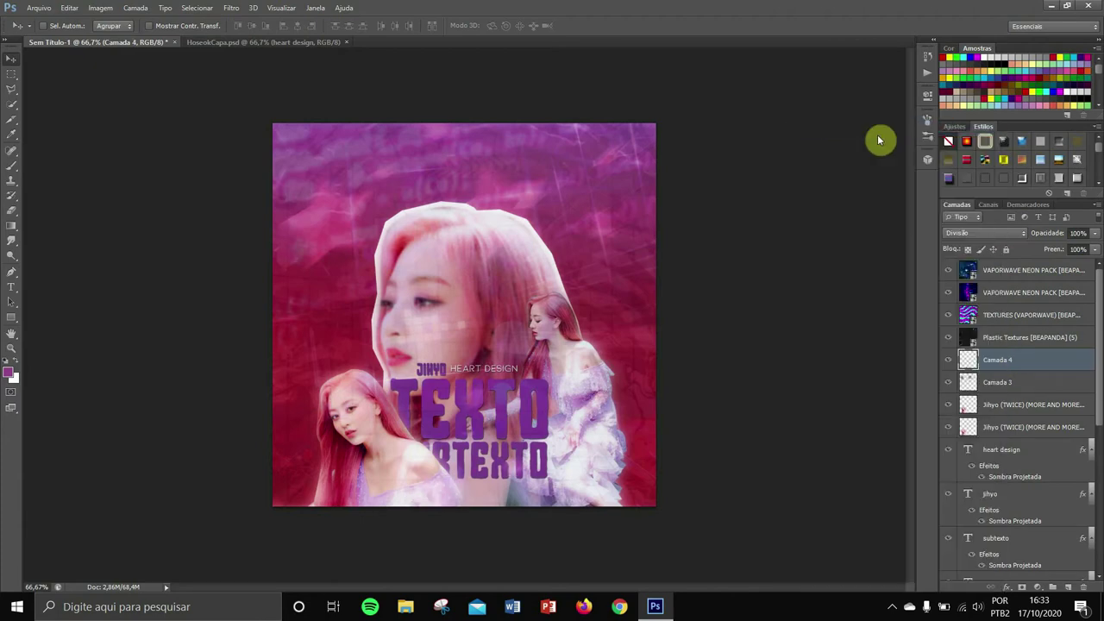
{"action": "left_click", "coordinate": [902, 103]}
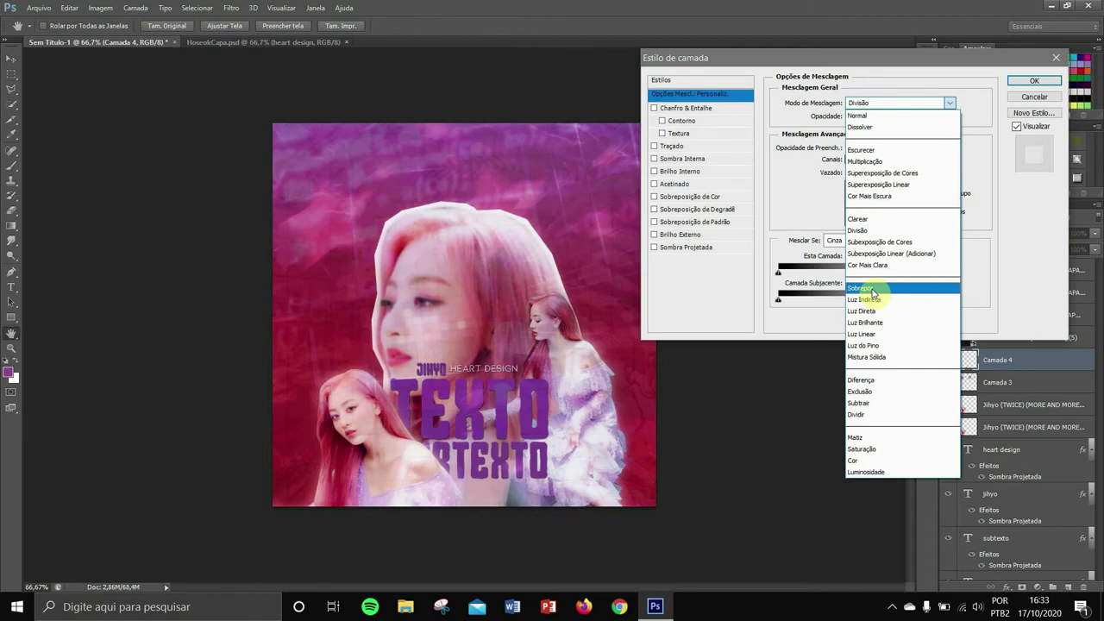
{"action": "left_click", "coordinate": [861, 311]}
{"action": "key", "text": "Return"}
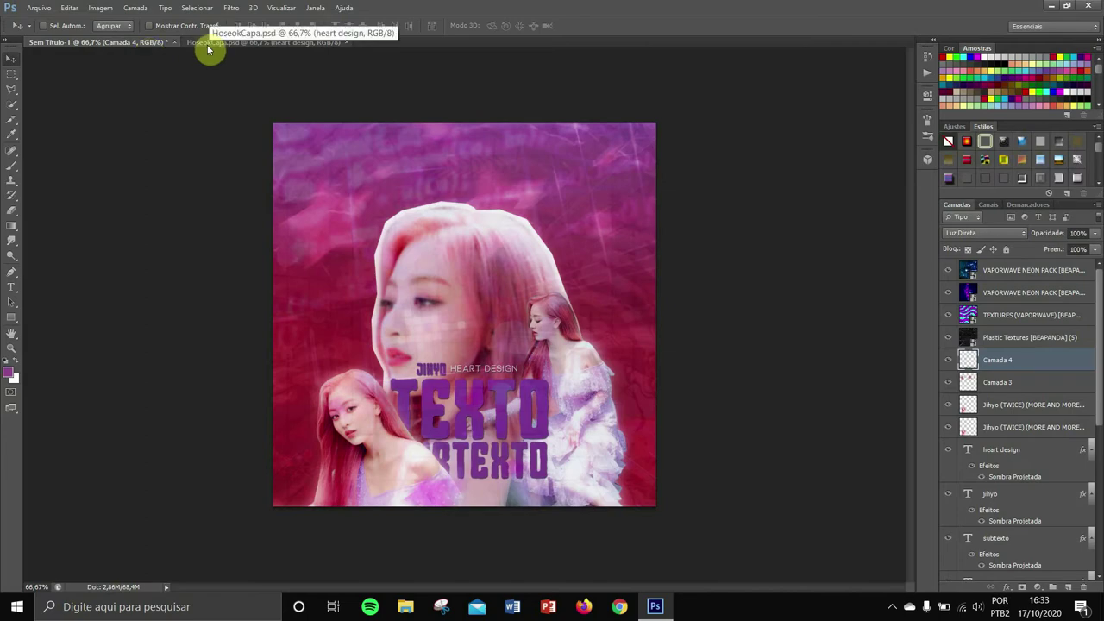
{"action": "scroll", "coordinate": [998, 419], "scroll_direction": "down", "scroll_amount": 10}
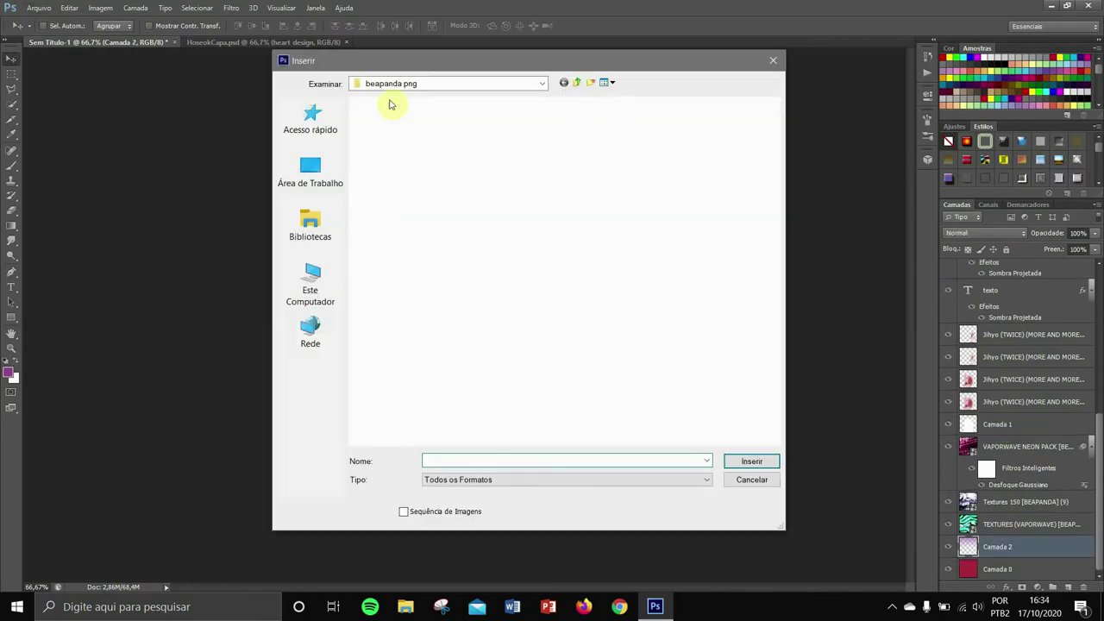
{"action": "scroll", "coordinate": [532, 293], "scroll_direction": "down", "scroll_amount": 12}
{"action": "scroll", "coordinate": [561, 296], "scroll_direction": "down", "scroll_amount": 10}
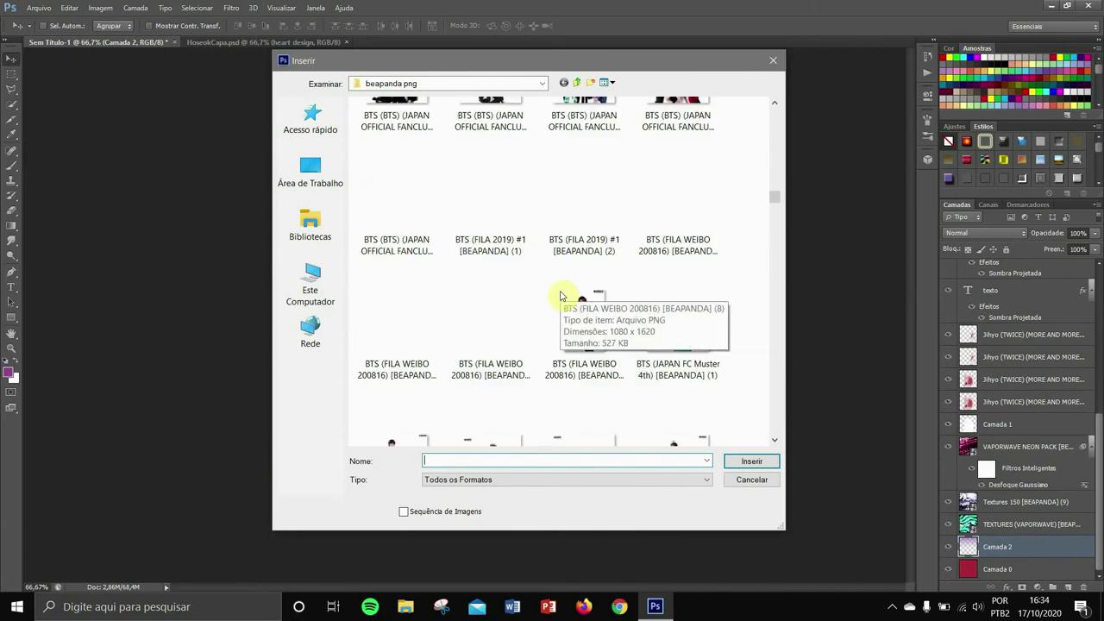
{"action": "scroll", "coordinate": [561, 296], "scroll_direction": "down", "scroll_amount": 5}
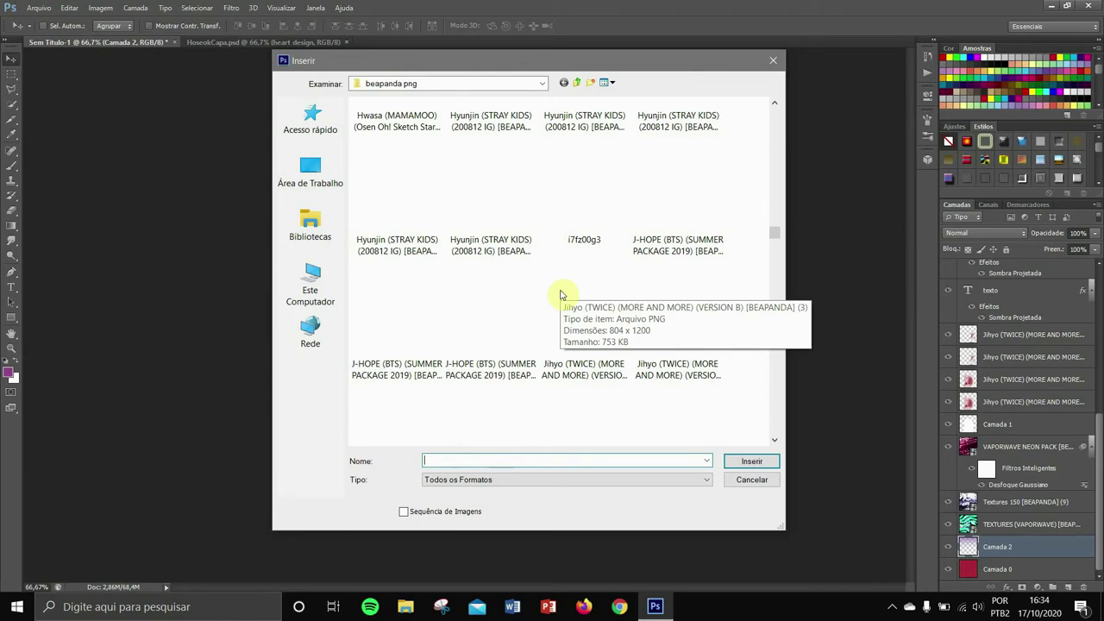
{"action": "scroll", "coordinate": [561, 295], "scroll_direction": "up", "scroll_amount": 4}
{"action": "scroll", "coordinate": [561, 295], "scroll_direction": "down", "scroll_amount": 4}
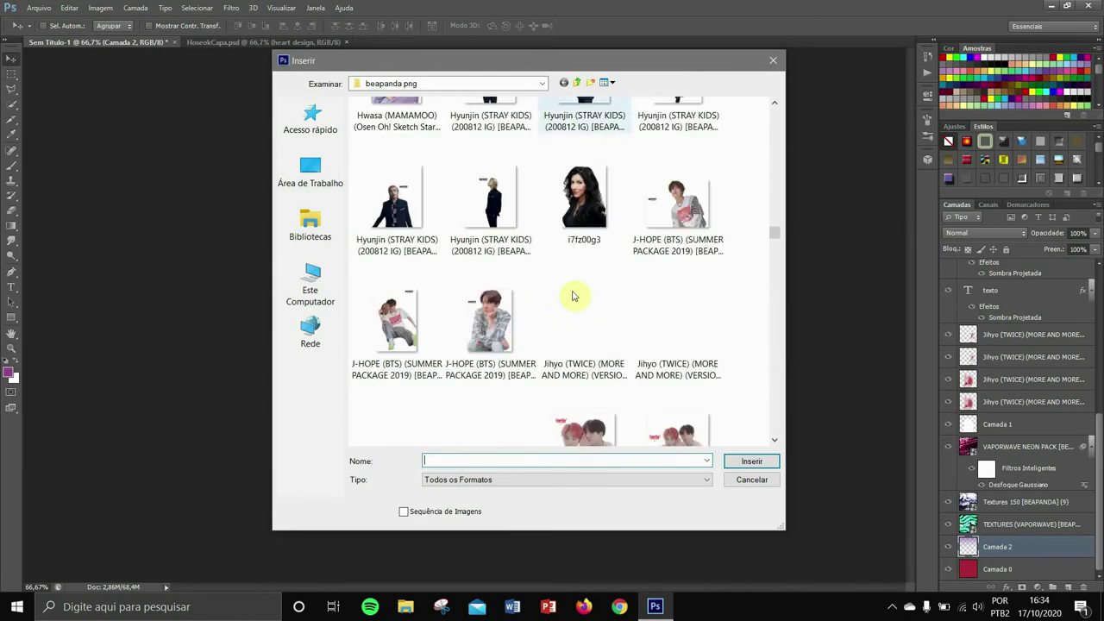
{"action": "scroll", "coordinate": [572, 296], "scroll_direction": "down", "scroll_amount": 2}
{"action": "double_click", "coordinate": [481, 277]}
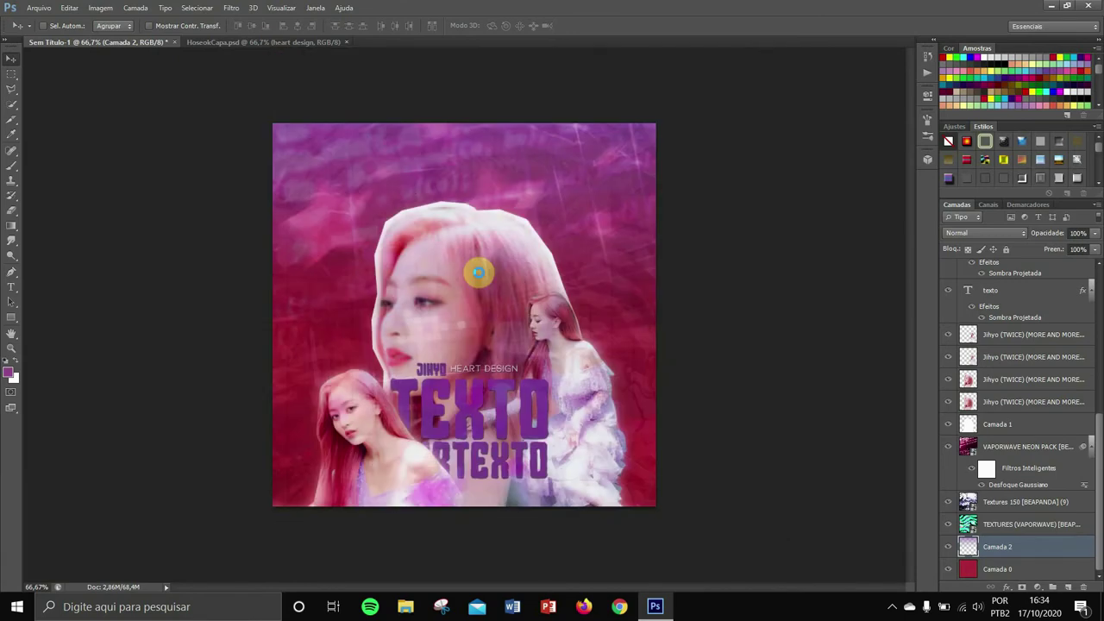
{"action": "left_click_drag", "start_coordinate": [471, 267], "coordinate": [459, 343]}
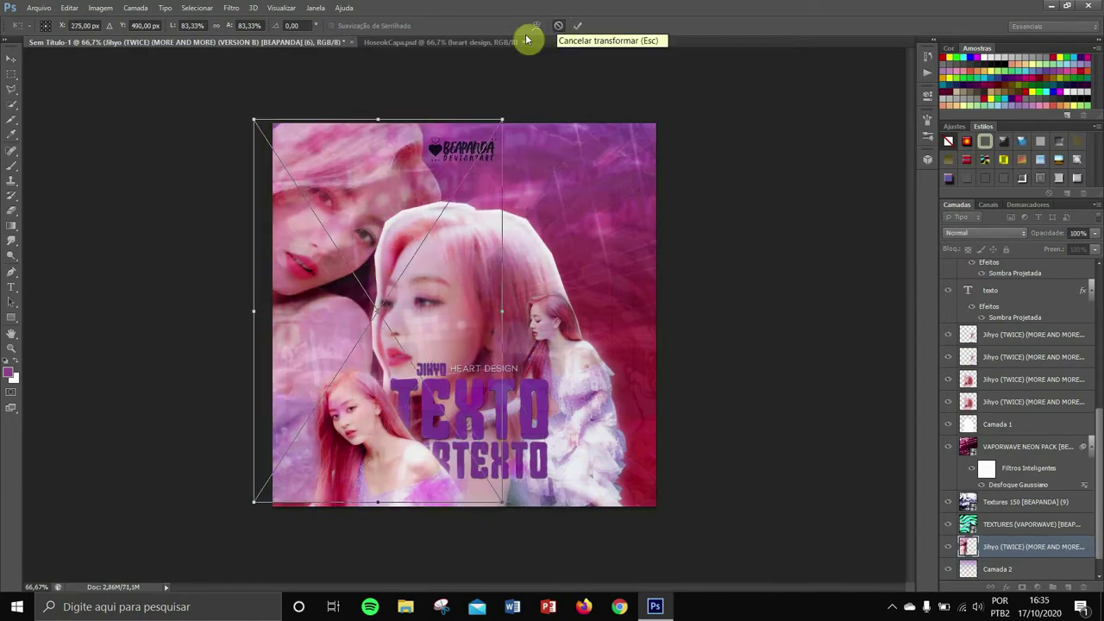
{"action": "key", "text": "Escape"}
Step: Place the Jihyo VERSION B (3) photo above Camada 2, fit it at the cover's upper right behind the portrait, and erase its watermark
{"action": "left_click", "coordinate": [38, 8]}
{"action": "left_click", "coordinate": [60, 248]}
{"action": "scroll", "coordinate": [560, 331], "scroll_direction": "down", "scroll_amount": 15}
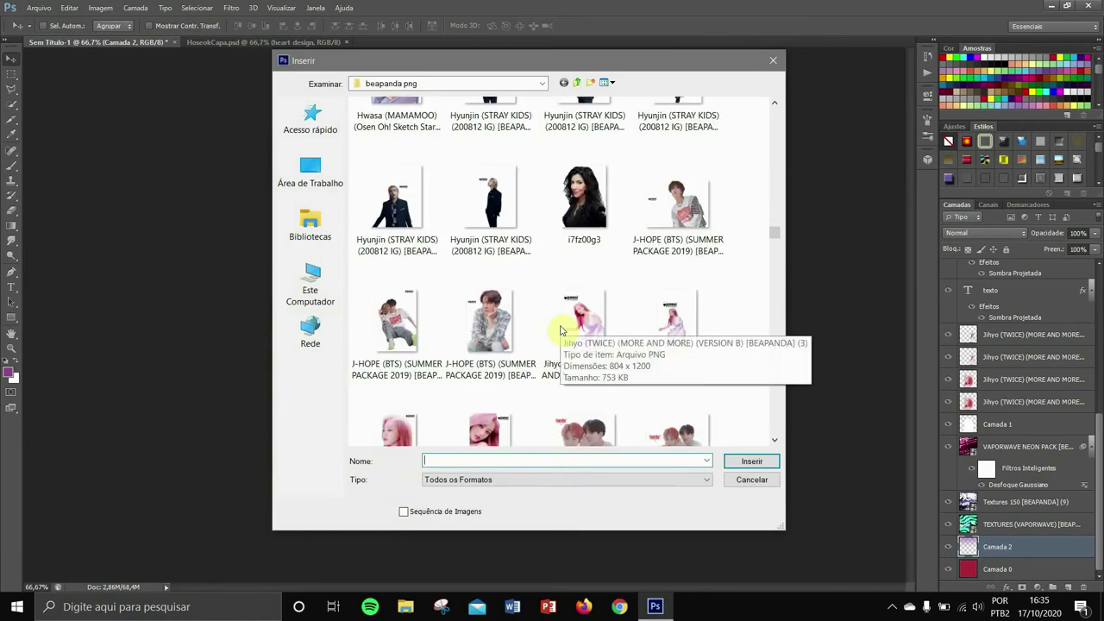
{"action": "double_click", "coordinate": [581, 333]}
{"action": "left_click_drag", "start_coordinate": [537, 331], "coordinate": [604, 276]}
{"action": "left_click_drag", "start_coordinate": [697, 327], "coordinate": [633, 440]}
{"action": "left_click_drag", "start_coordinate": [620, 318], "coordinate": [611, 322]}
{"action": "left_click", "coordinate": [576, 26]}
{"action": "left_click", "coordinate": [12, 209]}
Step: Place the Jihyo VERSION B (4) photo and move it to the left side of the cover
{"action": "left_click", "coordinate": [38, 8]}
{"action": "left_click", "coordinate": [78, 257]}
{"action": "scroll", "coordinate": [475, 308], "scroll_direction": "down", "scroll_amount": 5}
{"action": "scroll", "coordinate": [610, 309], "scroll_direction": "down", "scroll_amount": 10}
{"action": "double_click", "coordinate": [611, 185]}
{"action": "left_click_drag", "start_coordinate": [516, 339], "coordinate": [459, 352]}
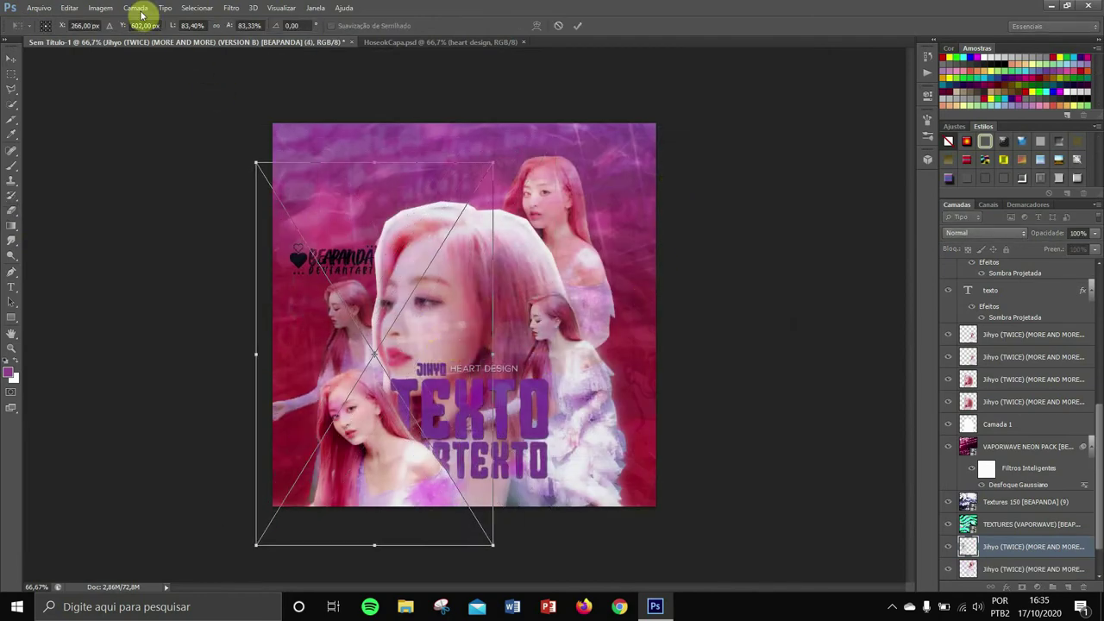
Step: Flip the placed photo horizontally and position it behind the lower-left figure
{"action": "left_click", "coordinate": [69, 8]}
{"action": "mouse_move", "coordinate": [118, 279]}
{"action": "left_click", "coordinate": [345, 448]}
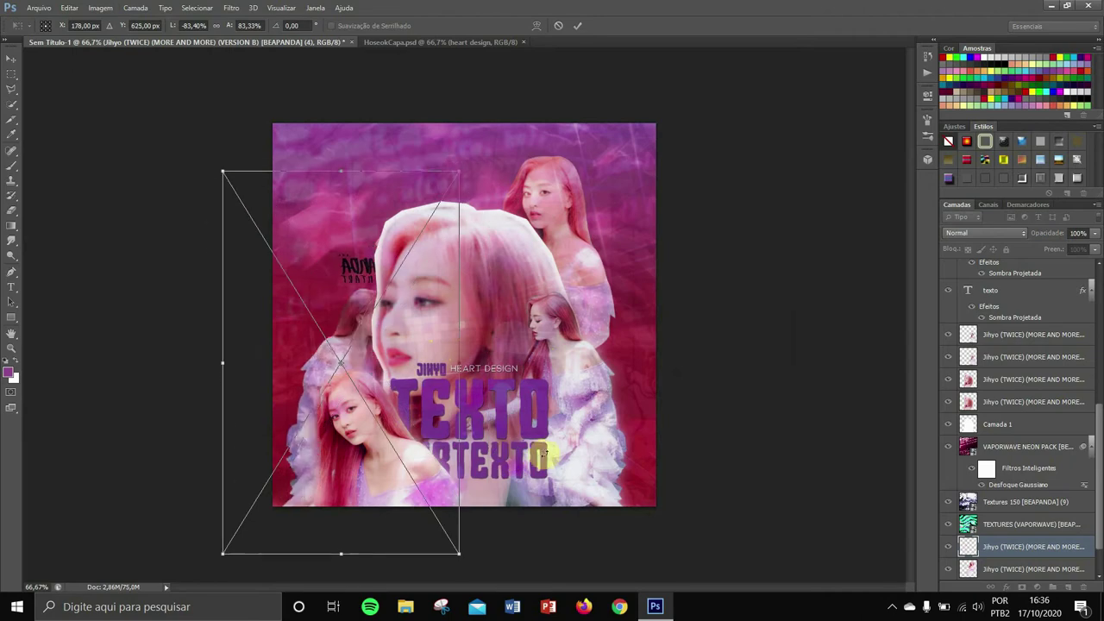
{"action": "left_click_drag", "start_coordinate": [543, 454], "coordinate": [472, 376]}
{"action": "mouse_move", "coordinate": [382, 394]}
{"action": "left_mouse_down"}
{"action": "mouse_move", "coordinate": [376, 402]}
{"action": "mouse_move", "coordinate": [382, 394]}
{"action": "left_mouse_up"}
{"action": "left_click", "coordinate": [577, 26]}
Step: Rasterize the flipped photo and erase its watermark
{"action": "left_click", "coordinate": [345, 267]}
{"action": "left_click", "coordinate": [524, 233]}
{"action": "left_click_drag", "start_coordinate": [359, 269], "coordinate": [314, 285]}
Step: Copy the layer style of the J-HOPE (FILA FALL COLLECTION 2020) (1) background photo layer in HoseokCapa.psd
{"action": "left_click", "coordinate": [440, 41]}
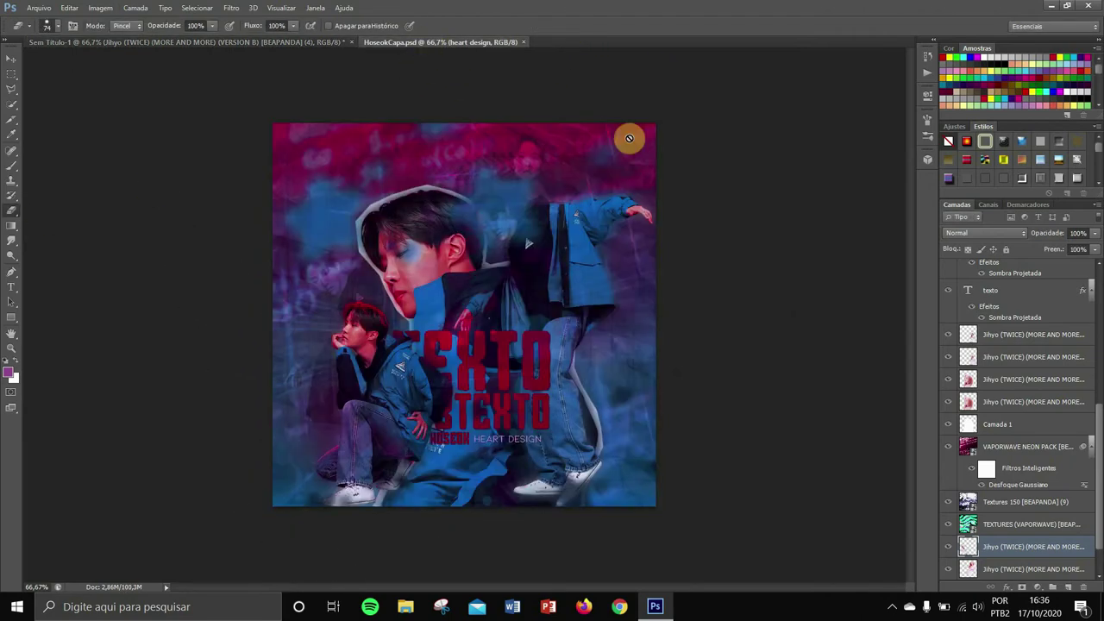
{"action": "scroll", "coordinate": [1039, 384], "scroll_direction": "down", "scroll_amount": 5}
{"action": "right_click", "coordinate": [993, 463]}
{"action": "left_click", "coordinate": [779, 353]}
Step: Paste the copied layer style onto the two new Jihyo background photos in the Jihyo cover
{"action": "left_click", "coordinate": [117, 43]}
{"action": "right_click", "coordinate": [1004, 505]}
{"action": "left_click", "coordinate": [932, 244]}
{"action": "left_click", "coordinate": [11, 60]}
{"action": "scroll", "coordinate": [993, 525], "scroll_direction": "down", "scroll_amount": 1}
{"action": "left_click", "coordinate": [992, 525]}
{"action": "right_click", "coordinate": [992, 524]}
{"action": "left_click", "coordinate": [927, 264]}
Step: Adjust the opacity of the uppermost texture layers, setting VAPORWAVE NEON PACK (34) to about 23% and (91) to about 16%
{"action": "scroll", "coordinate": [1004, 406], "scroll_direction": "up", "scroll_amount": 6}
{"action": "left_click", "coordinate": [1002, 322]}
{"action": "left_click", "coordinate": [1093, 233]}
{"action": "left_click_drag", "start_coordinate": [1049, 251], "coordinate": [1045, 270]}
{"action": "left_click", "coordinate": [1043, 270]}
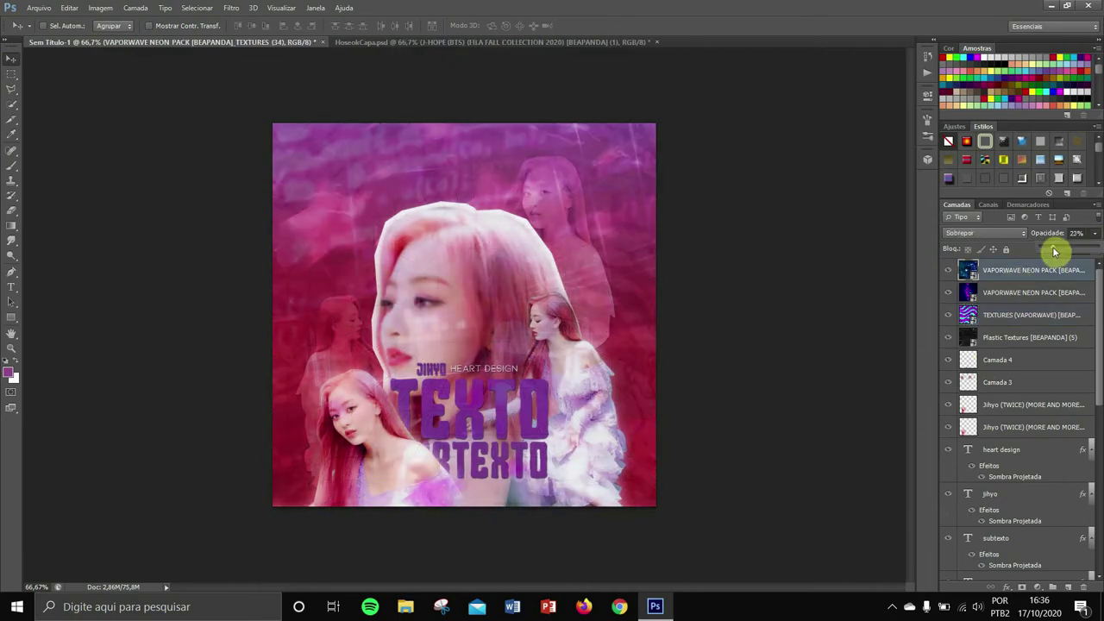
{"action": "left_click", "coordinate": [1012, 293]}
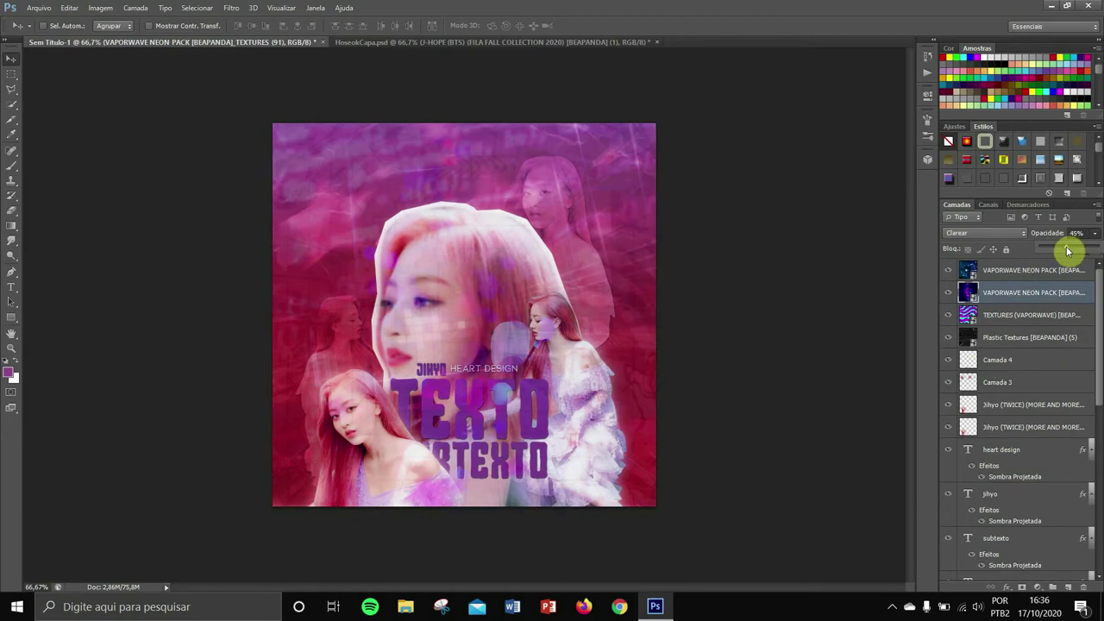
{"action": "left_click_drag", "start_coordinate": [1099, 249], "coordinate": [1058, 251]}
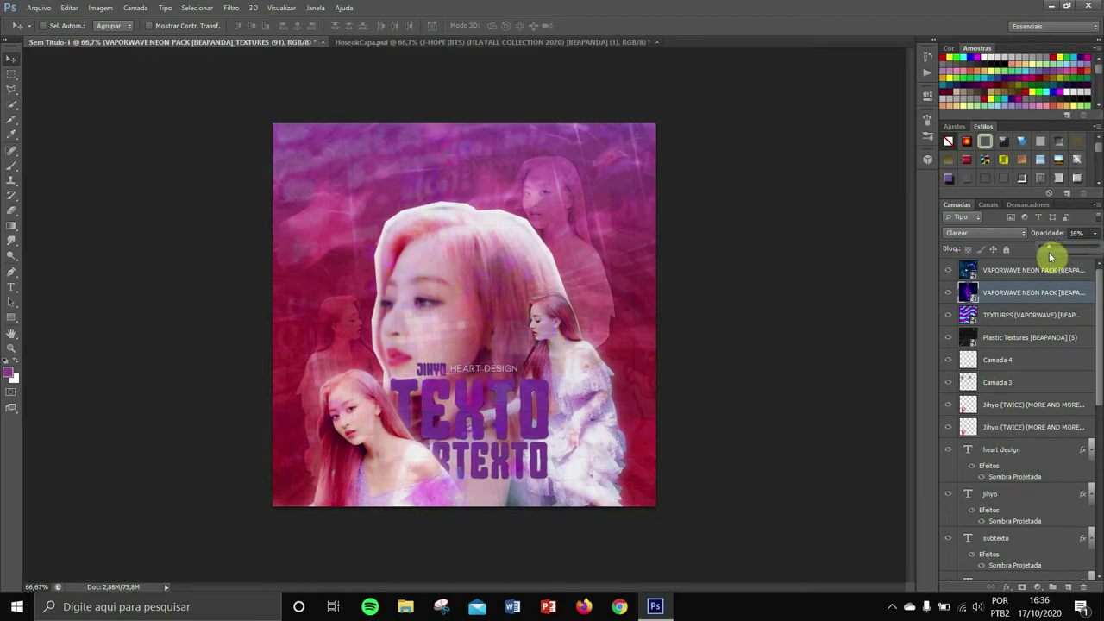
Step: Adjust the opacity of the Textures 150 (9) layer and set the blurred VAPORWAVE NEON PACK (12) background texture to about 11%
{"action": "scroll", "coordinate": [1002, 463], "scroll_direction": "down", "scroll_amount": 5}
{"action": "left_click", "coordinate": [1004, 437]}
{"action": "left_click_drag", "start_coordinate": [1047, 247], "coordinate": [1047, 248]}
{"action": "left_click", "coordinate": [1026, 379]}
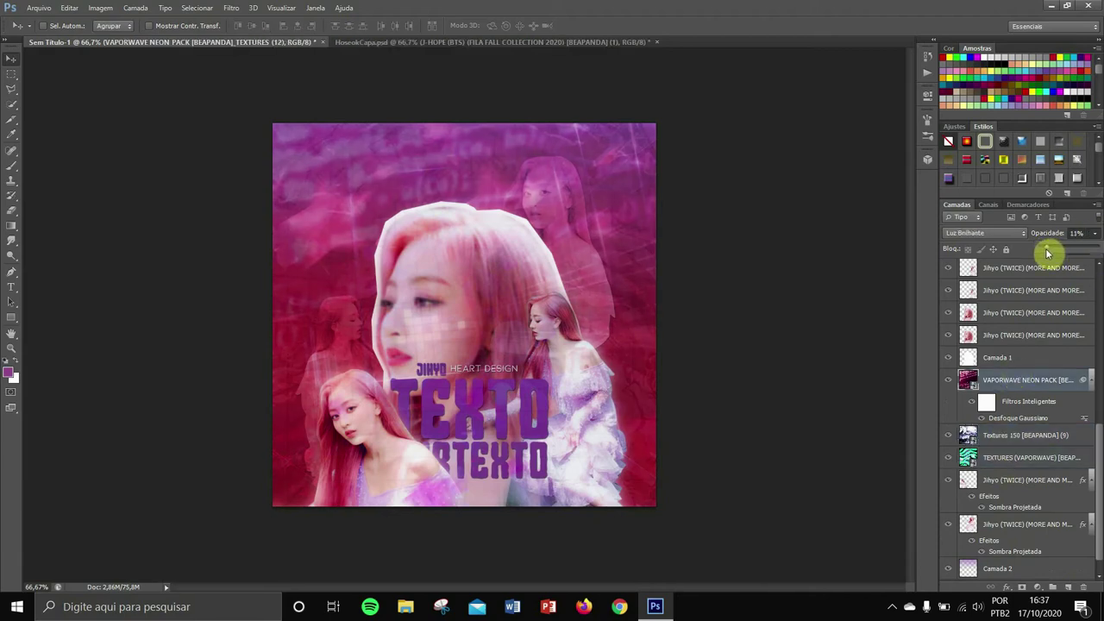
Step: Set the TEXTURES (VAPORWAVE) (10) layer's opacity to about 9% and both shadowed Jihyo background photos to about 40%
{"action": "scroll", "coordinate": [1018, 466], "scroll_direction": "down", "scroll_amount": 1}
{"action": "left_click", "coordinate": [996, 437]}
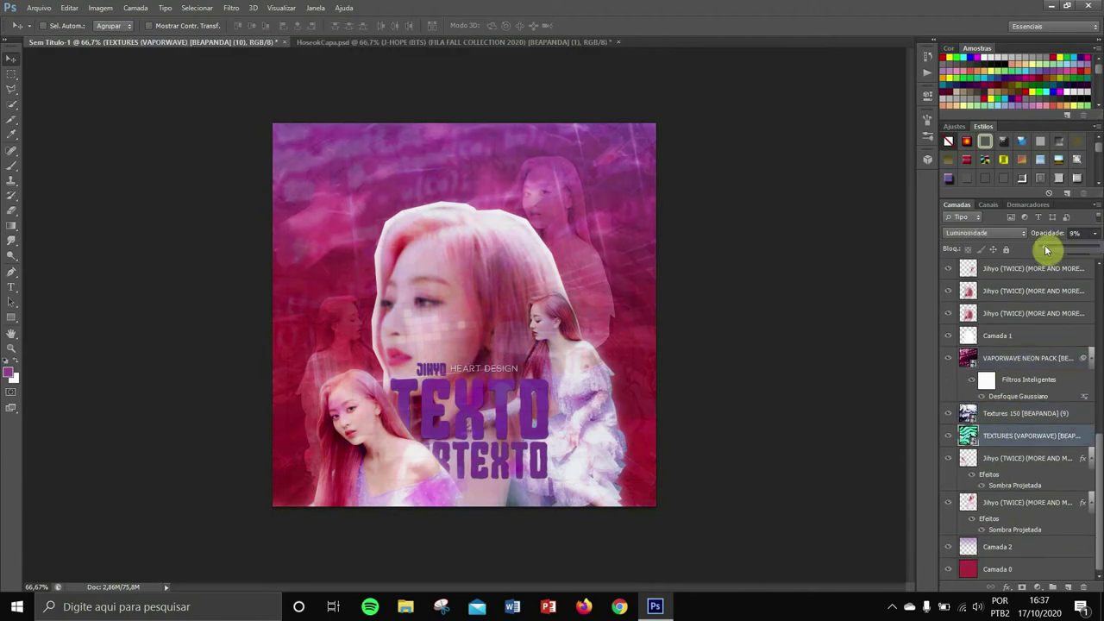
{"action": "left_click", "coordinate": [987, 504]}
{"action": "left_click_drag", "start_coordinate": [1054, 247], "coordinate": [1059, 250]}
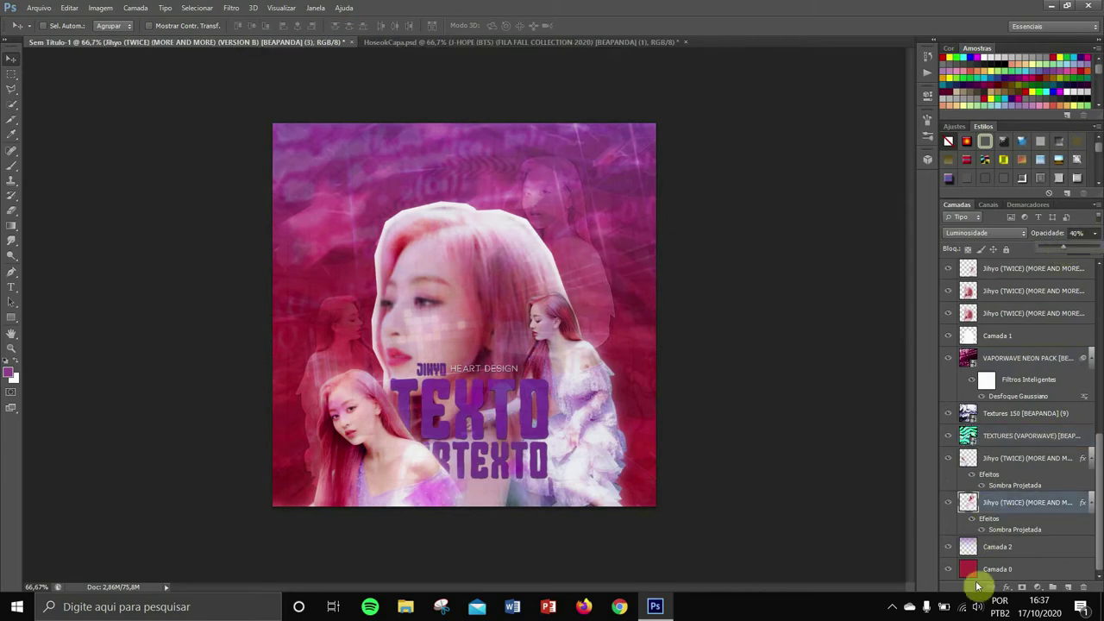
{"action": "left_click", "coordinate": [1022, 458]}
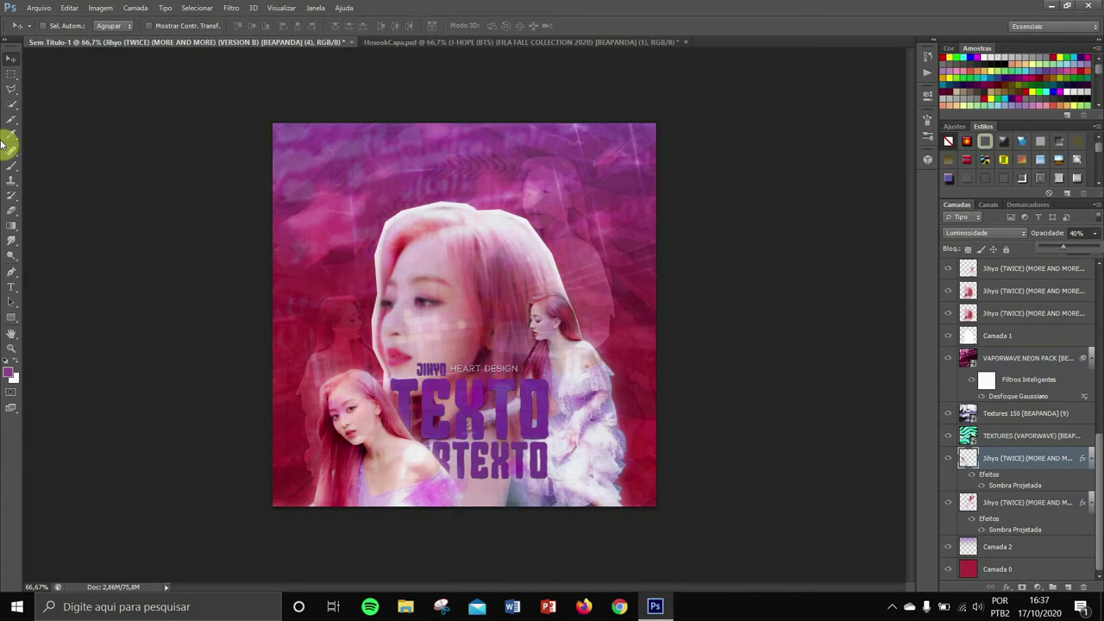
Step: Open the psd__36_bite coloring file from Downloads, copy its PSD #36 BITE group above all cover layers, and close the file
{"action": "scroll", "coordinate": [1003, 468], "scroll_direction": "up", "scroll_amount": 5}
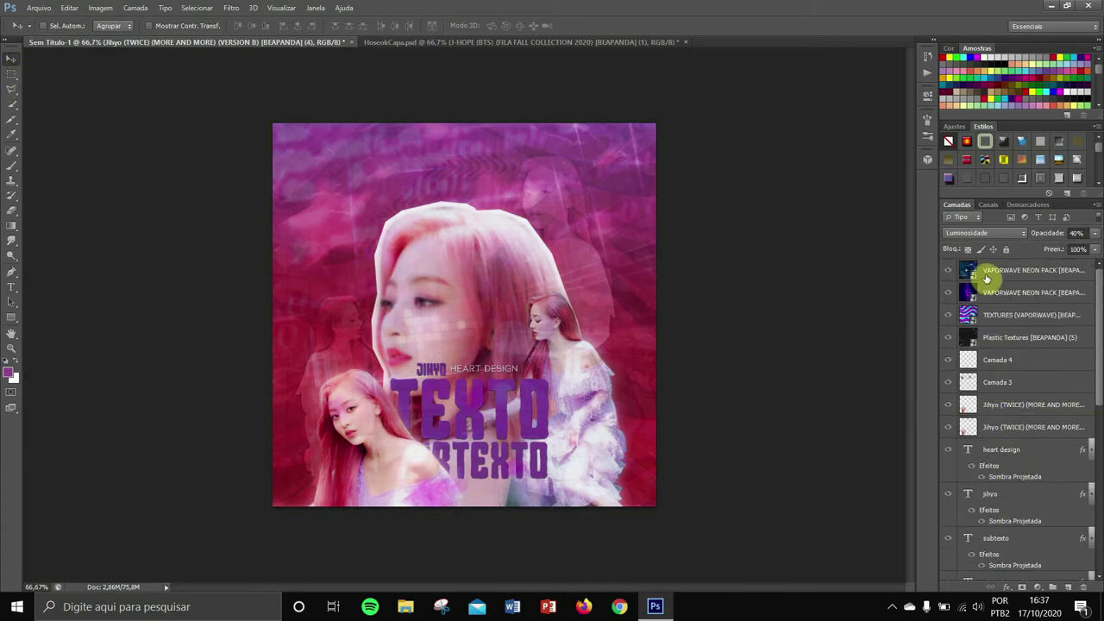
{"action": "left_click", "coordinate": [986, 276]}
{"action": "left_click", "coordinate": [39, 8]}
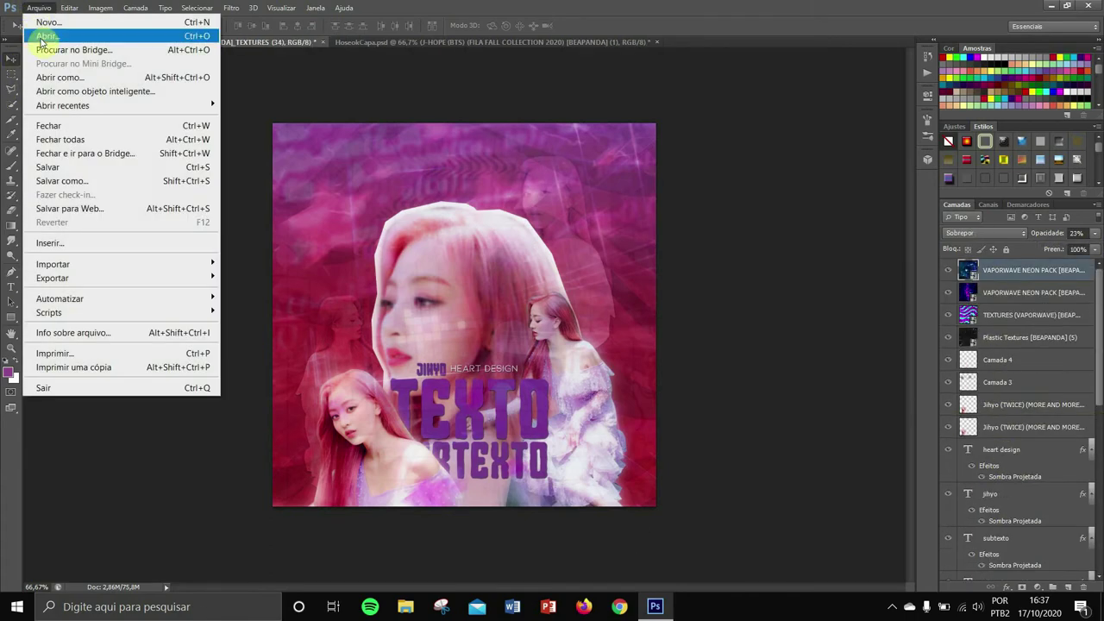
{"action": "left_click", "coordinate": [43, 37]}
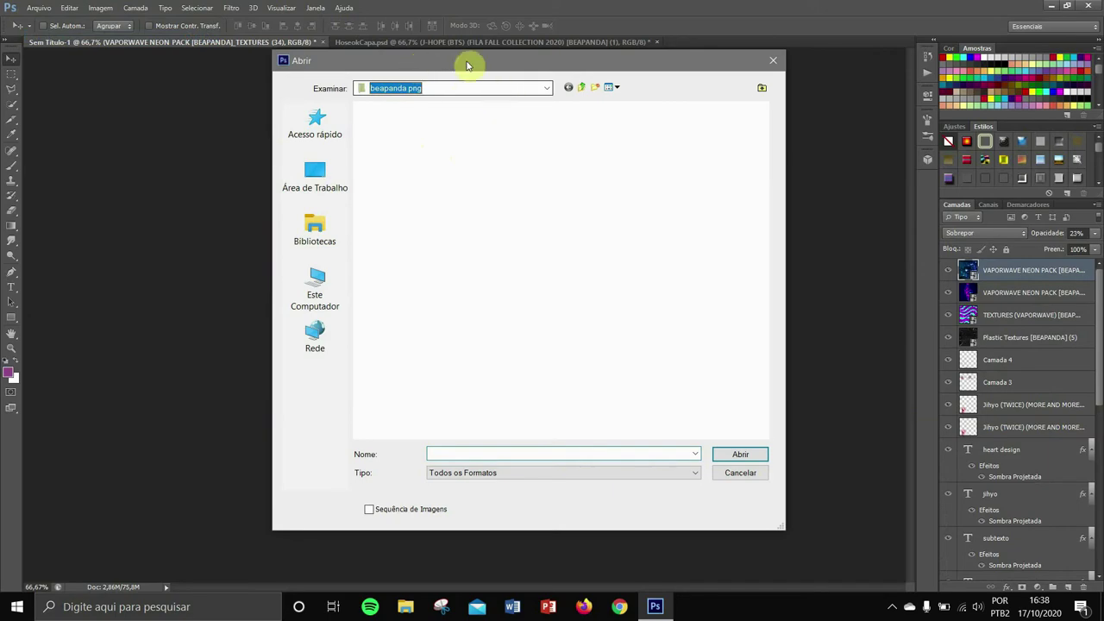
{"action": "left_click", "coordinate": [431, 88]}
{"action": "left_click", "coordinate": [401, 192]}
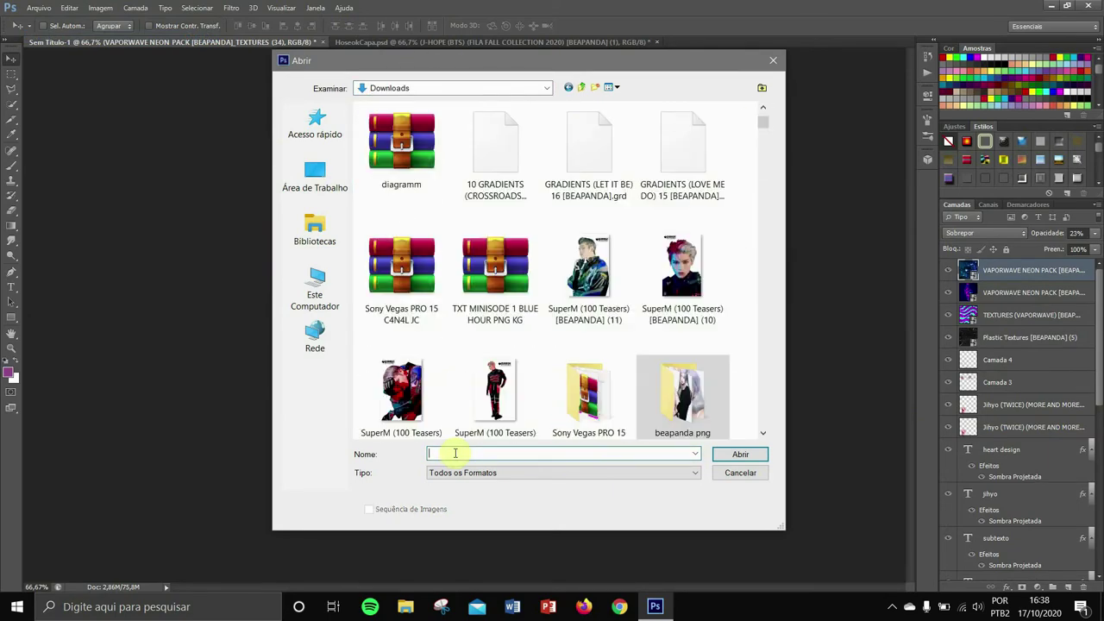
{"action": "type", "text": "psd"}
{"action": "scroll", "coordinate": [509, 345], "scroll_direction": "down", "scroll_amount": 4}
{"action": "left_click", "coordinate": [498, 317]}
{"action": "left_click", "coordinate": [743, 457]}
{"action": "key", "text": "Return"}
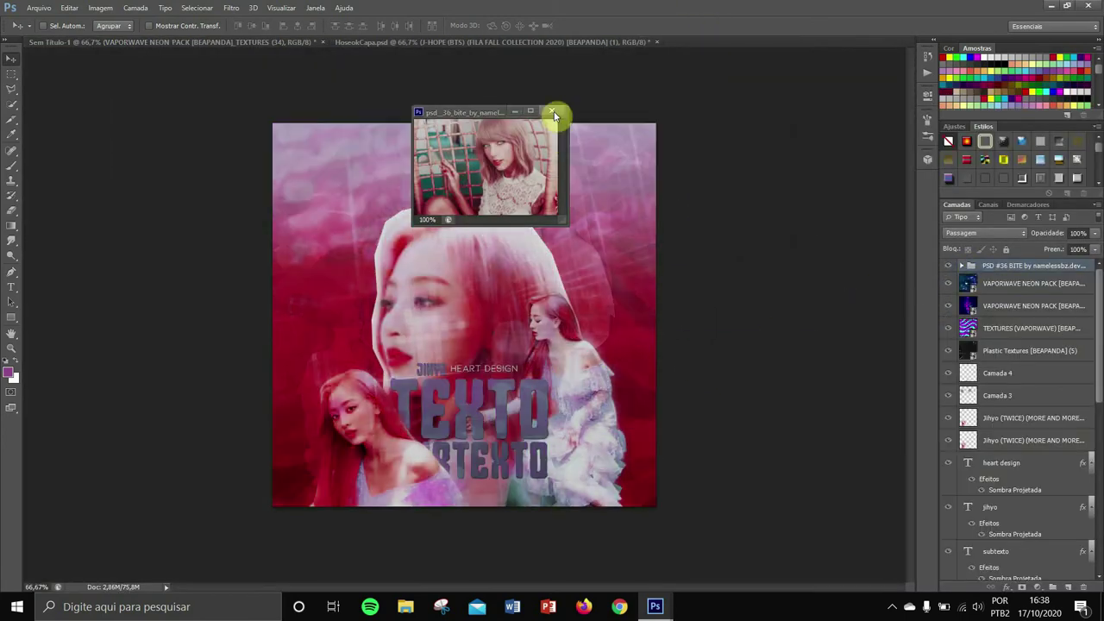
{"action": "left_click", "coordinate": [555, 114]}
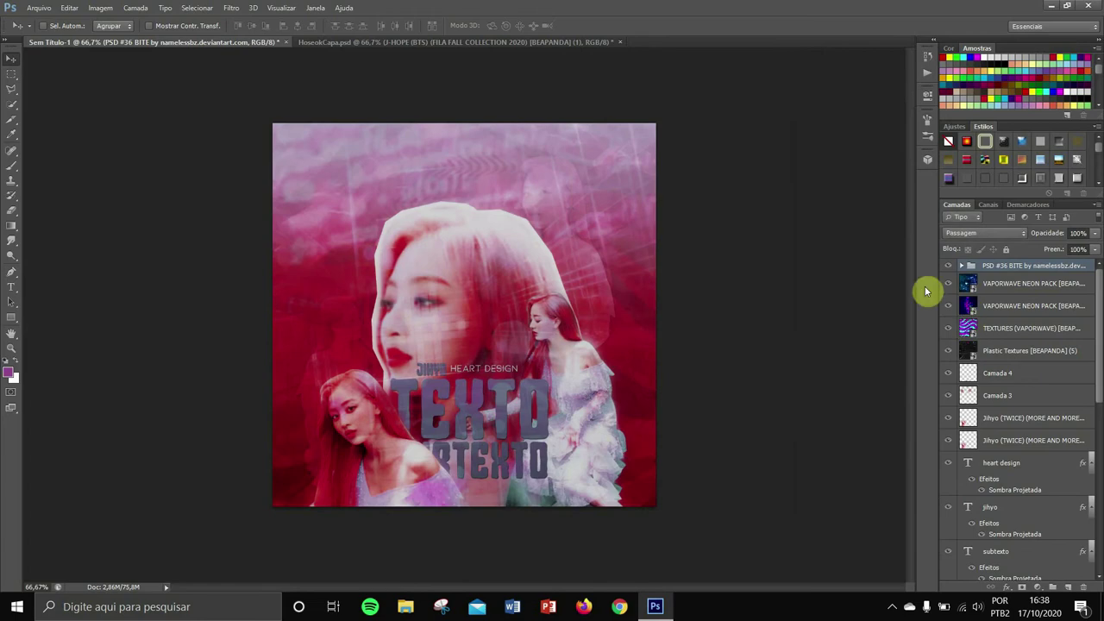
Step: Compare the PSD #36 BITE adjustment layers by toggling their visibility one by one, hiding Selective Color 2 copy
{"action": "left_click", "coordinate": [962, 264]}
{"action": "left_click", "coordinate": [948, 464]}
{"action": "left_click", "coordinate": [949, 464]}
{"action": "left_click", "coordinate": [948, 441]}
{"action": "left_click", "coordinate": [949, 441]}
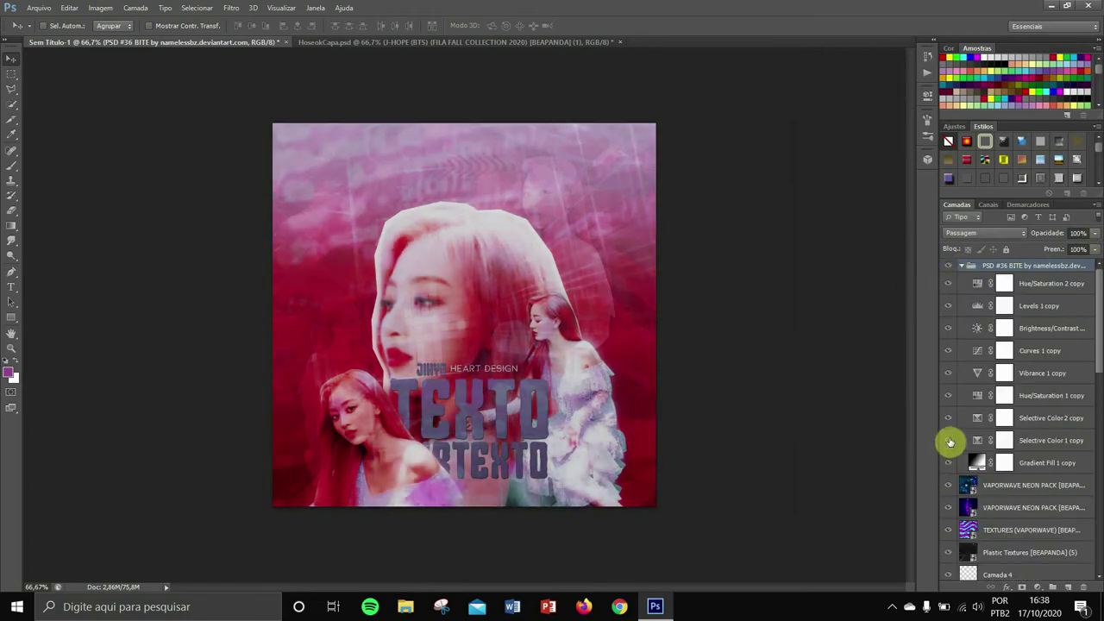
{"action": "left_click", "coordinate": [949, 419]}
{"action": "left_click", "coordinate": [949, 395]}
{"action": "left_click", "coordinate": [949, 395]}
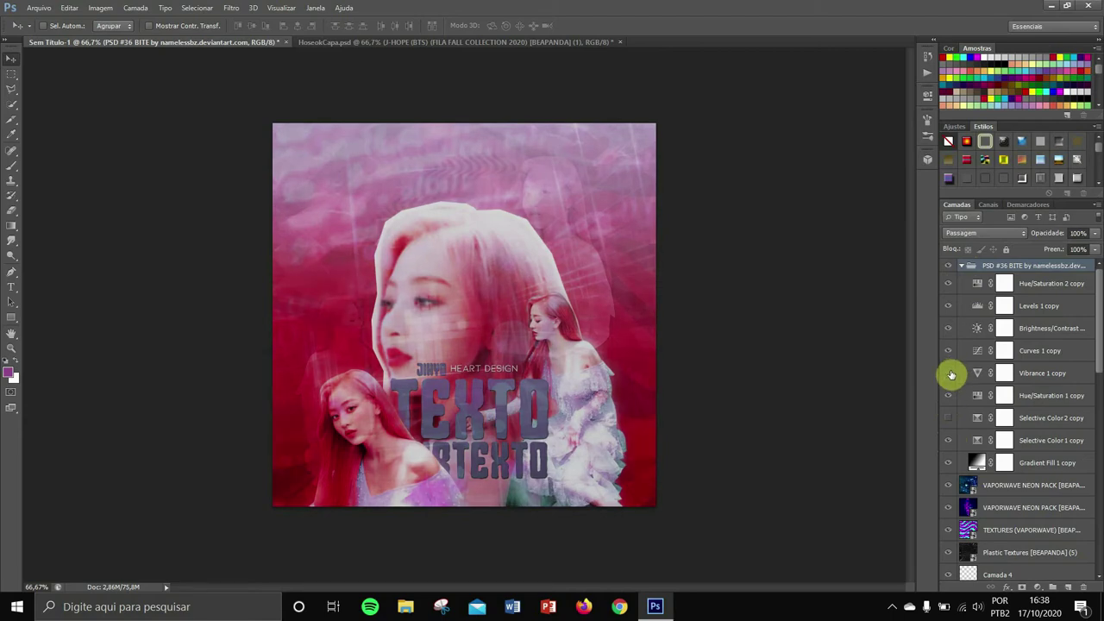
{"action": "left_click", "coordinate": [949, 350]}
{"action": "left_click", "coordinate": [949, 350]}
{"action": "left_click", "coordinate": [946, 329]}
{"action": "left_click", "coordinate": [948, 305]}
{"action": "left_click", "coordinate": [948, 285]}
{"action": "left_click", "coordinate": [950, 284]}
Step: Collapse the PSD #36 BITE group and reduce its opacity to about 45%
{"action": "left_click", "coordinate": [961, 265]}
{"action": "left_click", "coordinate": [1094, 233]}
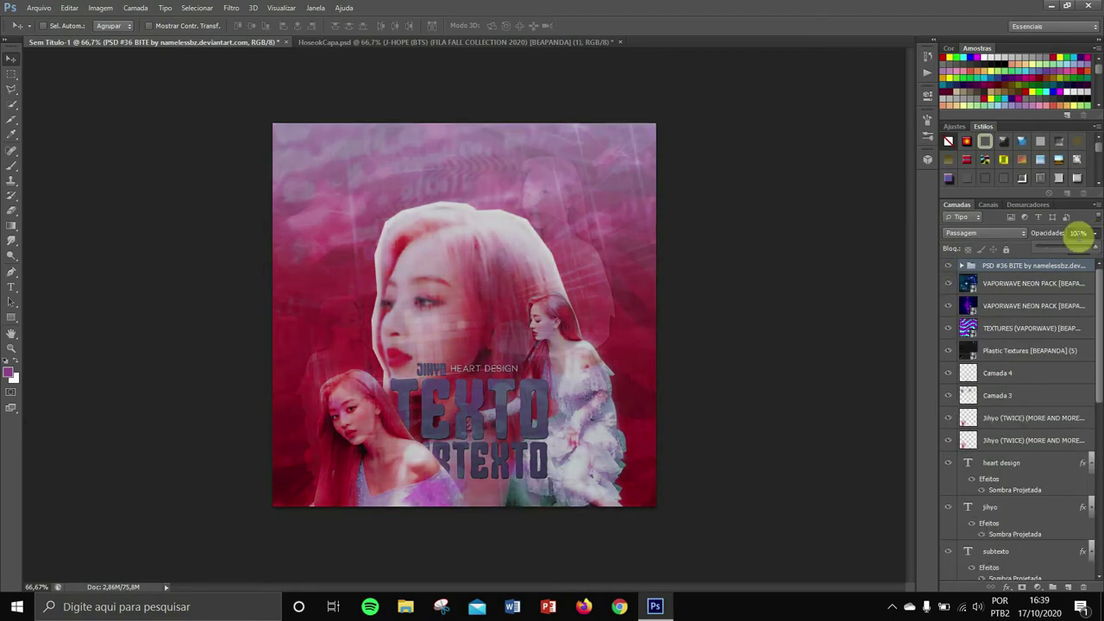
{"action": "left_click_drag", "start_coordinate": [1092, 247], "coordinate": [1064, 252]}
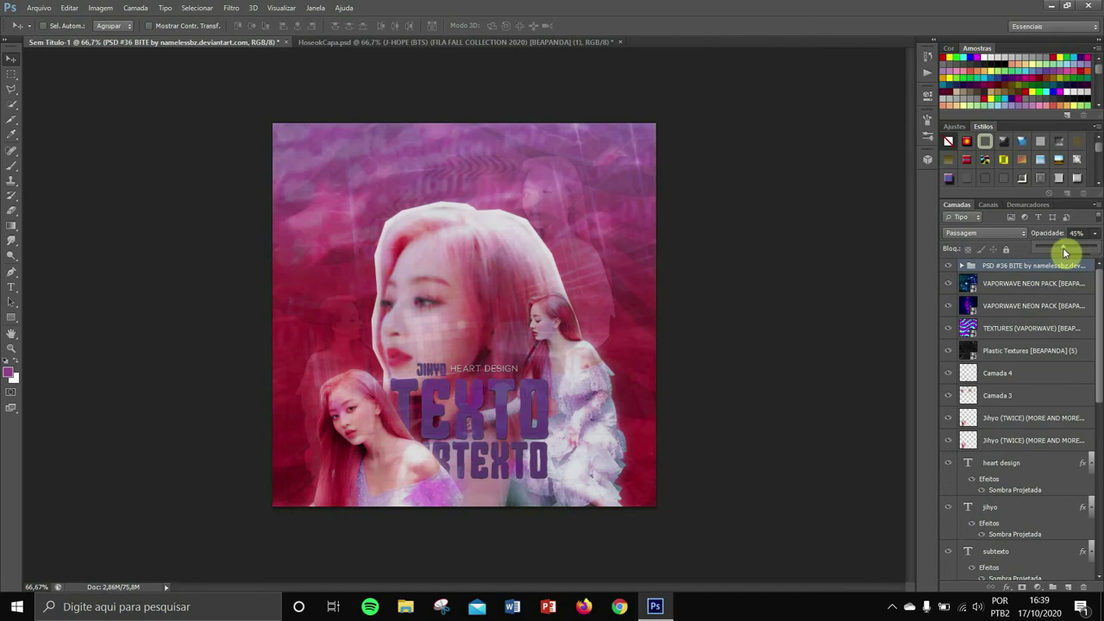
Step: Add the white text TEXTO - SUBTEXTO in 25 pt Kiona above the large portrait, on a layer above heart design
{"action": "scroll", "coordinate": [1015, 449], "scroll_direction": "down", "scroll_amount": 1}
{"action": "left_click", "coordinate": [1013, 438]}
{"action": "left_click", "coordinate": [11, 287]}
{"action": "left_click", "coordinate": [485, 158]}
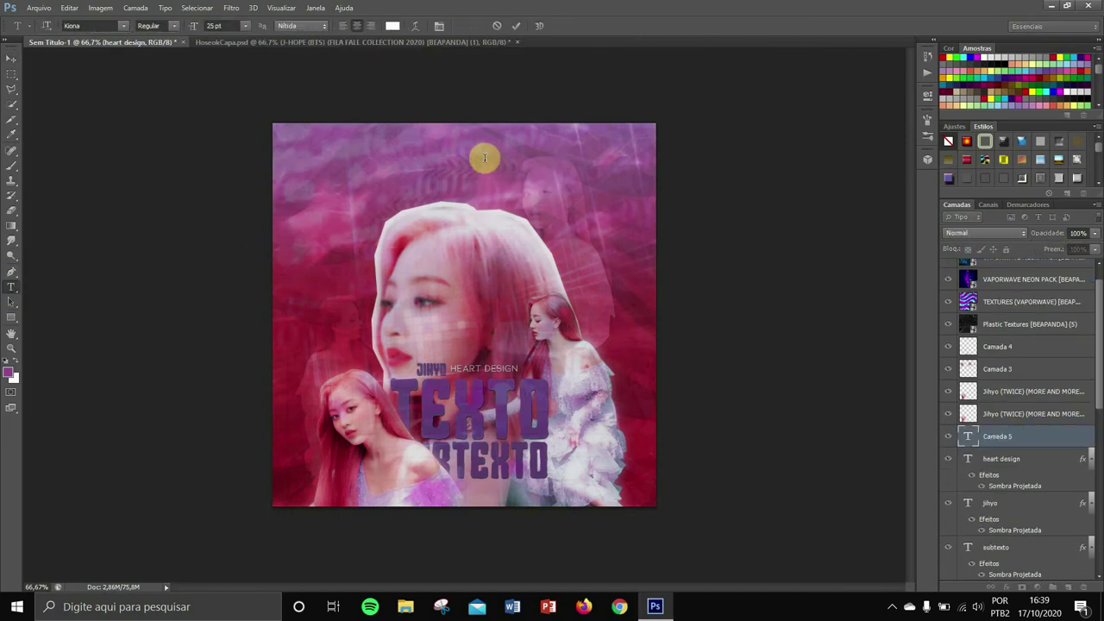
{"action": "type", "text": "TEXTO - SUBTEXTO"}
{"action": "left_click_drag", "start_coordinate": [470, 231], "coordinate": [446, 256]}
{"action": "triple_click", "coordinate": [471, 182]}
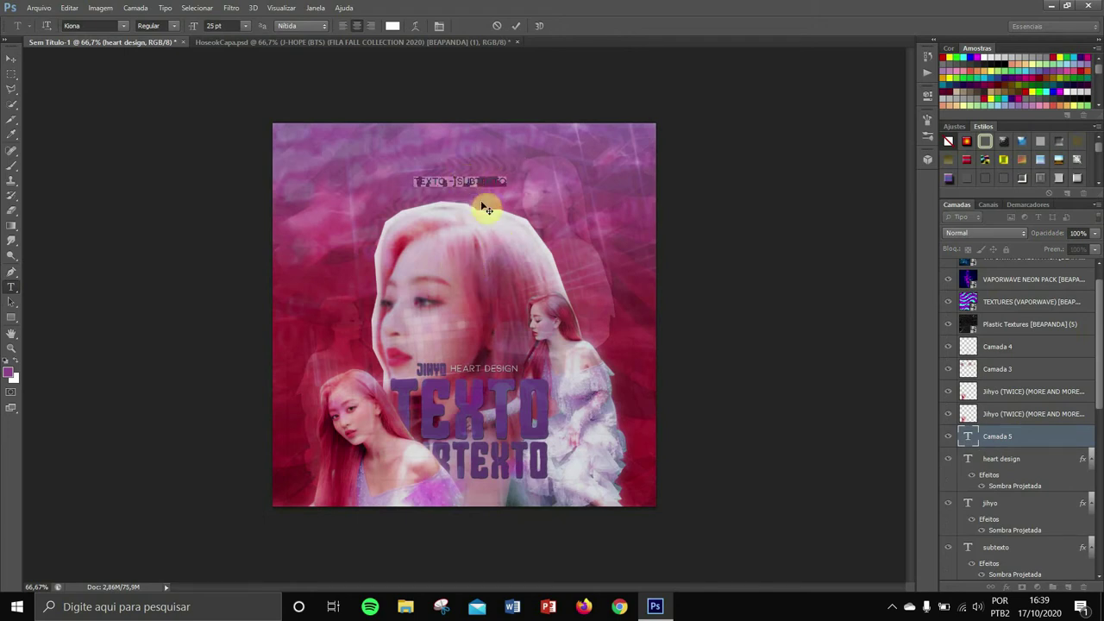
{"action": "key", "text": "ctrl+Return"}
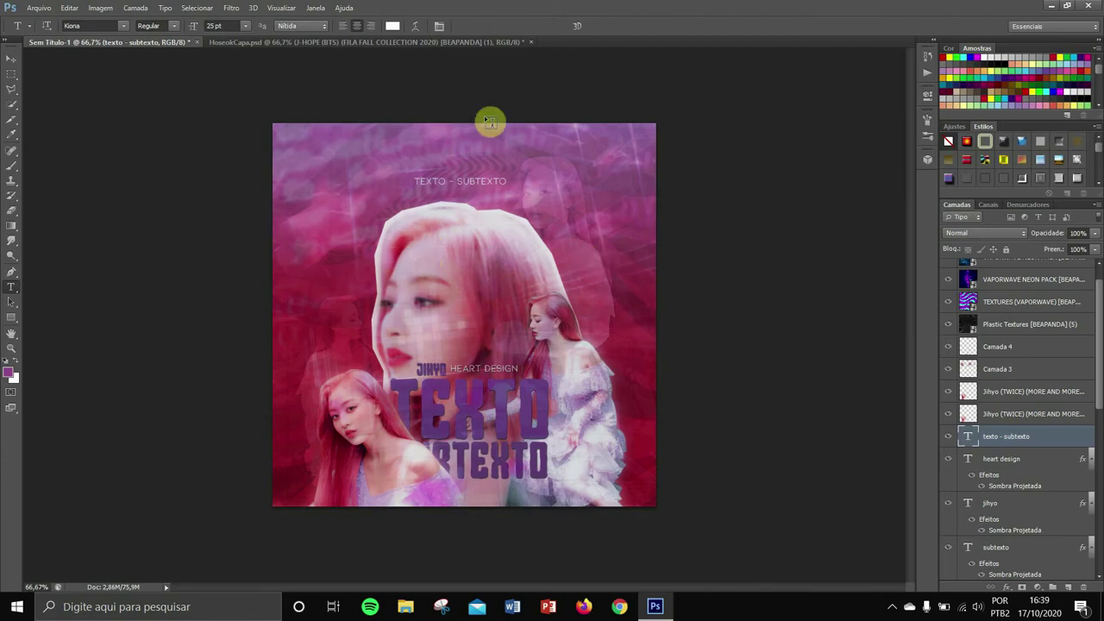
{"action": "left_click", "coordinate": [11, 58]}
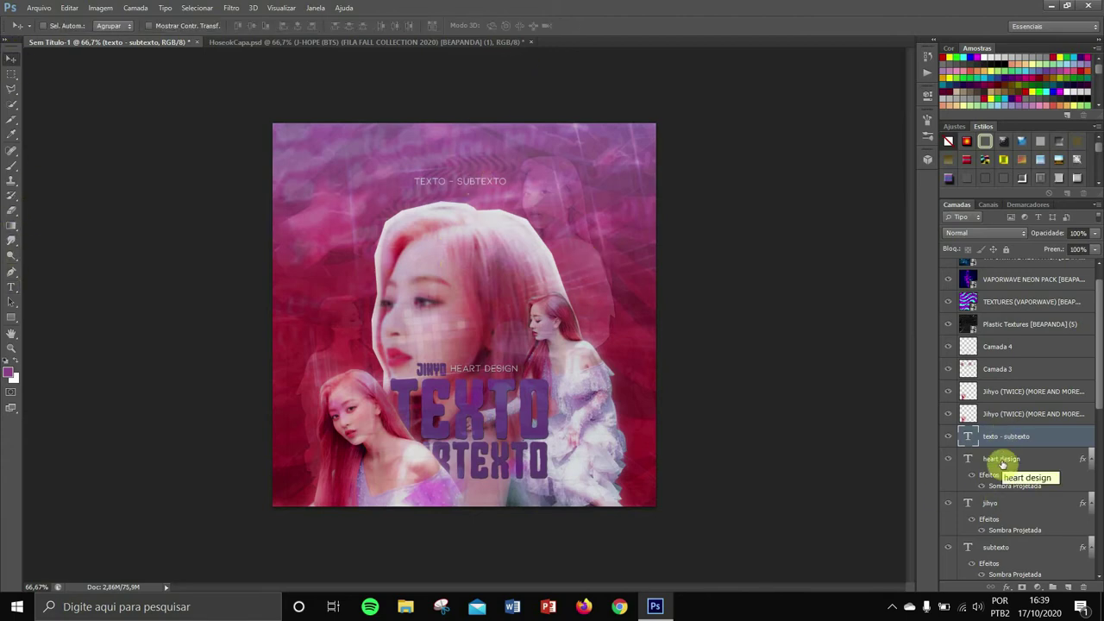
Step: Open the psd__32_golden coloring file, copy its PSD #32 Golden group to the top of the cover, and close the file
{"action": "scroll", "coordinate": [1034, 385], "scroll_direction": "up", "scroll_amount": 1}
{"action": "left_click", "coordinate": [1033, 265]}
{"action": "left_click", "coordinate": [39, 8]}
{"action": "left_click", "coordinate": [45, 36]}
{"action": "type", "text": "psd"}
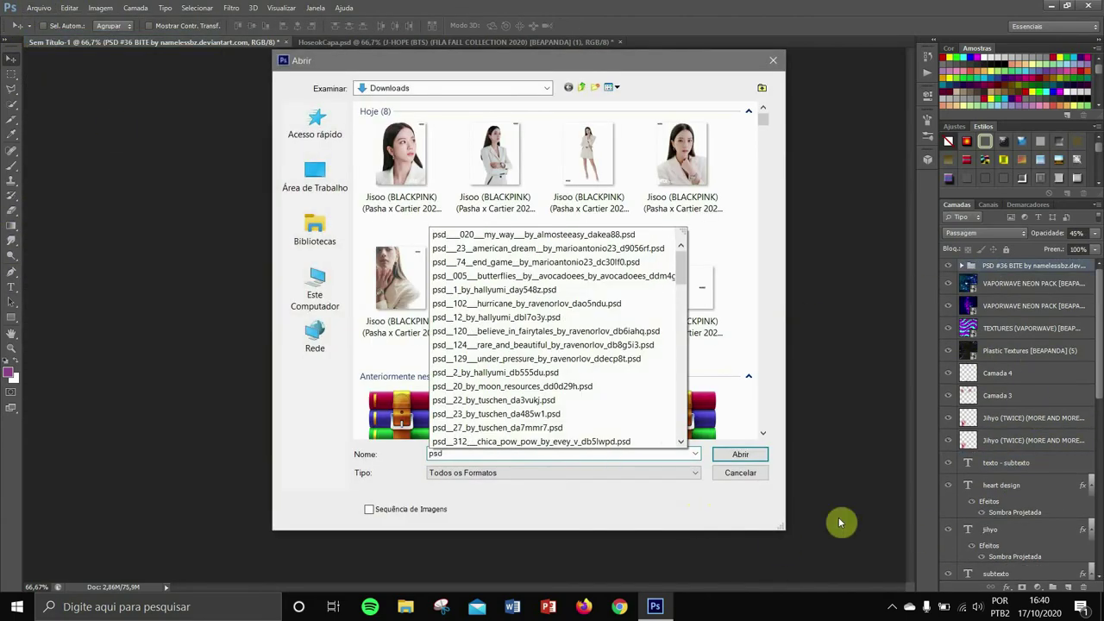
{"action": "scroll", "coordinate": [514, 390], "scroll_direction": "down", "scroll_amount": 1}
{"action": "left_click", "coordinate": [516, 406]}
{"action": "left_click", "coordinate": [731, 455]}
{"action": "left_click_drag", "start_coordinate": [642, 45], "coordinate": [511, 97]}
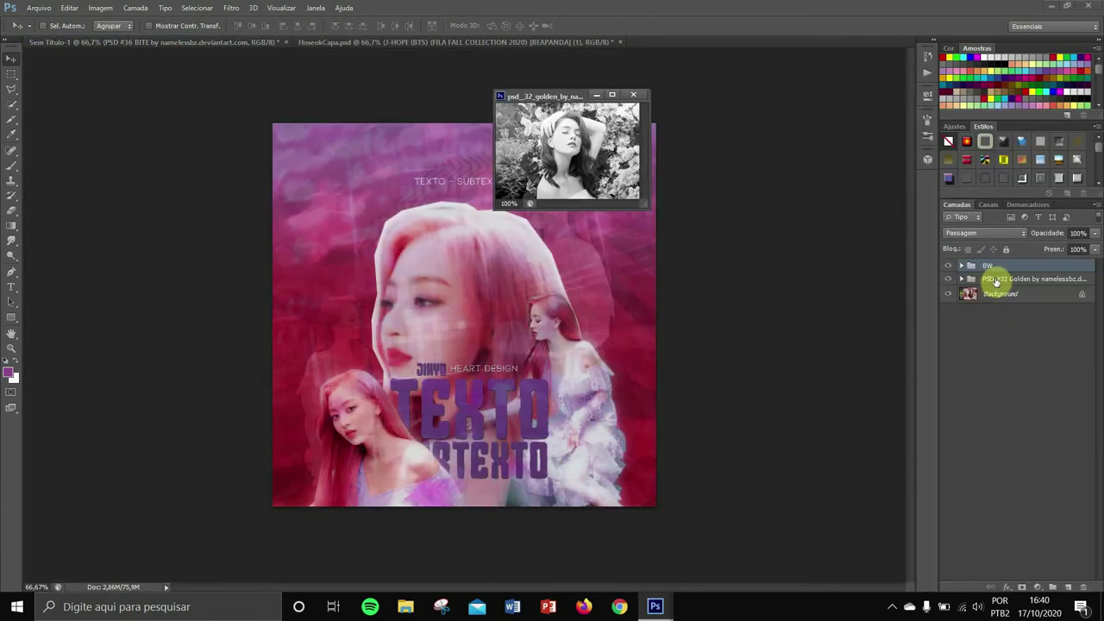
{"action": "left_click_drag", "start_coordinate": [995, 280], "coordinate": [590, 342]}
{"action": "left_click", "coordinate": [639, 97]}
Step: Compare the PSD #32 Golden adjustment layers by toggling their visibility, hiding Vibrance 1 and Curves 1
{"action": "left_click", "coordinate": [963, 265]}
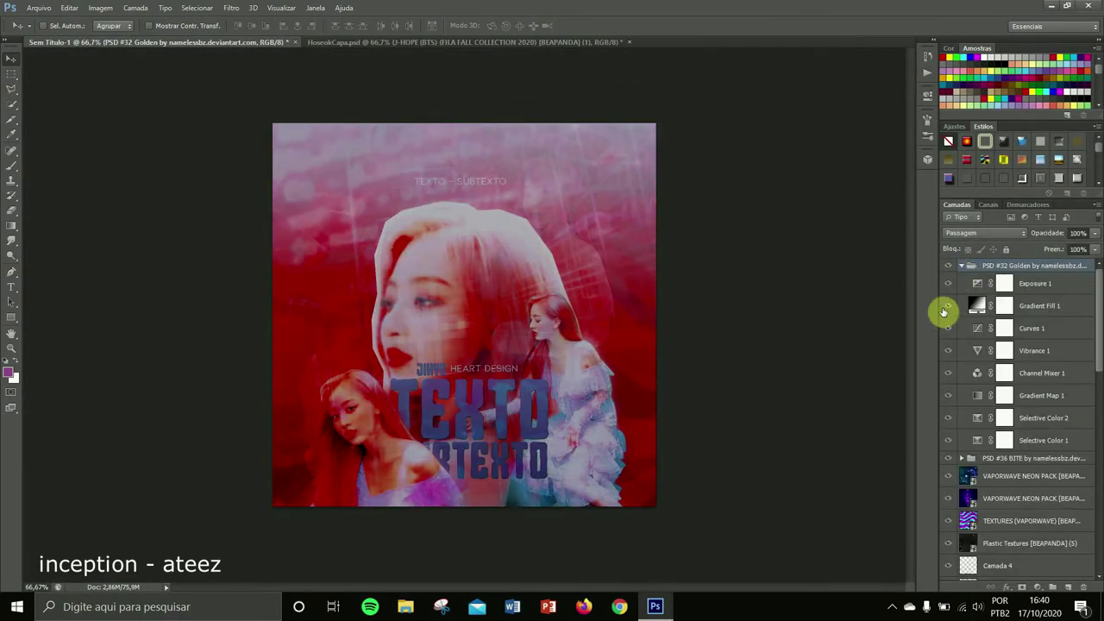
{"action": "left_click", "coordinate": [947, 307]}
{"action": "left_click", "coordinate": [947, 307]}
{"action": "left_click", "coordinate": [951, 349]}
{"action": "left_click", "coordinate": [950, 330]}
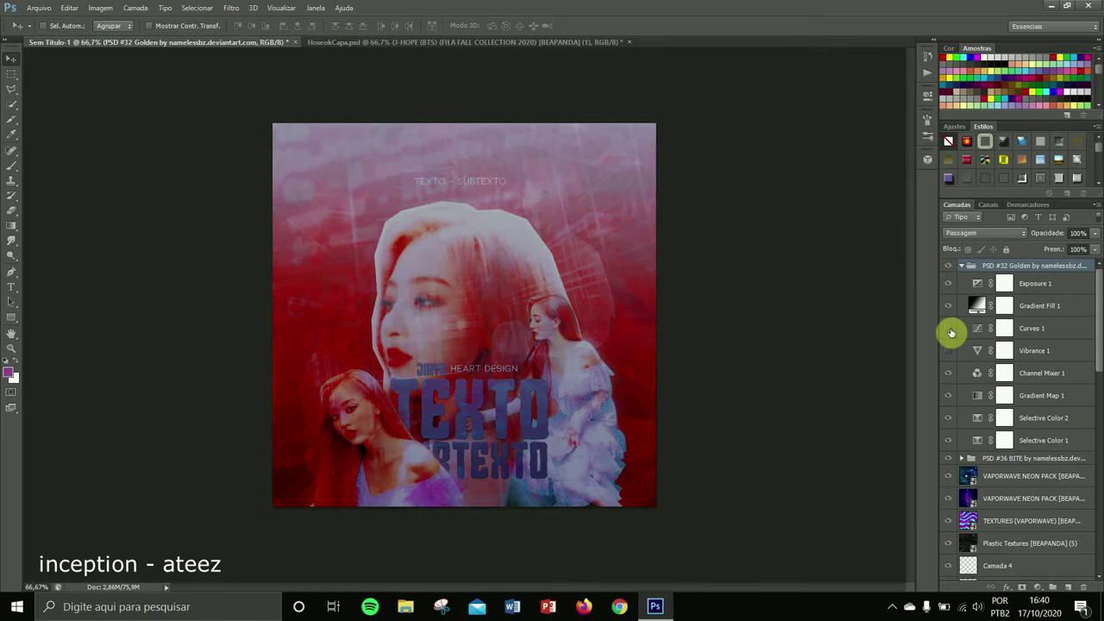
{"action": "left_click", "coordinate": [949, 373]}
{"action": "left_click", "coordinate": [949, 375]}
{"action": "left_click", "coordinate": [947, 396]}
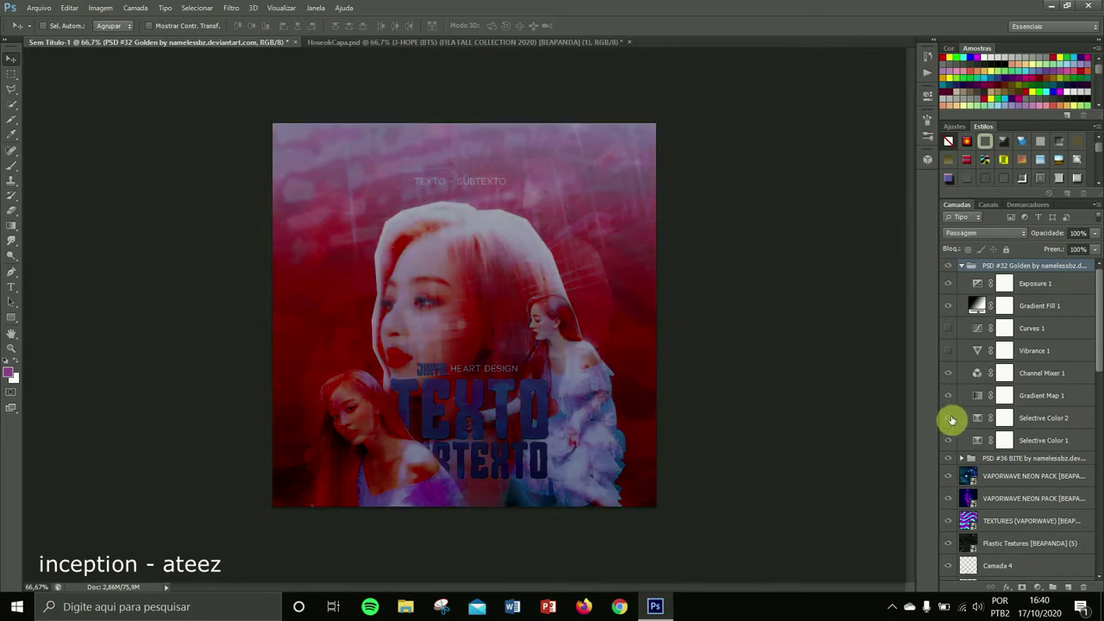
{"action": "left_click", "coordinate": [950, 419]}
{"action": "left_click", "coordinate": [949, 421]}
{"action": "left_click", "coordinate": [948, 442]}
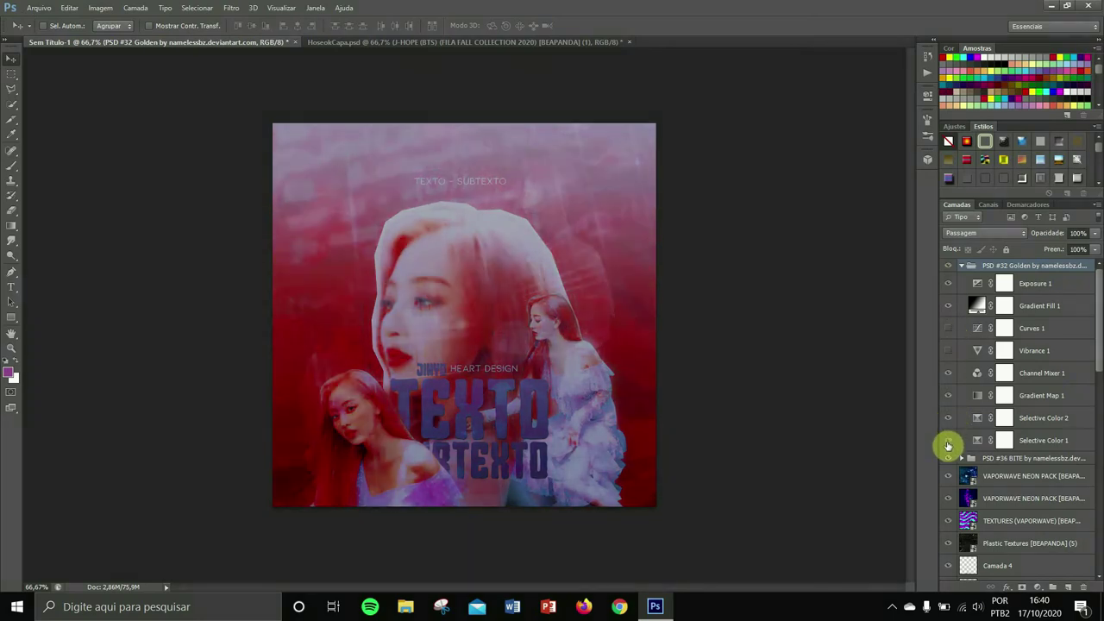
{"action": "left_click", "coordinate": [948, 442]}
{"action": "left_click", "coordinate": [948, 442]}
Step: Collapse the PSD #32 Golden group and reduce its opacity to 50%
{"action": "left_click", "coordinate": [962, 265]}
{"action": "left_click", "coordinate": [1093, 233]}
{"action": "left_click", "coordinate": [1067, 248]}
{"action": "left_click", "coordinate": [1050, 293]}
{"action": "left_click", "coordinate": [1044, 278]}
{"action": "left_click", "coordinate": [1046, 270]}
Step: Open another coloring PSD, copy its ALL THE STARS | by venue group to the top of the cover, and close the file
{"action": "left_click", "coordinate": [39, 7]}
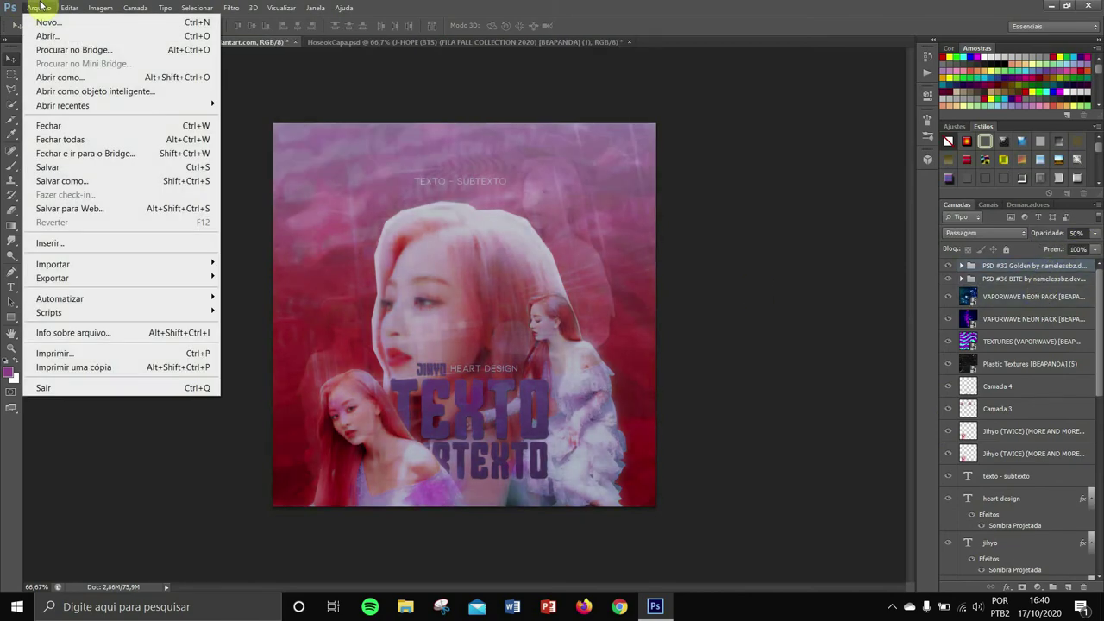
{"action": "left_click", "coordinate": [43, 32]}
{"action": "type", "text": "psd"}
{"action": "scroll", "coordinate": [561, 399], "scroll_direction": "down", "scroll_amount": 3}
{"action": "scroll", "coordinate": [561, 399], "scroll_direction": "down", "scroll_amount": 8}
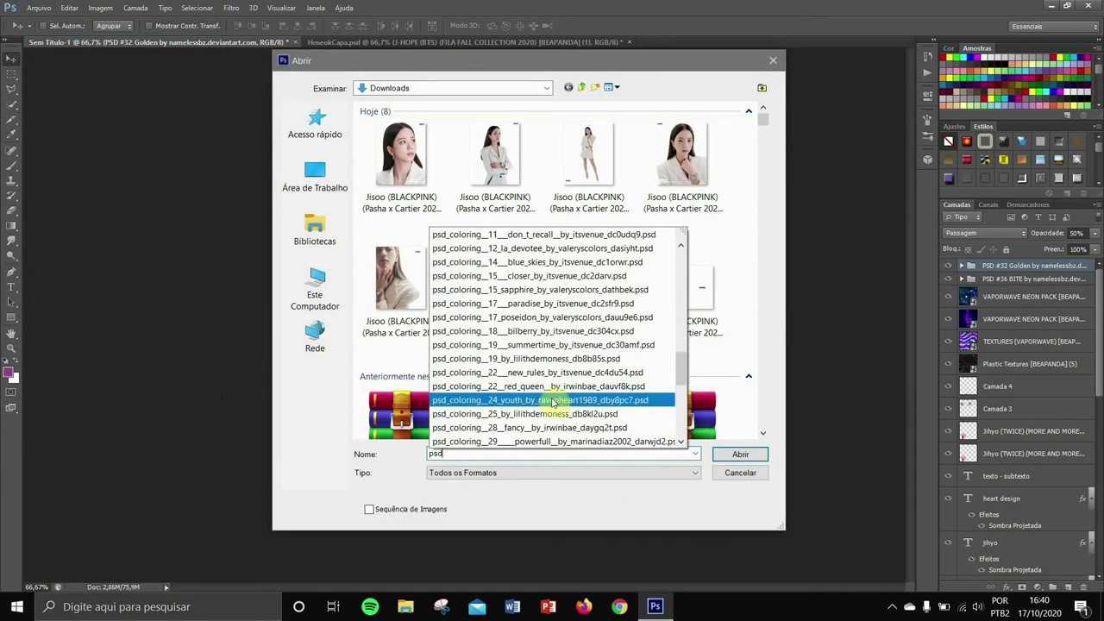
{"action": "left_click", "coordinate": [522, 374]}
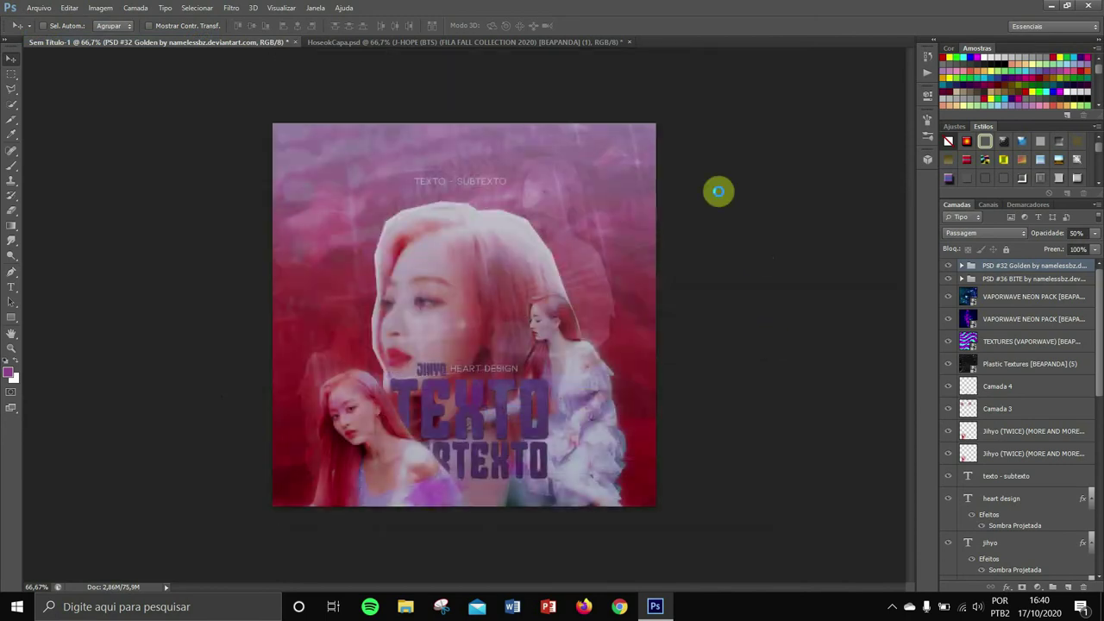
{"action": "left_click_drag", "start_coordinate": [715, 41], "coordinate": [380, 107]}
{"action": "left_click_drag", "start_coordinate": [987, 288], "coordinate": [552, 258]}
{"action": "left_click", "coordinate": [452, 107]}
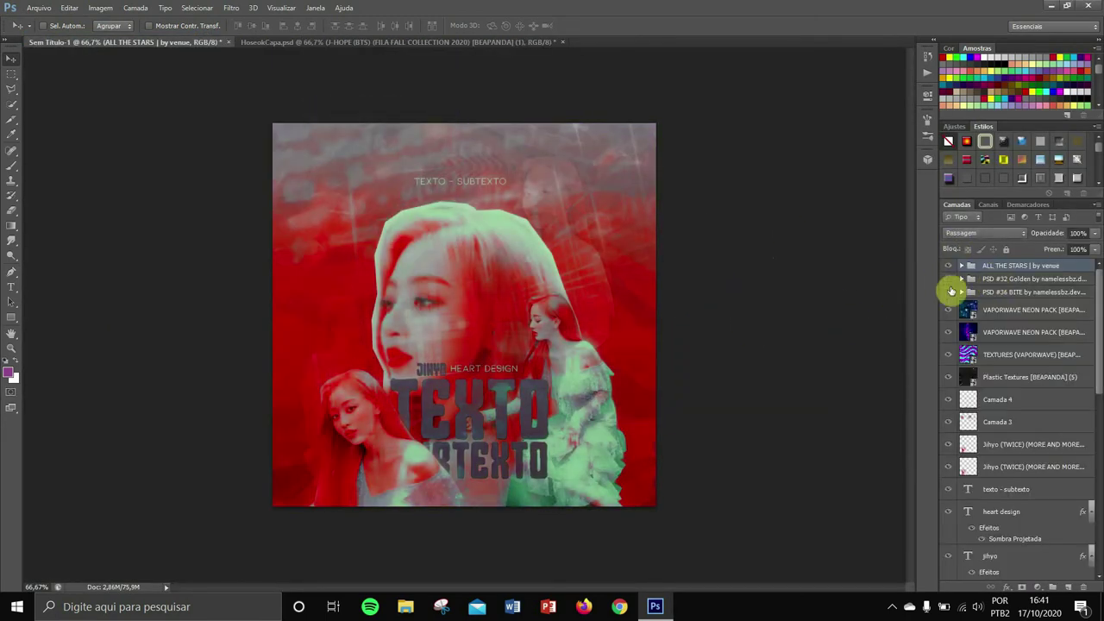
Step: Hide the two earlier coloring groups and turn off the upper ALL THE STARS adjustment layers down through Vibrance
{"action": "left_click", "coordinate": [950, 291]}
{"action": "left_click", "coordinate": [960, 266]}
{"action": "left_click", "coordinate": [948, 286]}
{"action": "left_click", "coordinate": [948, 307]}
{"action": "left_click", "coordinate": [949, 330]}
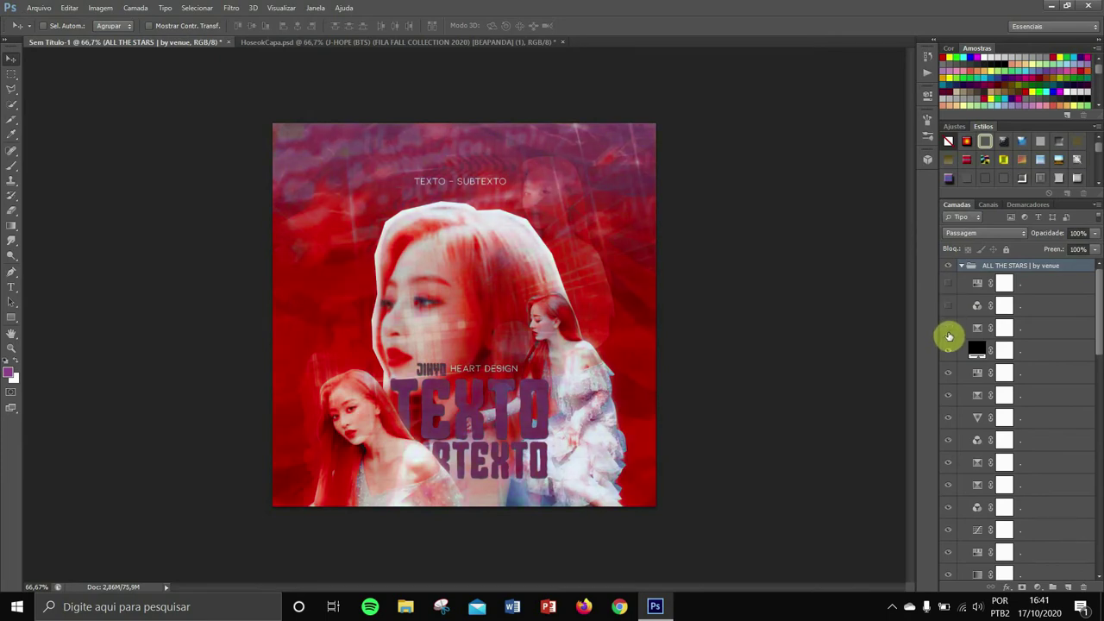
{"action": "left_click_drag", "start_coordinate": [947, 354], "coordinate": [951, 399]}
{"action": "scroll", "coordinate": [951, 405], "scroll_direction": "down", "scroll_amount": 1}
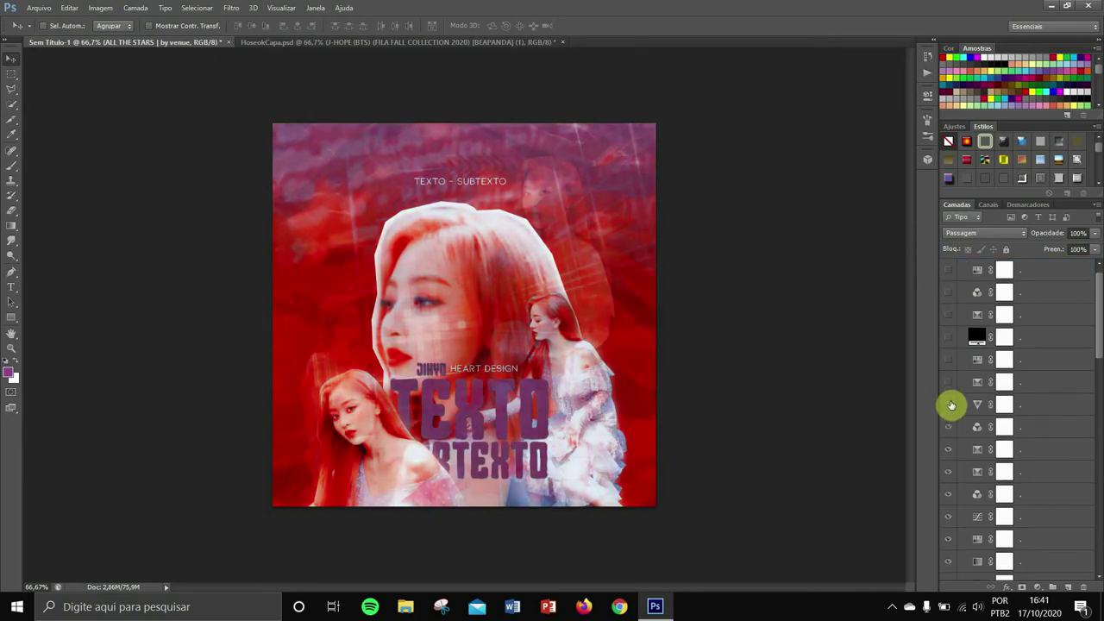
{"action": "left_click", "coordinate": [950, 393]}
{"action": "left_click", "coordinate": [947, 419]}
{"action": "left_click", "coordinate": [947, 418]}
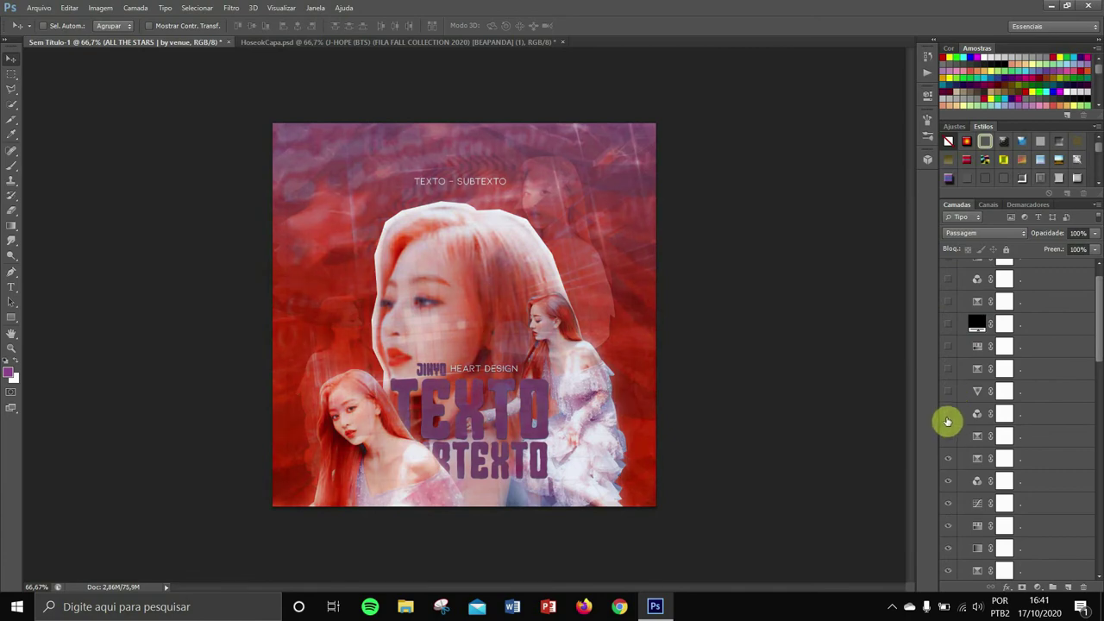
Step: Test the lower ALL THE STARS adjustment layers by toggling their visibility, hiding a Selective Color and a Channel Mixer layer
{"action": "left_click", "coordinate": [947, 431]}
{"action": "left_click", "coordinate": [947, 457]}
{"action": "scroll", "coordinate": [948, 463], "scroll_direction": "down", "scroll_amount": 1}
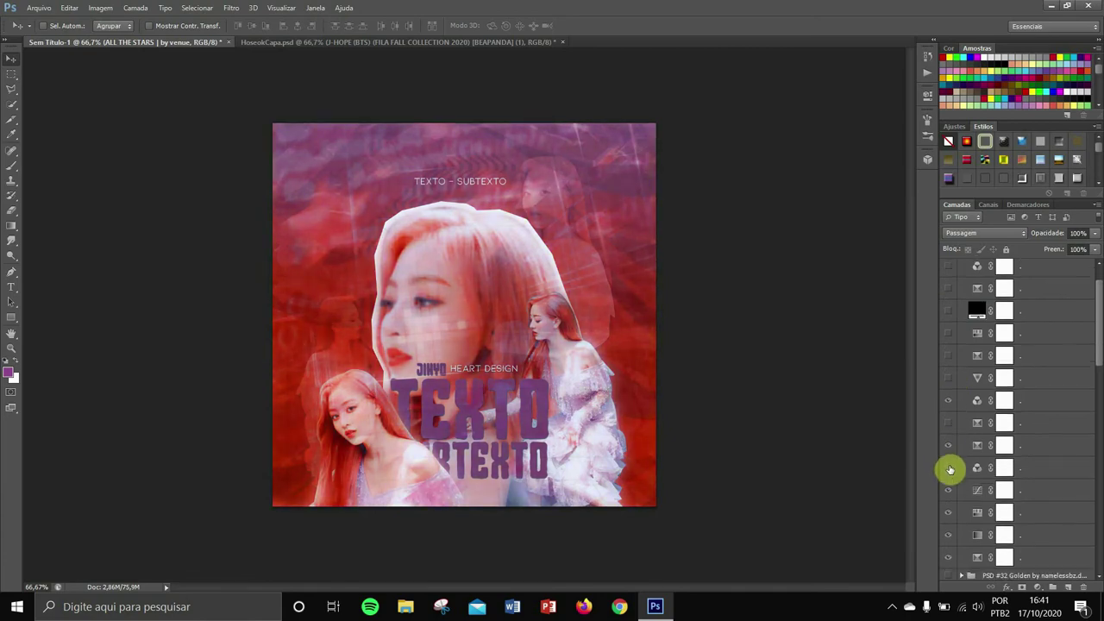
{"action": "left_click", "coordinate": [949, 467]}
{"action": "scroll", "coordinate": [950, 469], "scroll_direction": "down", "scroll_amount": 2}
{"action": "left_click", "coordinate": [948, 466]}
{"action": "left_click", "coordinate": [949, 467]}
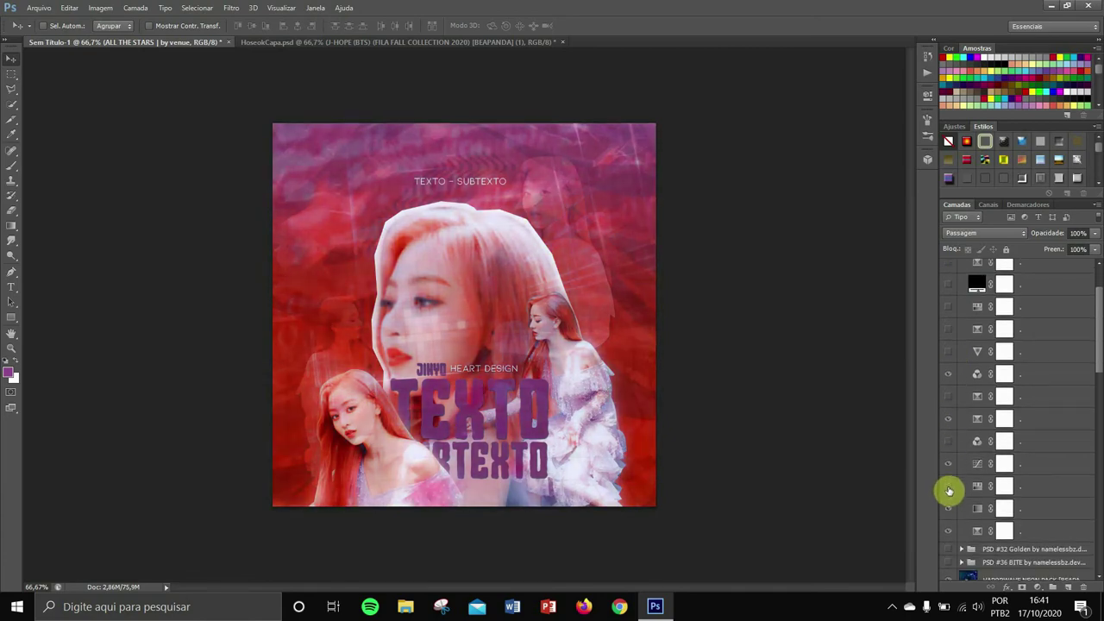
{"action": "left_click", "coordinate": [948, 488]}
{"action": "left_click", "coordinate": [950, 531]}
Step: Show the PSD #32 Golden and PSD #36 BITE groups again and delete the ALL THE STARS group
{"action": "scroll", "coordinate": [950, 531], "scroll_direction": "up", "scroll_amount": 3}
{"action": "left_click", "coordinate": [962, 266]}
{"action": "left_click", "coordinate": [947, 279]}
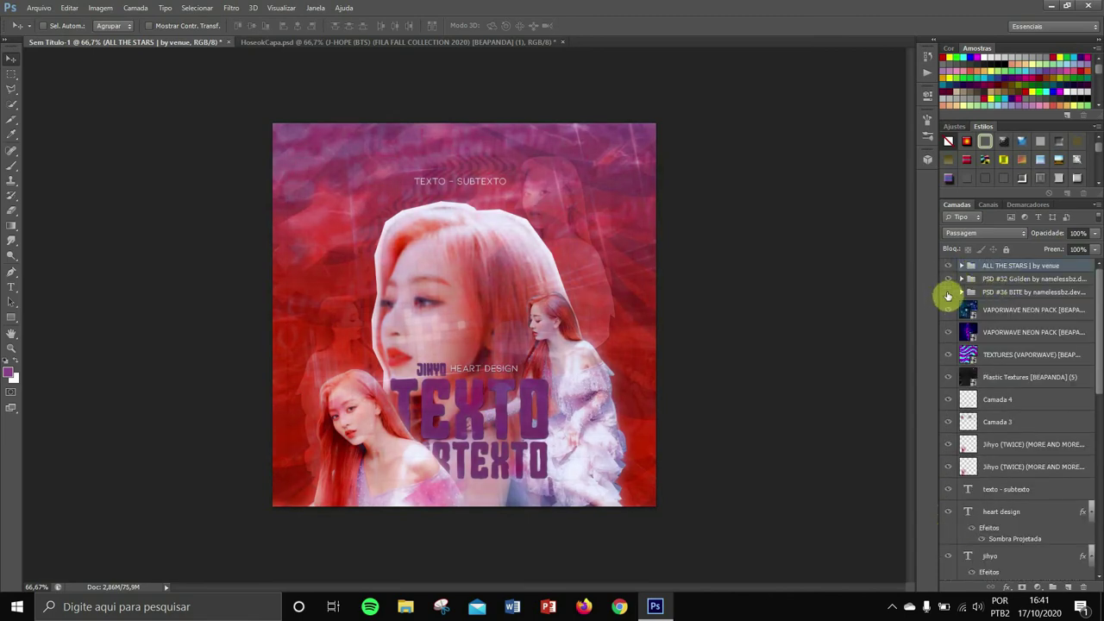
{"action": "left_click", "coordinate": [947, 294]}
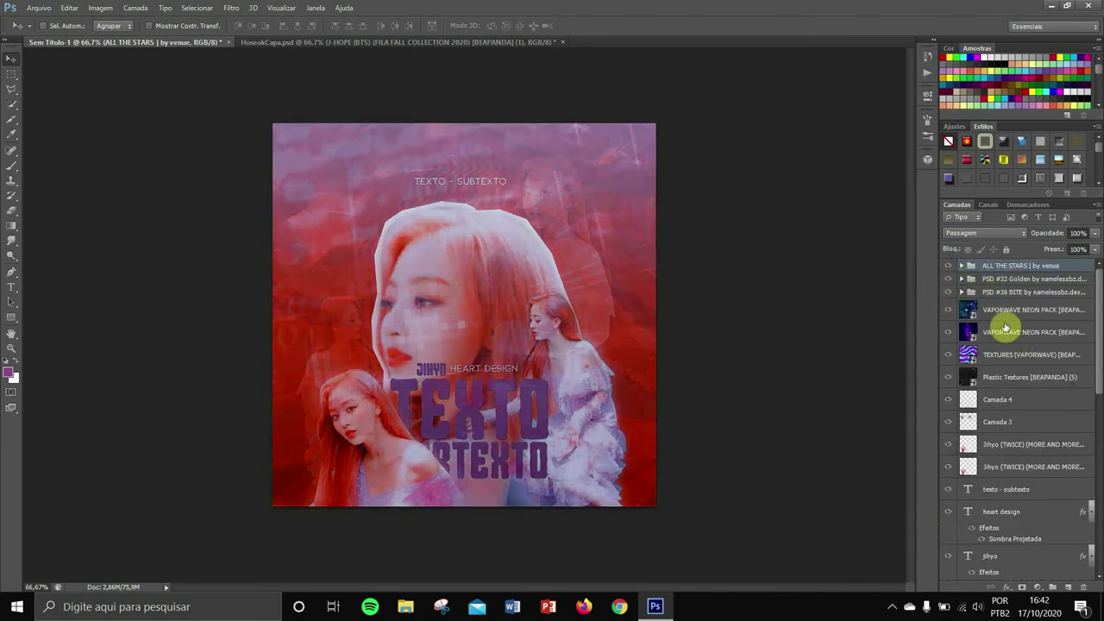
{"action": "left_click_drag", "start_coordinate": [1000, 267], "coordinate": [1084, 588]}
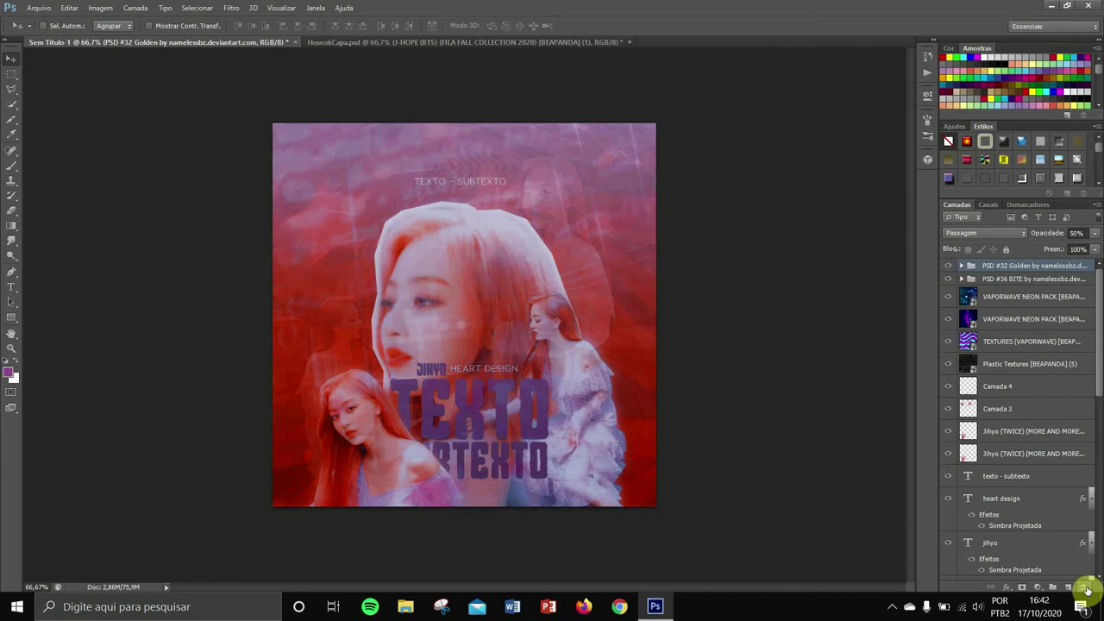
Step: Open the psd_21 Lush PSD by SugarRush19, copy its Lush by SugarRush19 group to the top of the cover, and close the file
{"action": "left_click", "coordinate": [31, 9]}
{"action": "left_click", "coordinate": [34, 43]}
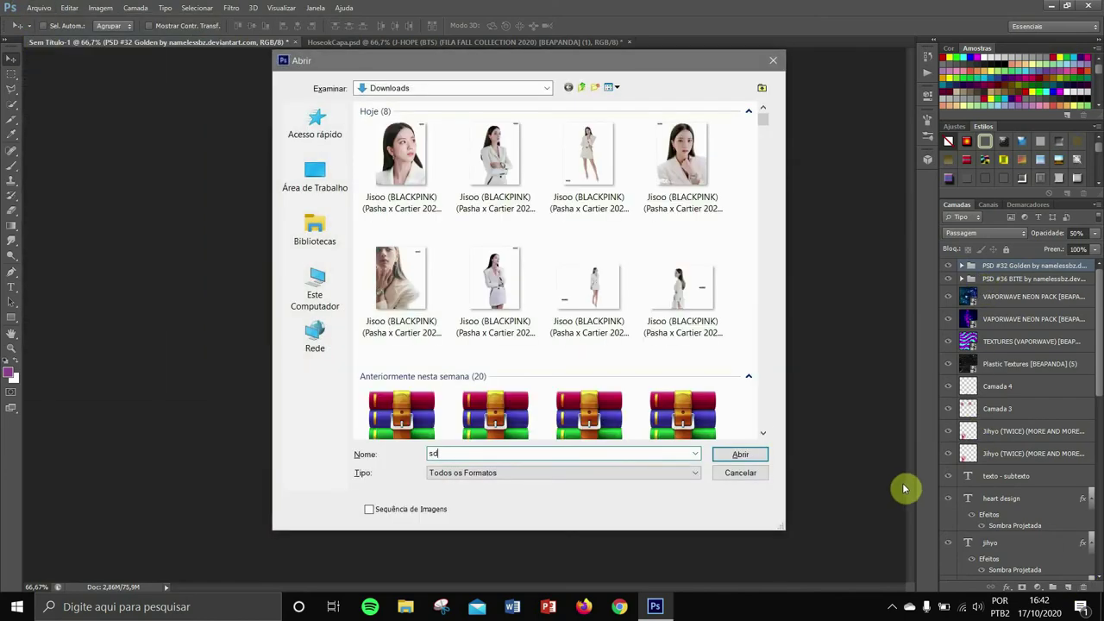
{"action": "type", "text": "psd"}
{"action": "scroll", "coordinate": [549, 340], "scroll_direction": "down", "scroll_amount": 5}
{"action": "left_click", "coordinate": [552, 427]}
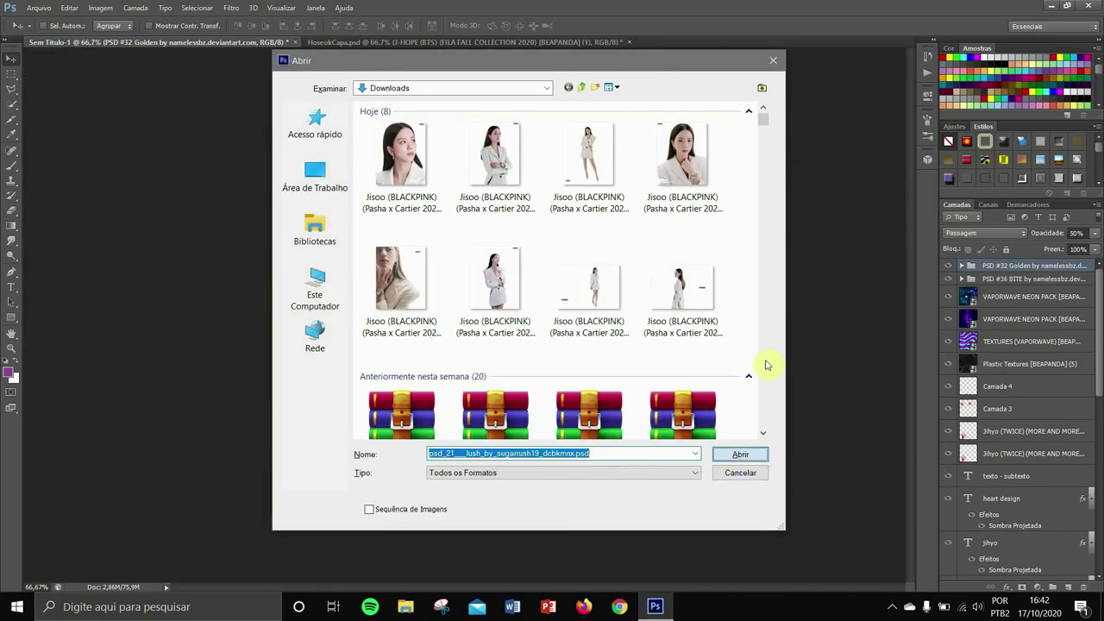
{"action": "key", "text": "Return"}
{"action": "left_click_drag", "start_coordinate": [636, 43], "coordinate": [432, 107]}
{"action": "left_click_drag", "start_coordinate": [1026, 266], "coordinate": [587, 215]}
{"action": "left_click", "coordinate": [517, 107]}
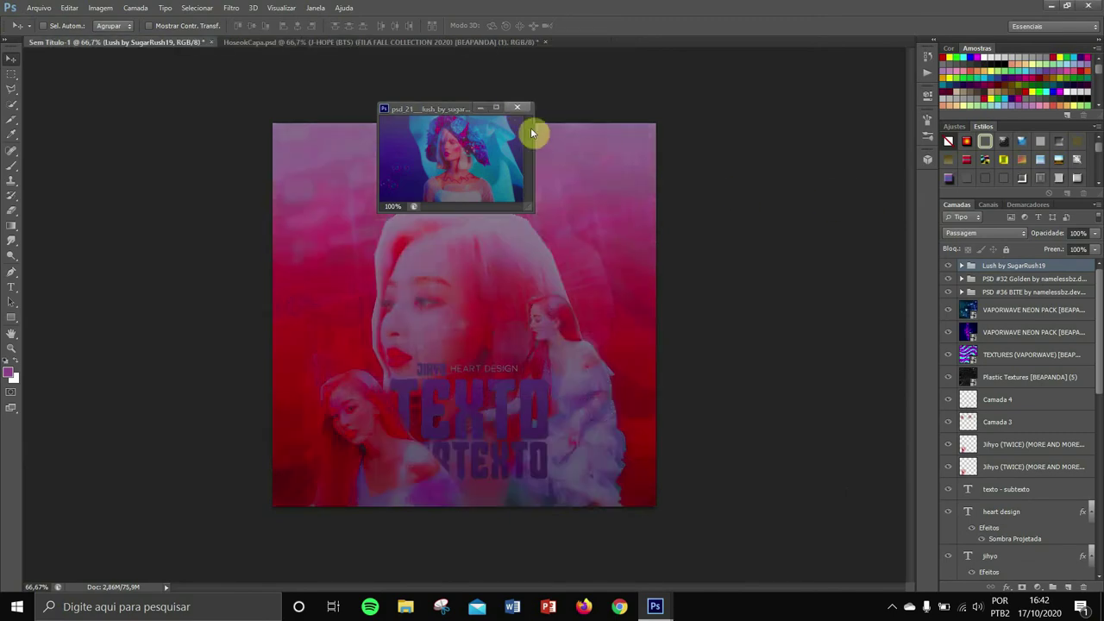
Step: Set the Lush by SugarRush19 group's opacity to 50% and compare the cover with each coloring group switched off and on
{"action": "left_click", "coordinate": [1093, 233]}
{"action": "left_click_drag", "start_coordinate": [1092, 249], "coordinate": [1068, 250]}
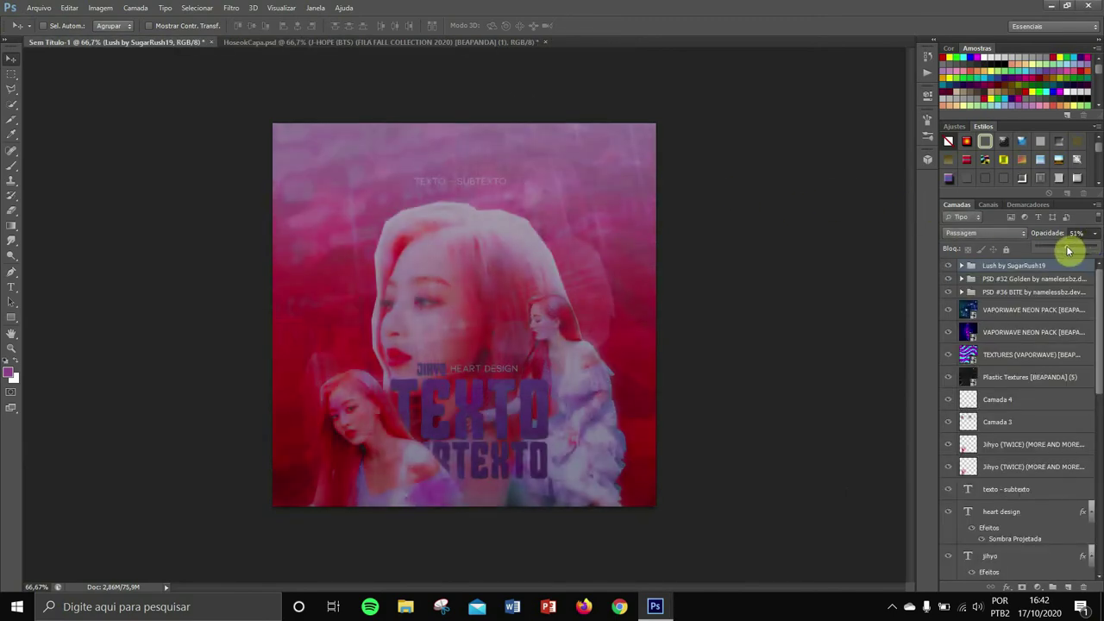
{"action": "left_click", "coordinate": [947, 267]}
{"action": "left_click", "coordinate": [948, 266]}
{"action": "left_click", "coordinate": [947, 278]}
{"action": "left_click", "coordinate": [947, 279]}
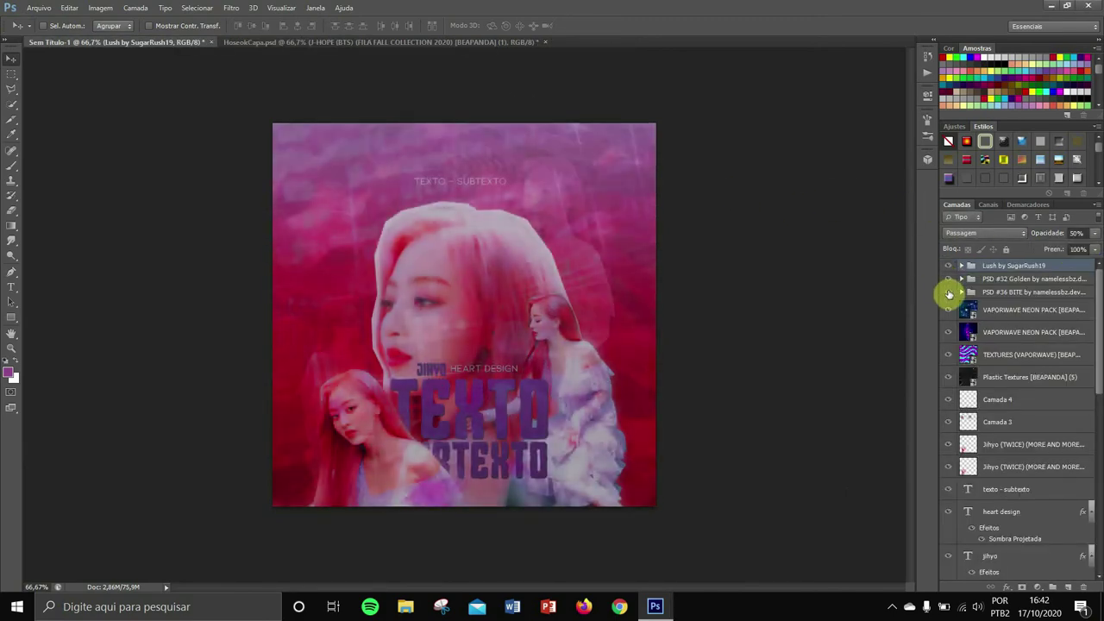
{"action": "left_click", "coordinate": [948, 292]}
{"action": "left_click", "coordinate": [949, 293]}
{"action": "left_click", "coordinate": [949, 293]}
{"action": "left_click", "coordinate": [949, 291]}
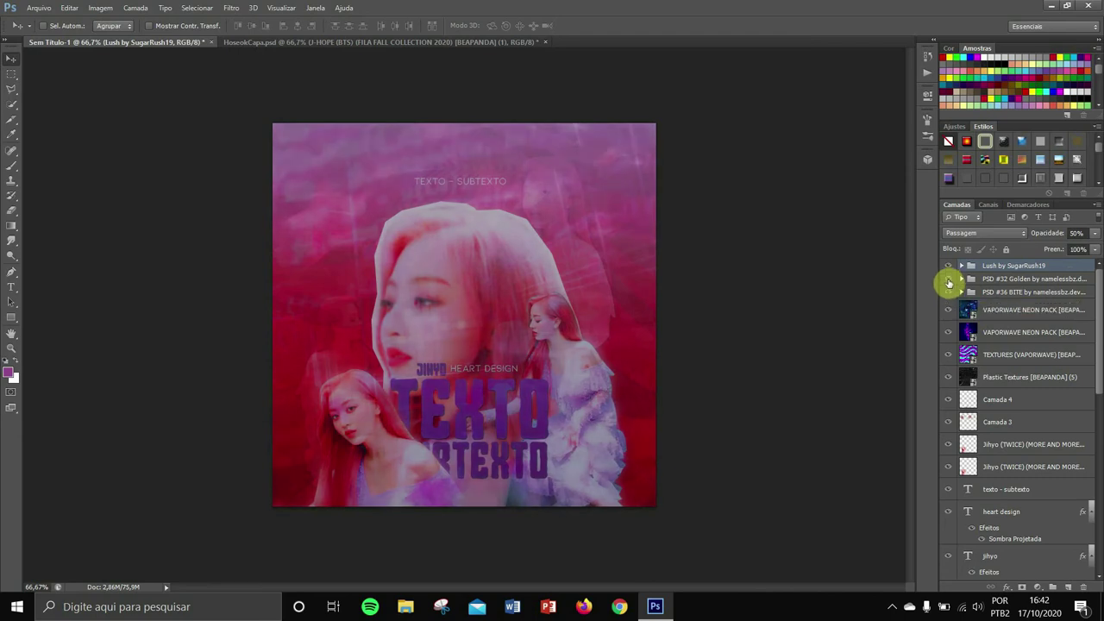
Step: Delete the PSD #32 Golden coloring group from the cover
{"action": "left_click", "coordinate": [947, 277]}
{"action": "left_click", "coordinate": [1010, 279]}
{"action": "left_click", "coordinate": [1084, 587]}
{"action": "key", "text": "Return"}
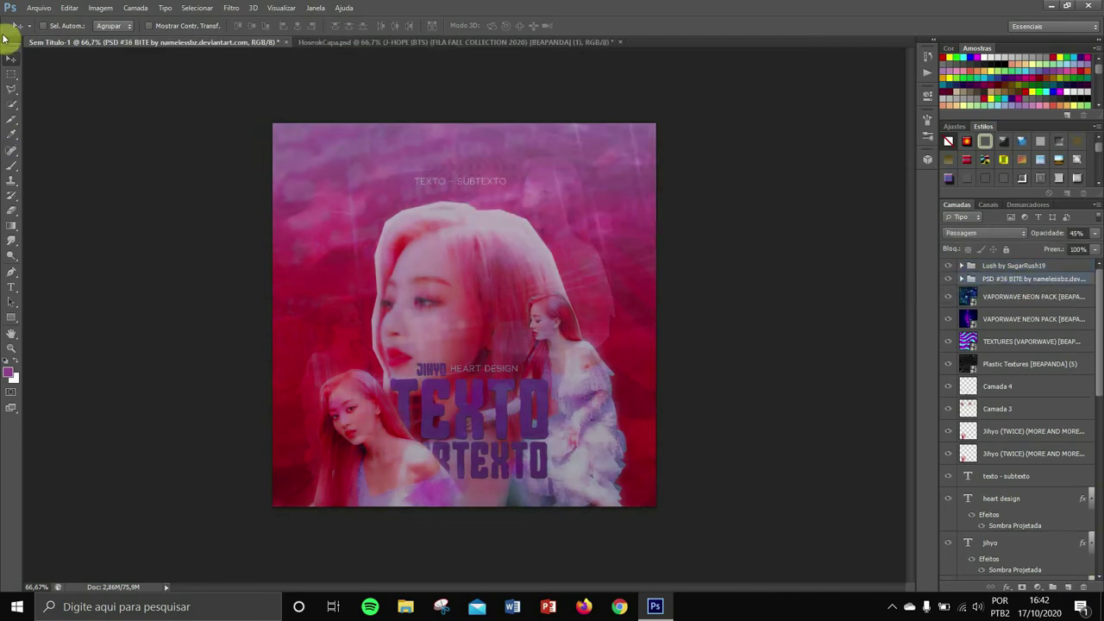
Step: Save the cover as a Photoshop file named JihyoCapa.psd
{"action": "left_click", "coordinate": [39, 8]}
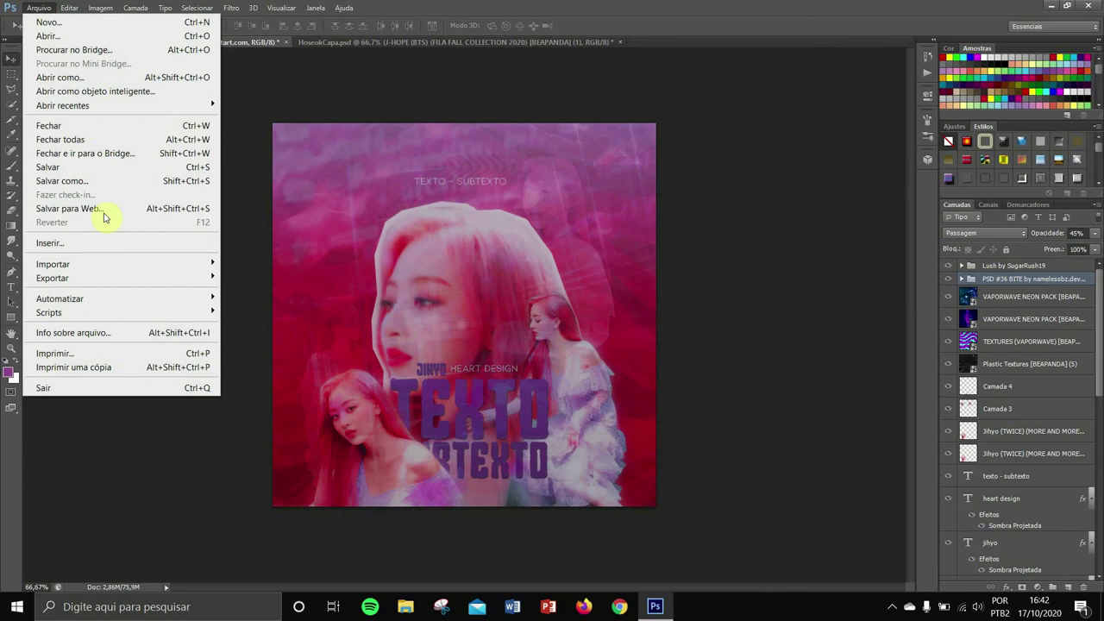
{"action": "left_click", "coordinate": [95, 178]}
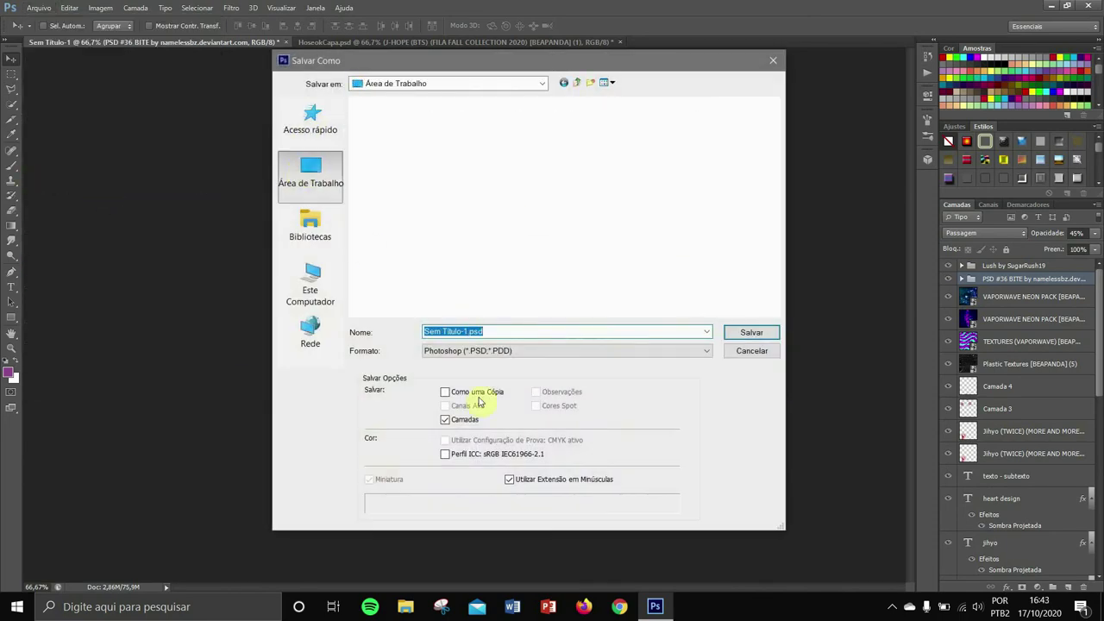
{"action": "left_click_drag", "start_coordinate": [488, 332], "coordinate": [243, 333]}
{"action": "type", "text": "Jihyo"}
{"action": "key", "text": "Return"}
{"action": "key", "text": "Return"}
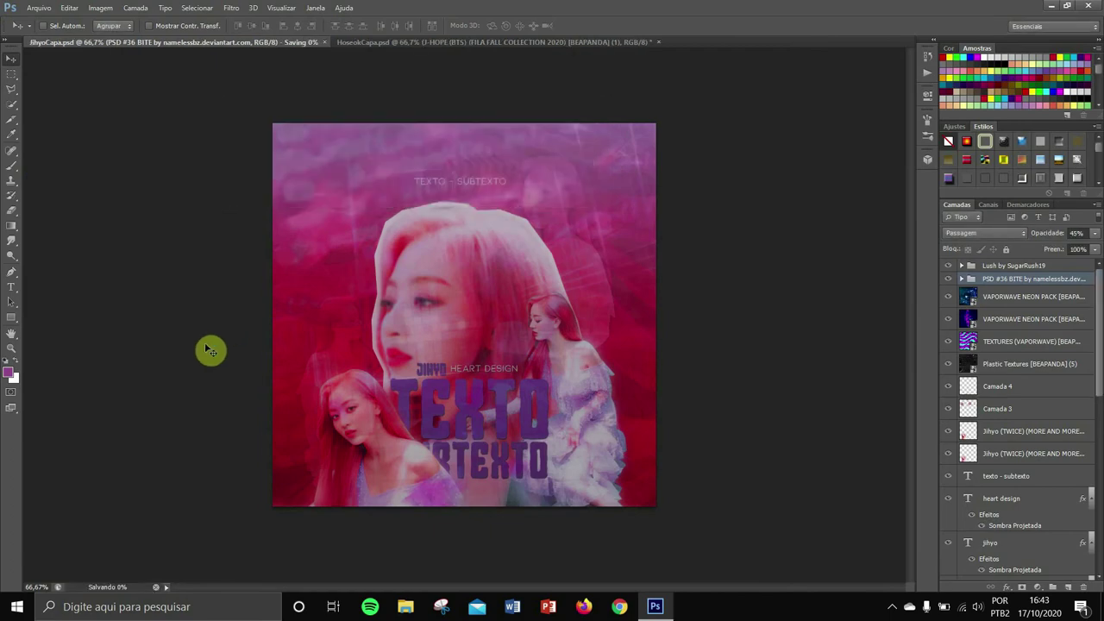
Step: Hide the Lush and PSD #36 BITE coloring groups and merge all visible layers into the top VAPORWAVE NEON PACK texture layer
{"action": "left_click", "coordinate": [994, 297]}
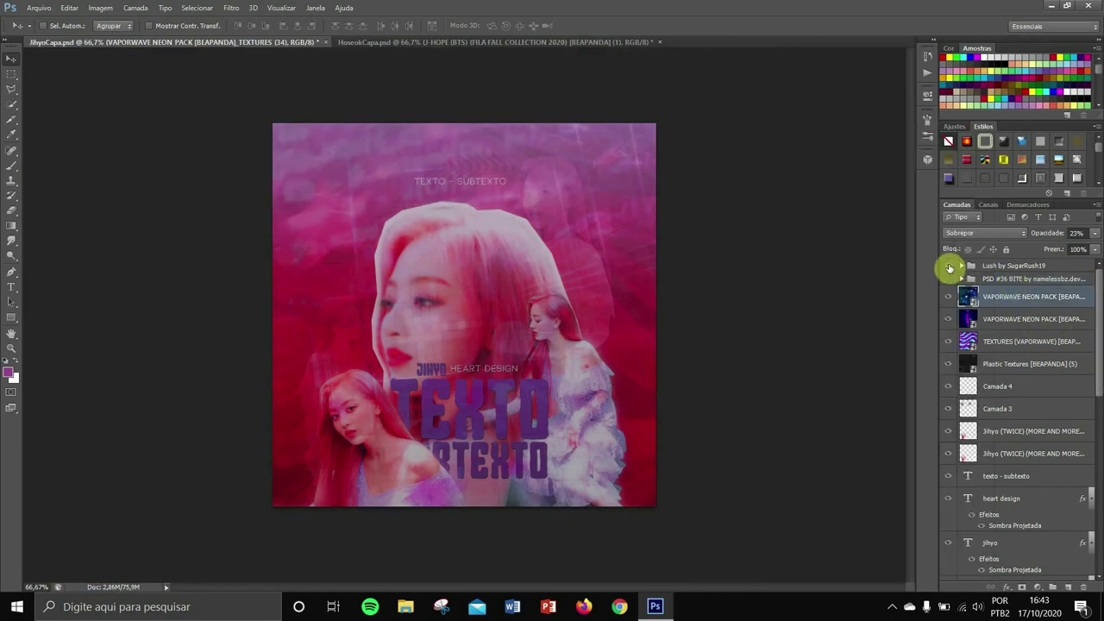
{"action": "left_click_drag", "start_coordinate": [947, 266], "coordinate": [948, 279]}
{"action": "right_click", "coordinate": [993, 296]}
{"action": "left_click", "coordinate": [842, 410]}
Step: Play the "by: millenium psds" action from the ACTION TOPAZ / DANIEL R. set on the merged layer
{"action": "left_click", "coordinate": [927, 73]}
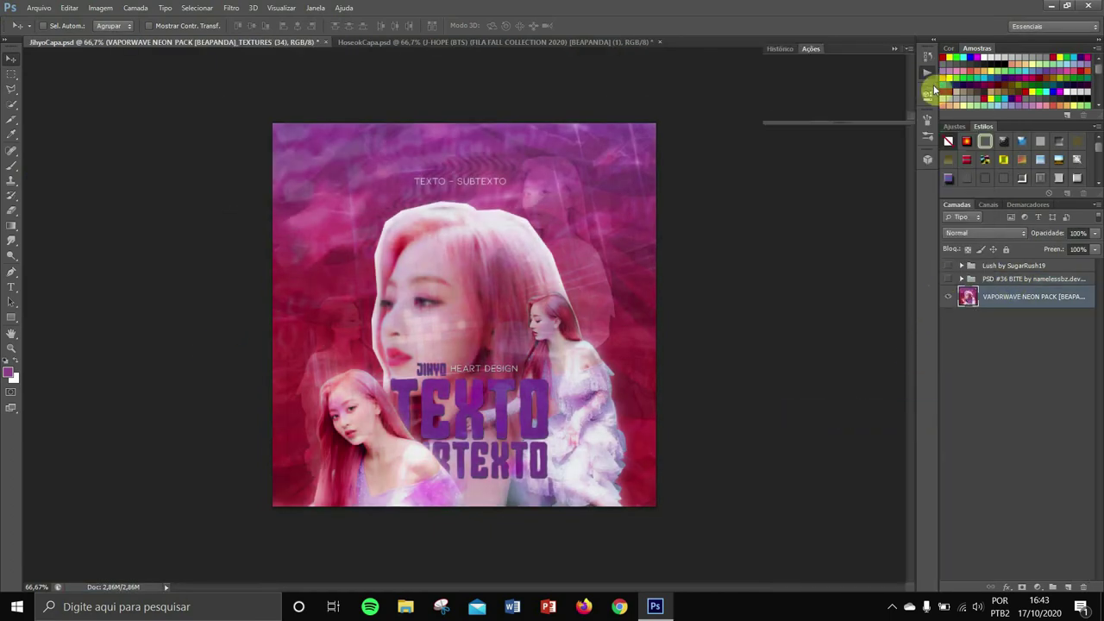
{"action": "scroll", "coordinate": [845, 84], "scroll_direction": "down", "scroll_amount": 2}
{"action": "scroll", "coordinate": [846, 86], "scroll_direction": "up", "scroll_amount": 3}
{"action": "scroll", "coordinate": [845, 89], "scroll_direction": "down", "scroll_amount": 1}
{"action": "left_click", "coordinate": [845, 95]}
{"action": "left_click", "coordinate": [843, 116]}
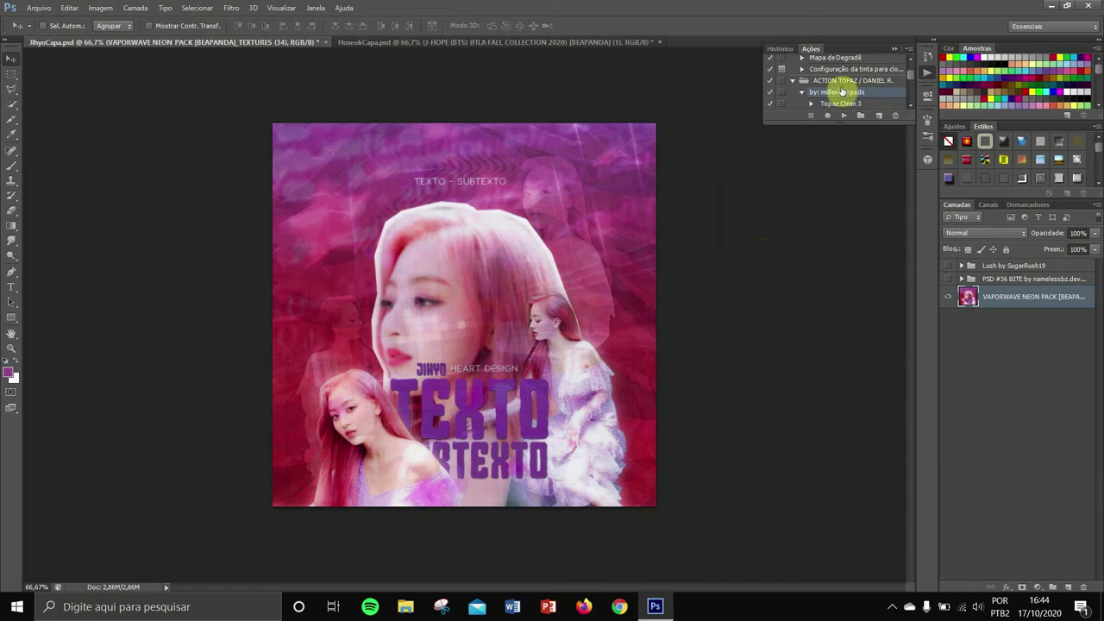
Step: Play Action 2 from the Topaz Clean Actions set on the merged layer, accepting the Stylize Details preset in Topaz Clean 3
{"action": "scroll", "coordinate": [842, 90], "scroll_direction": "down", "scroll_amount": 2}
{"action": "scroll", "coordinate": [842, 91], "scroll_direction": "down", "scroll_amount": 1}
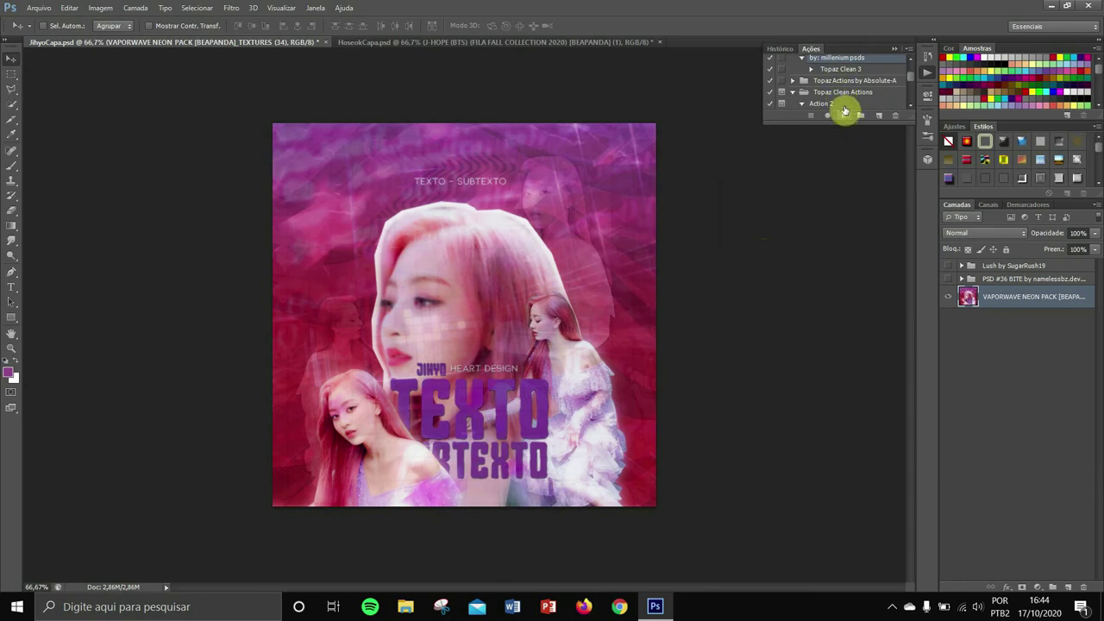
{"action": "left_click", "coordinate": [840, 105]}
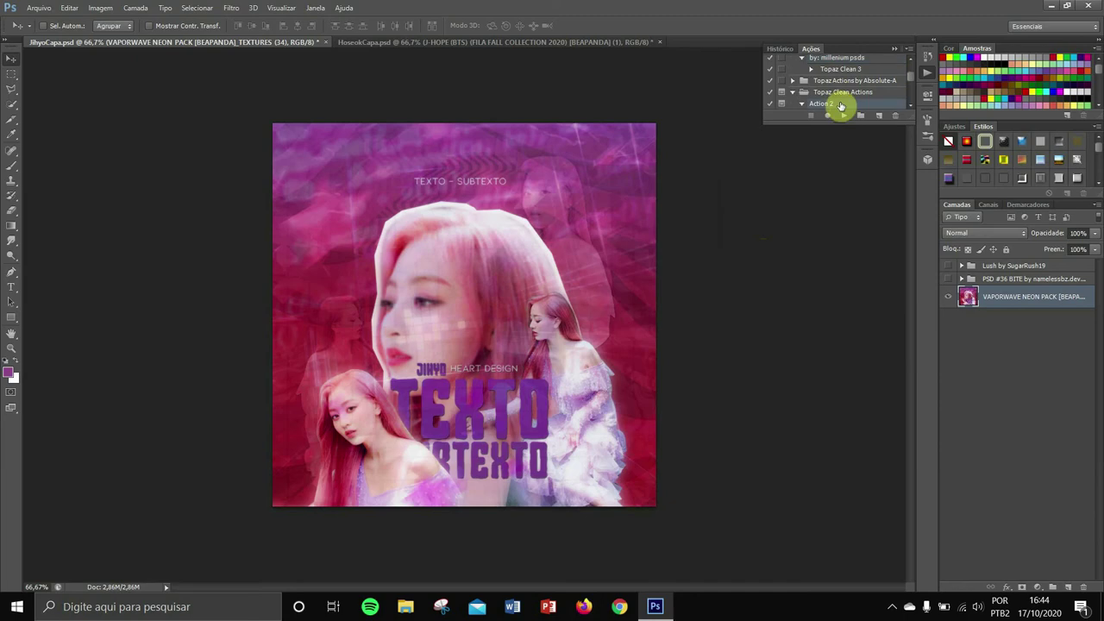
{"action": "left_click", "coordinate": [843, 115]}
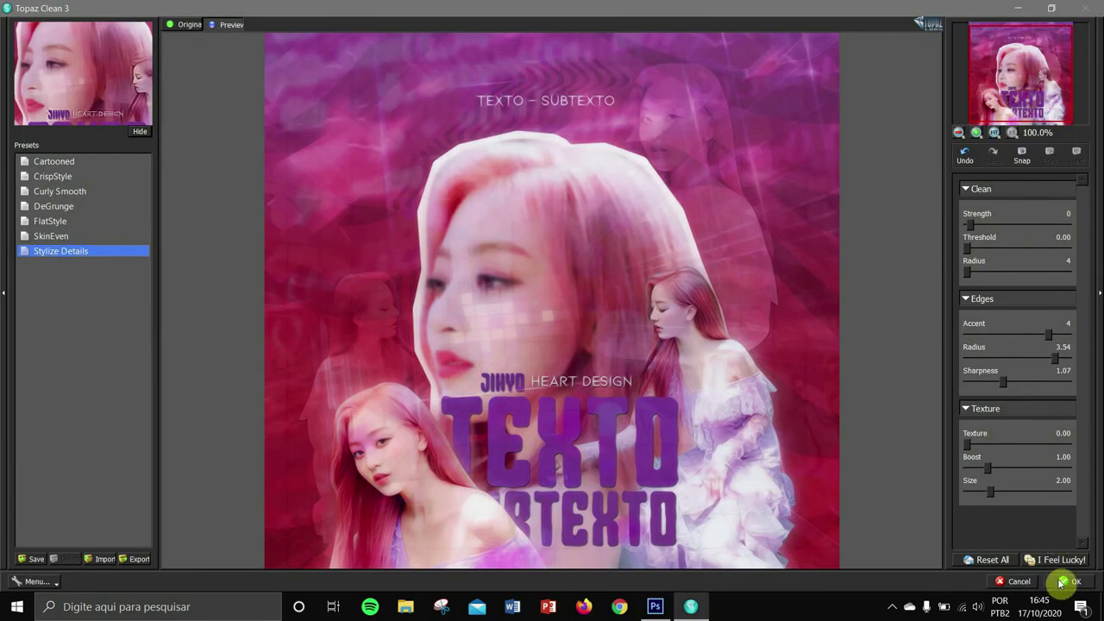
{"action": "left_click", "coordinate": [1078, 587]}
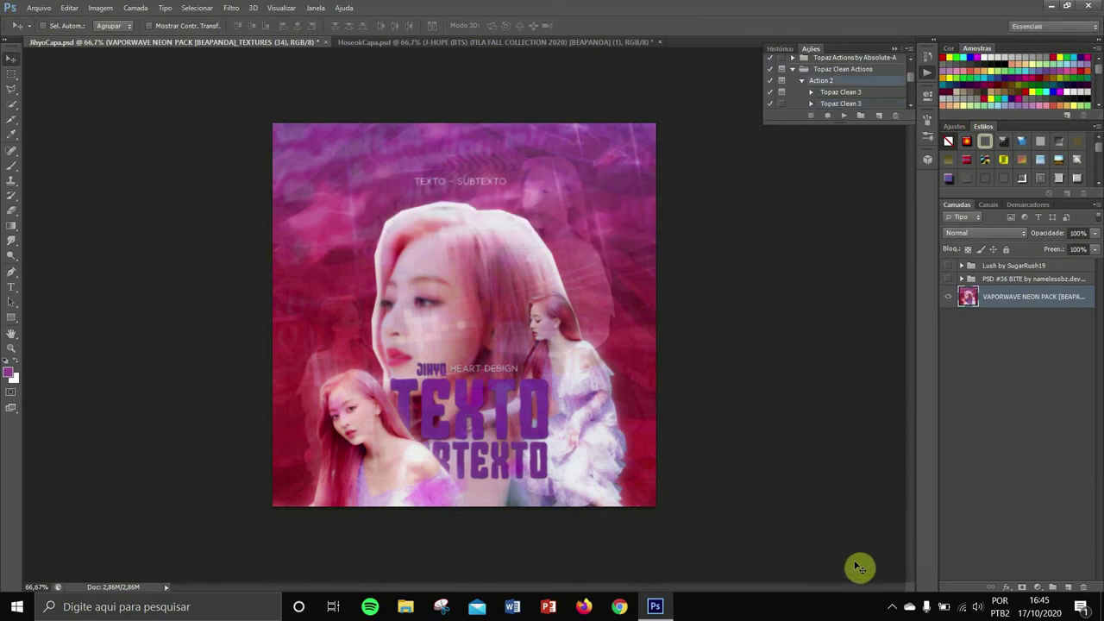
Step: Show the PSD #36 BITE and Lush by SugarRush19 coloring groups again over the sharpened layer
{"action": "left_click", "coordinate": [951, 277]}
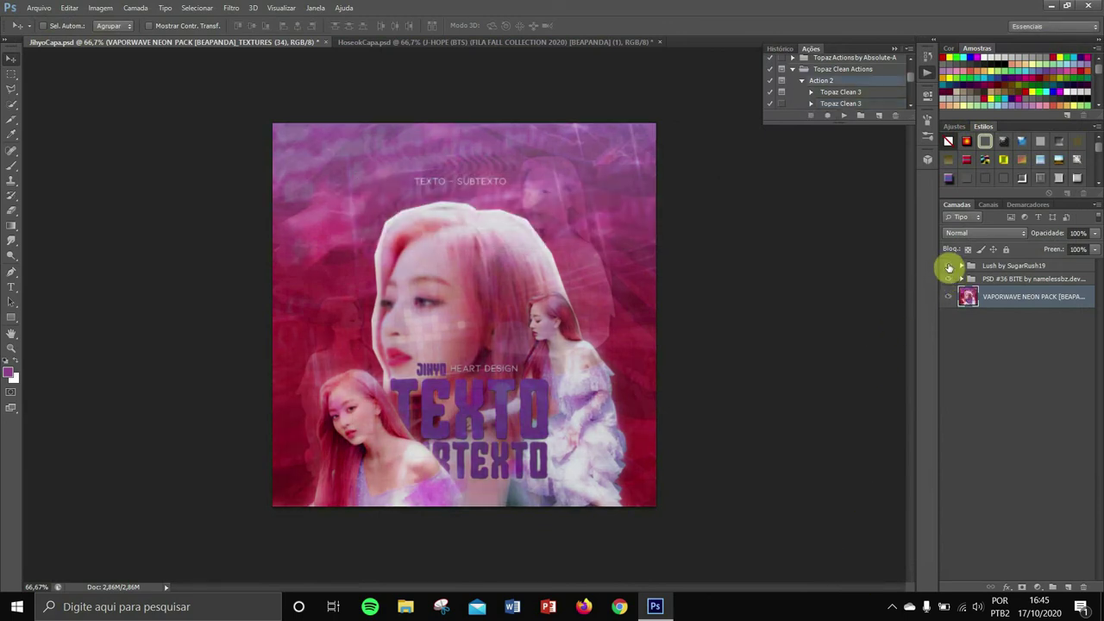
{"action": "left_click", "coordinate": [949, 267]}
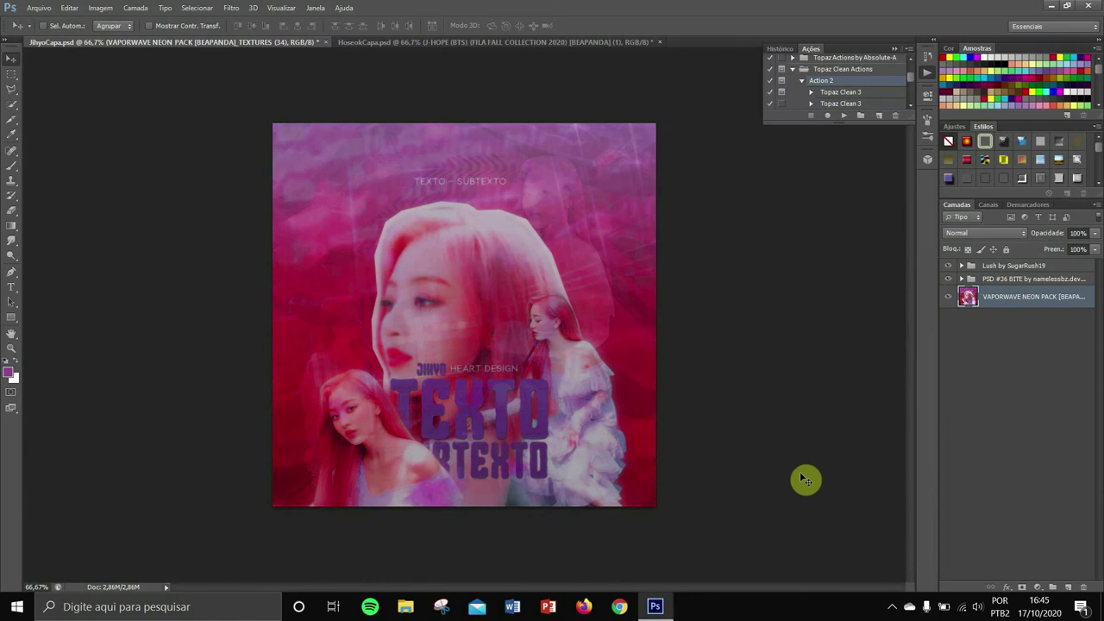
{"action": "left_click", "coordinate": [893, 49]}
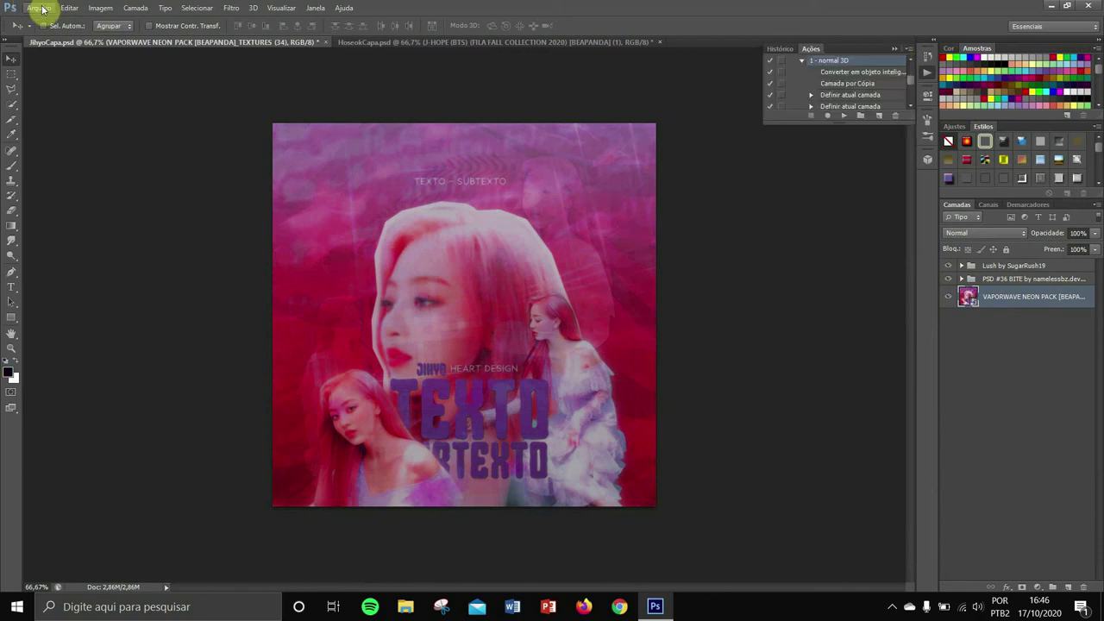
Step: Export the cover for web as a 1000 × 1000 px GIF named JihyoCapa in the edições folder
{"action": "left_click", "coordinate": [41, 8]}
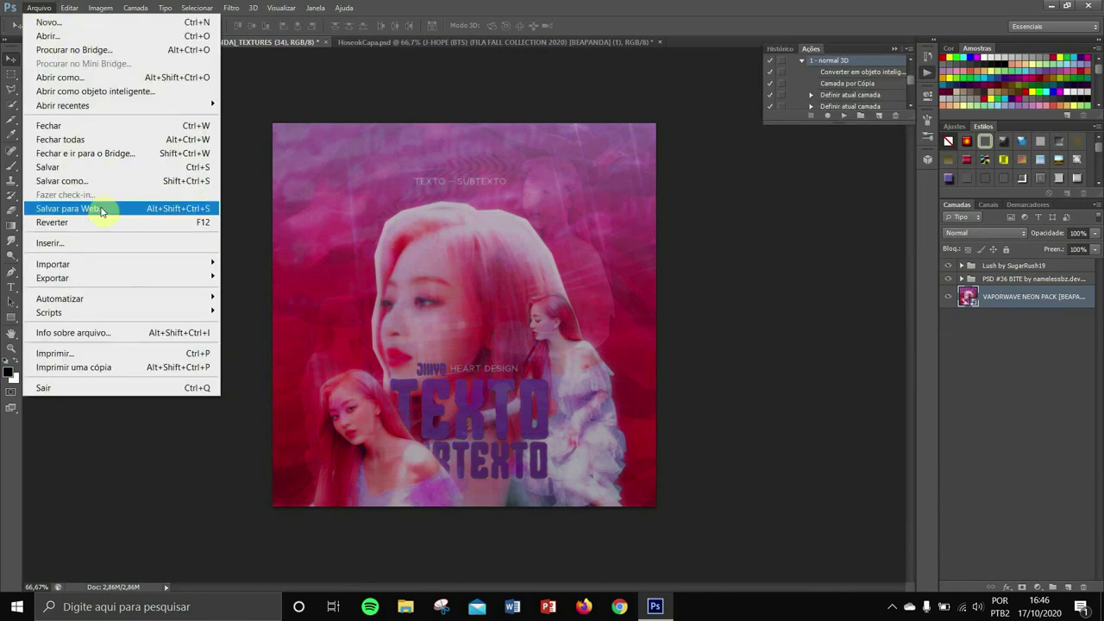
{"action": "left_click", "coordinate": [101, 212]}
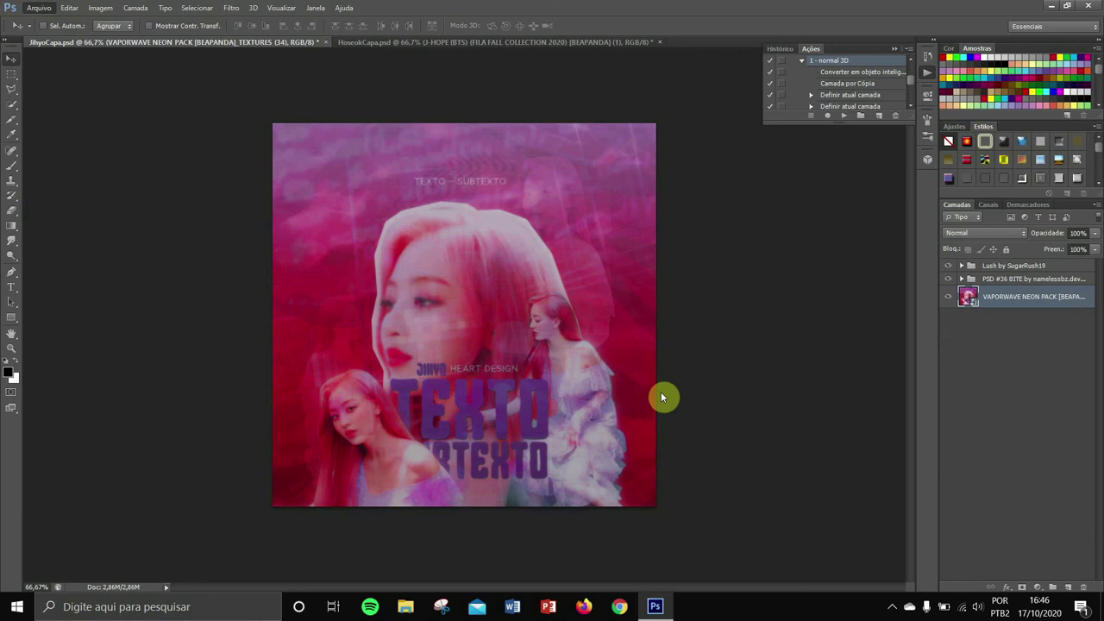
{"action": "key", "text": "ctrl+alt+shift+s"}
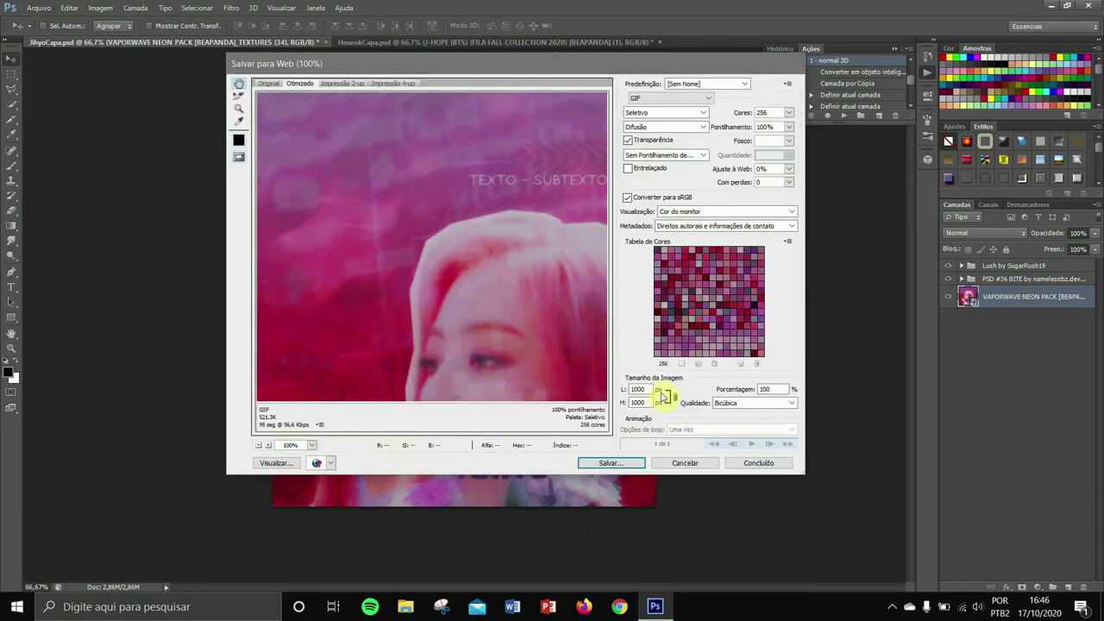
{"action": "left_click_drag", "start_coordinate": [463, 224], "coordinate": [426, 261]}
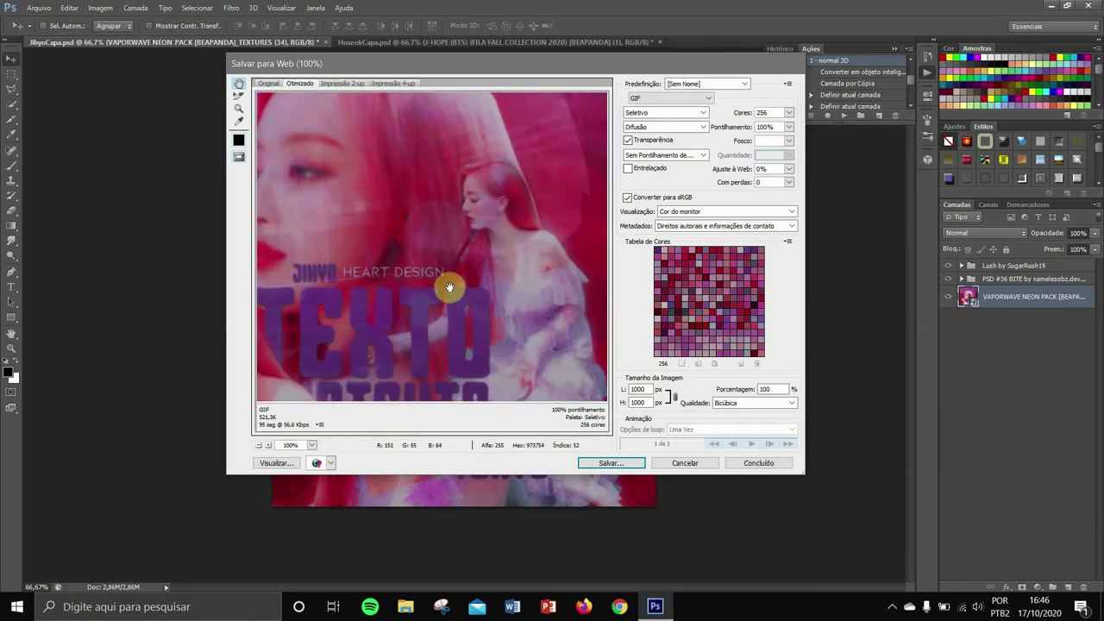
{"action": "left_click", "coordinate": [591, 463]}
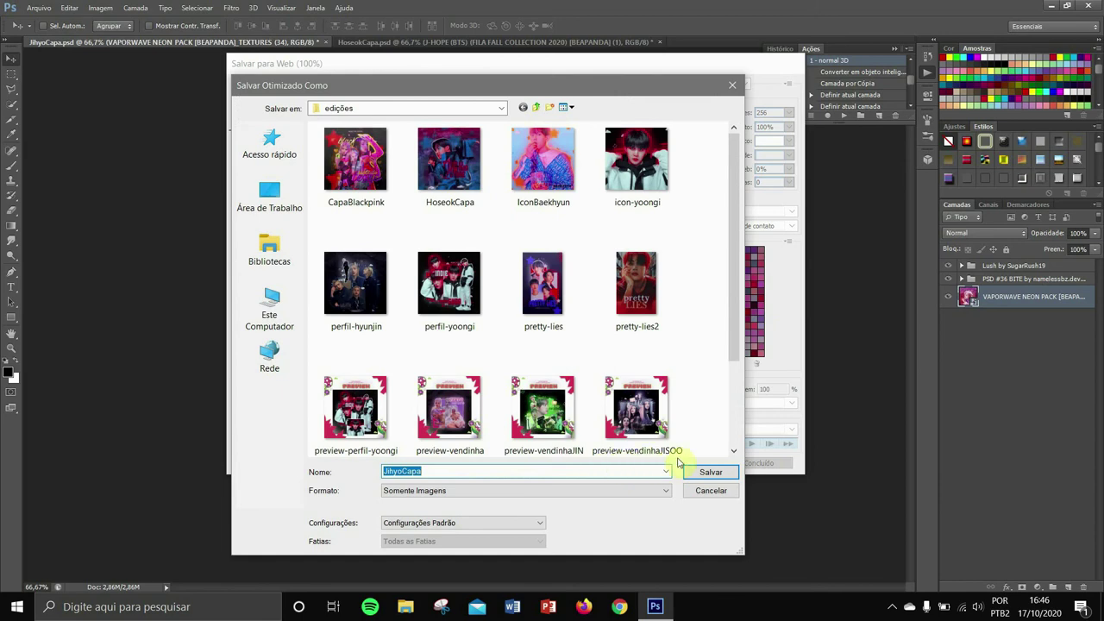
{"action": "left_click", "coordinate": [700, 473]}
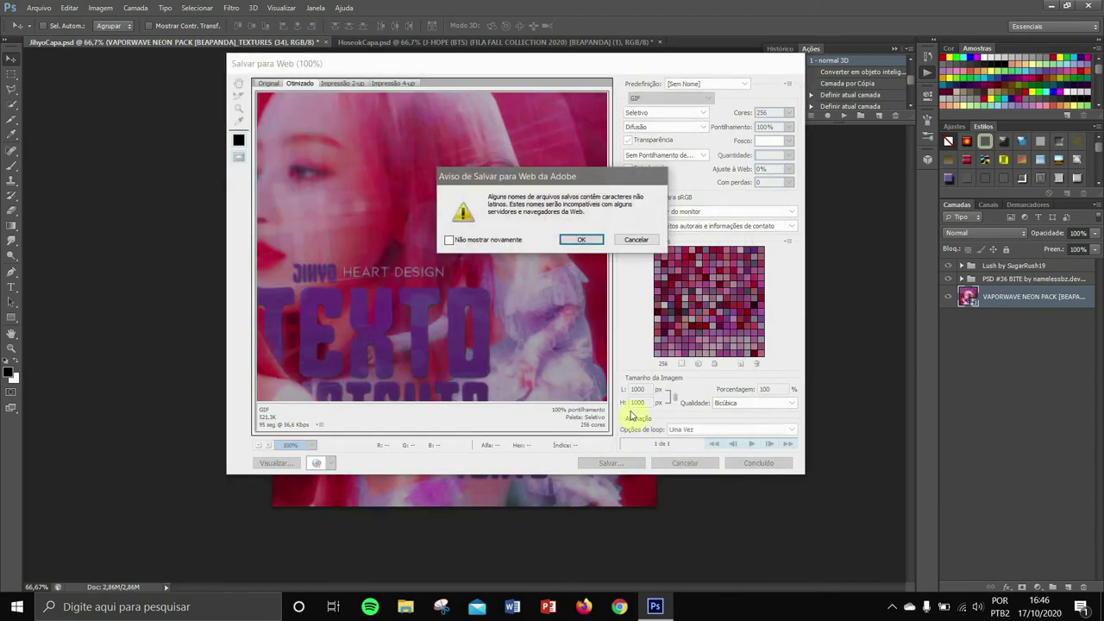
{"action": "left_click", "coordinate": [575, 239]}
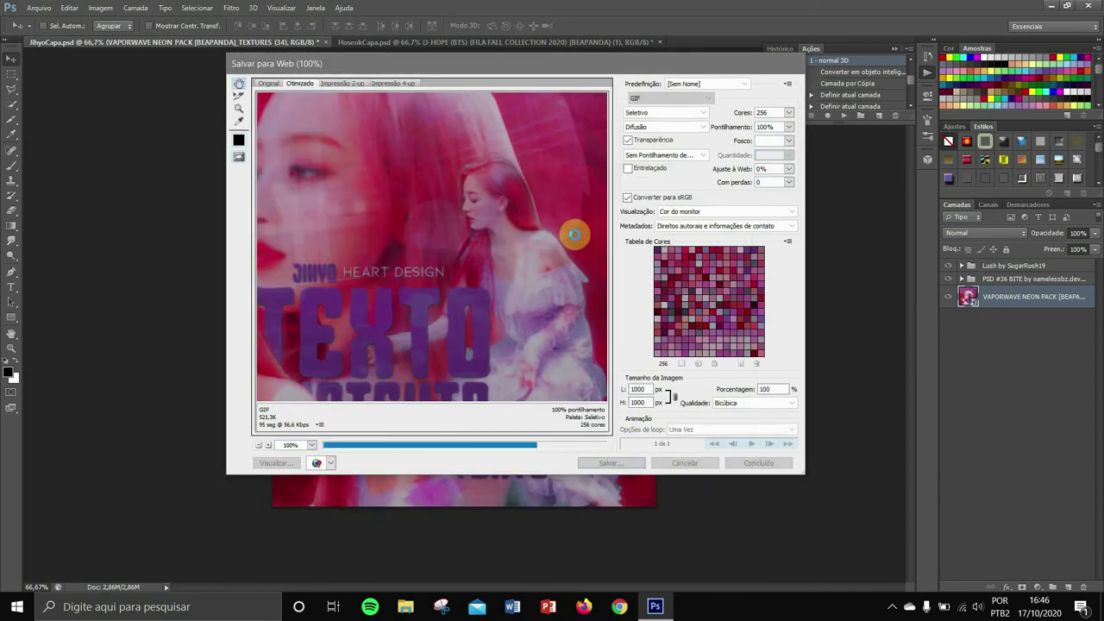